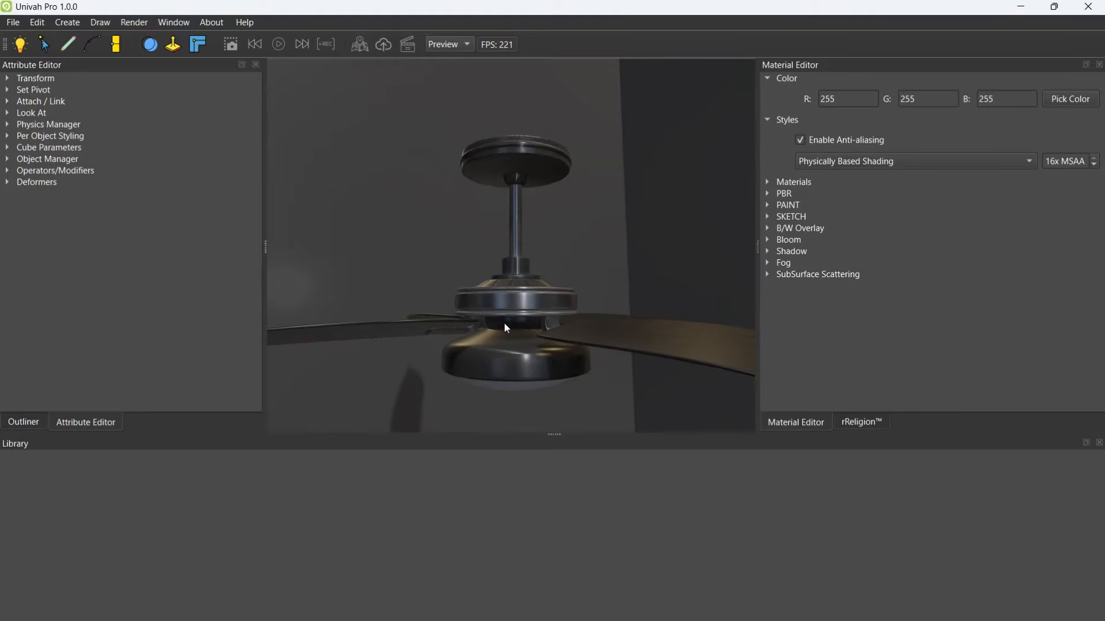
# Raise the white Cube1 from above the floor to just over the ceiling fan's mount.
pyautogui.click(23, 422)
pyautogui.keyDown('alt'); pyautogui.moveTo(577, 375); pyautogui.dragTo(567, 427, button='right'); pyautogui.keyUp('alt')
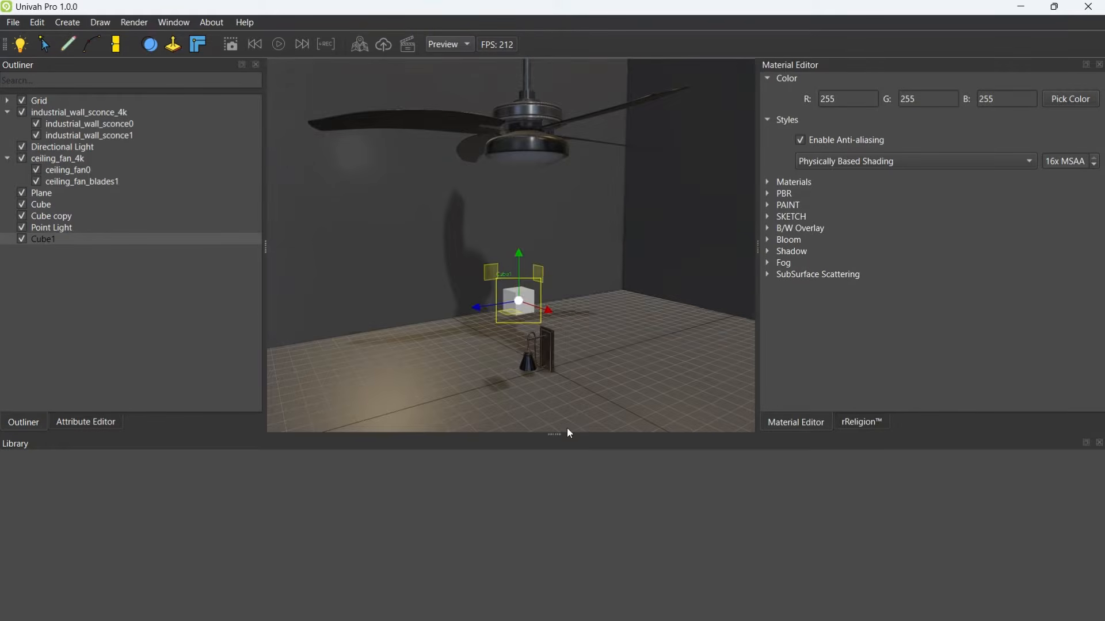
pyautogui.moveTo(521, 274); pyautogui.dragTo(549, 280)
pyautogui.keyDown('alt'); pyautogui.moveTo(535, 280); pyautogui.dragTo(527, 280, button='middle'); pyautogui.keyUp('alt')
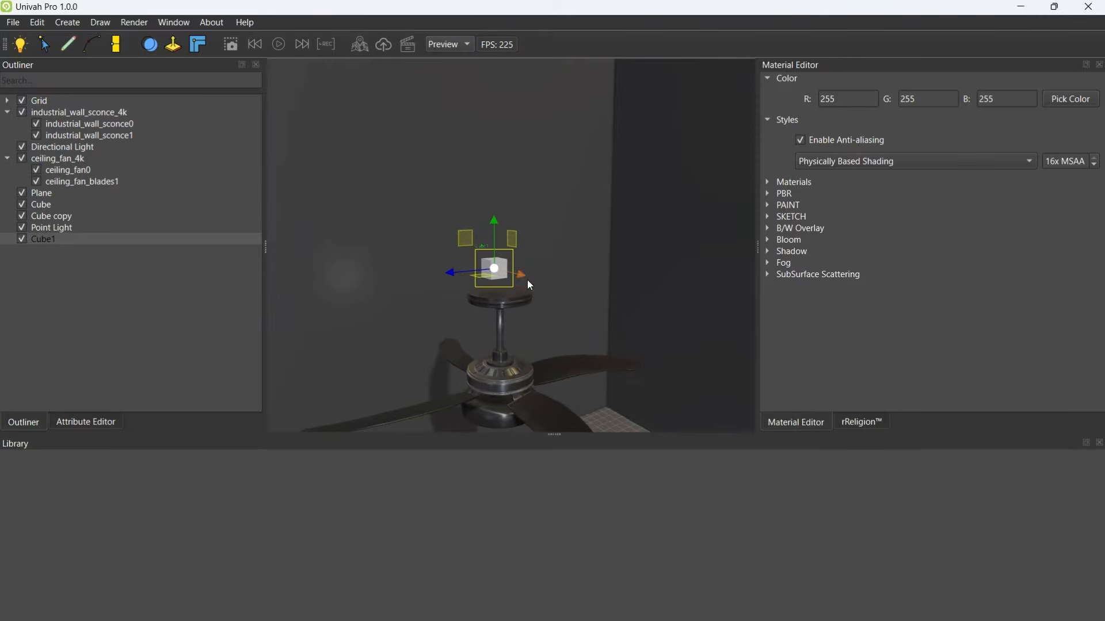
# Scale Cube1 into a wide, thin slab to serve as a ceiling panel.
pyautogui.press('r')
pyautogui.moveTo(496, 275); pyautogui.dragTo(701, 268)
pyautogui.moveTo(489, 247); pyautogui.dragTo(503, 268)
# Move the ceiling panel so it sits flush on the fan's mount and is centred over it, shifting X by about -0.7.
pyautogui.press('w')
pyautogui.moveTo(536, 341); pyautogui.dragTo(572, 291, button='middle')
pyautogui.scroll(3, 523, 296)
pyautogui.scroll(3, 523, 295)
pyautogui.moveTo(620, 121); pyautogui.dragTo(576, 195)
pyautogui.moveTo(581, 255); pyautogui.dragTo(482, 264, button='middle')
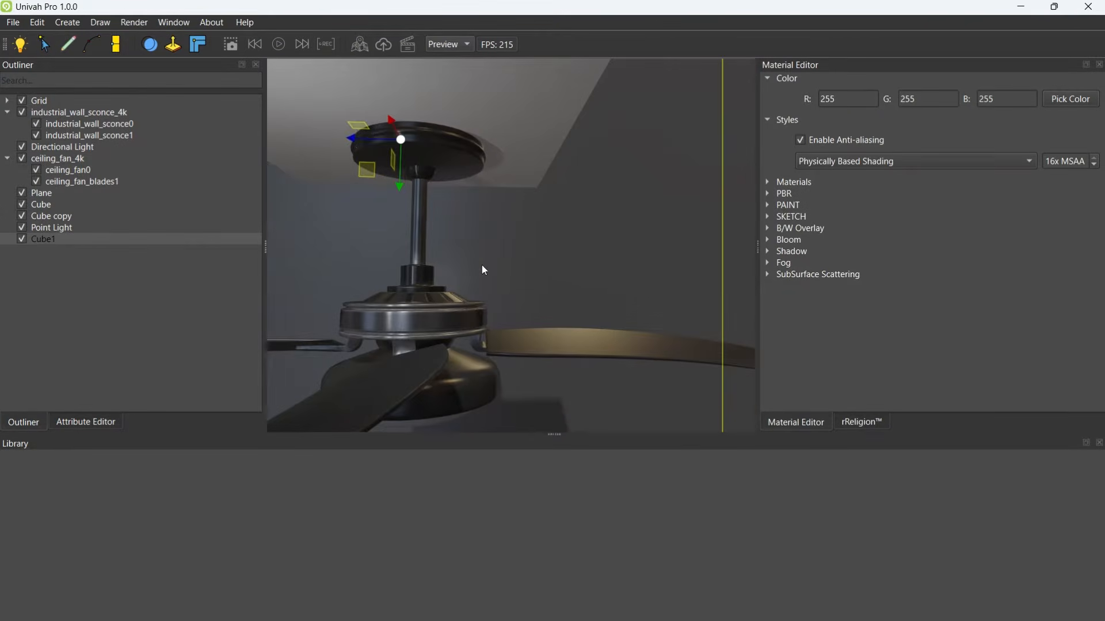
pyautogui.moveTo(357, 134); pyautogui.dragTo(383, 147)
pyautogui.moveTo(394, 150); pyautogui.dragTo(577, 124, button='middle')
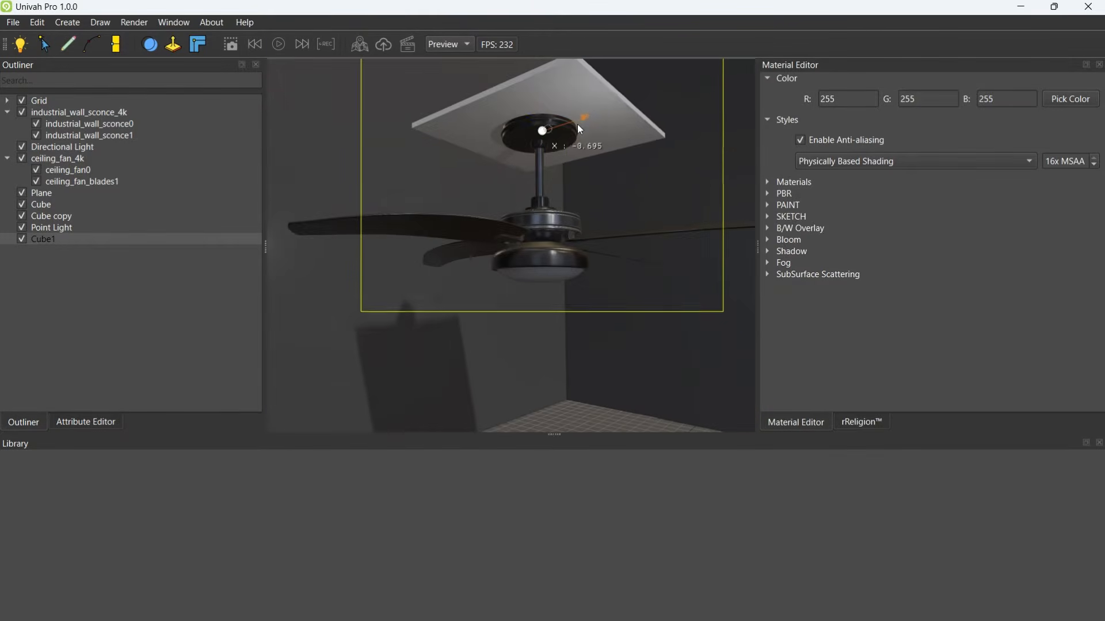
# Create a 3D text reading "Univah Pro" in the Segoe UI font with an extrusion of 0.25.
pyautogui.moveTo(580, 218); pyautogui.dragTo(538, 271, button='middle')
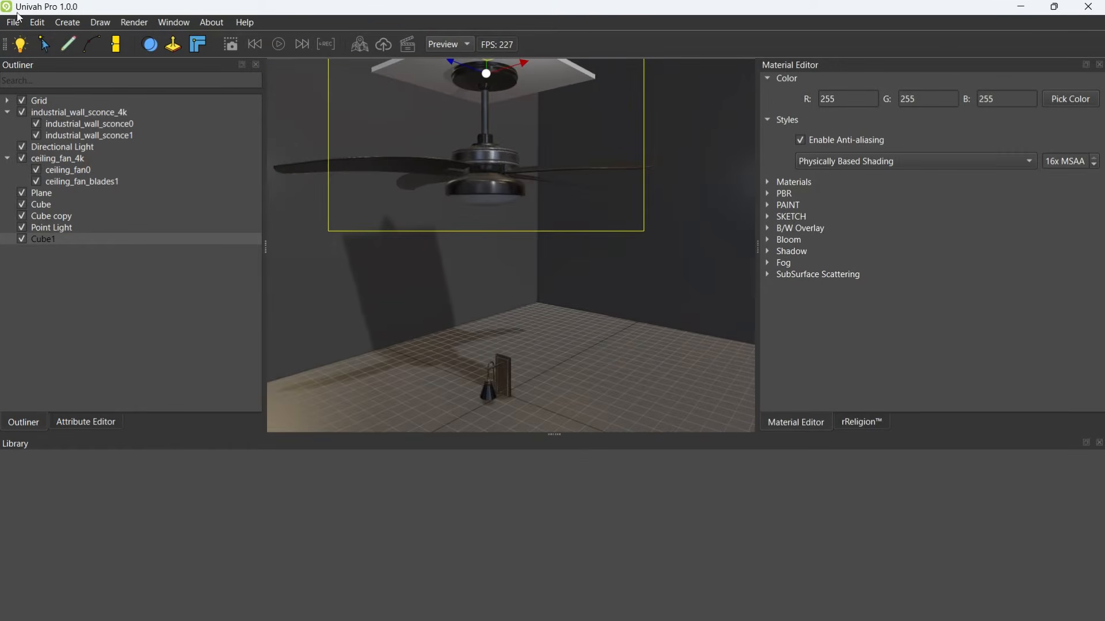
pyautogui.click(35, 25)
pyautogui.moveTo(77, 24)
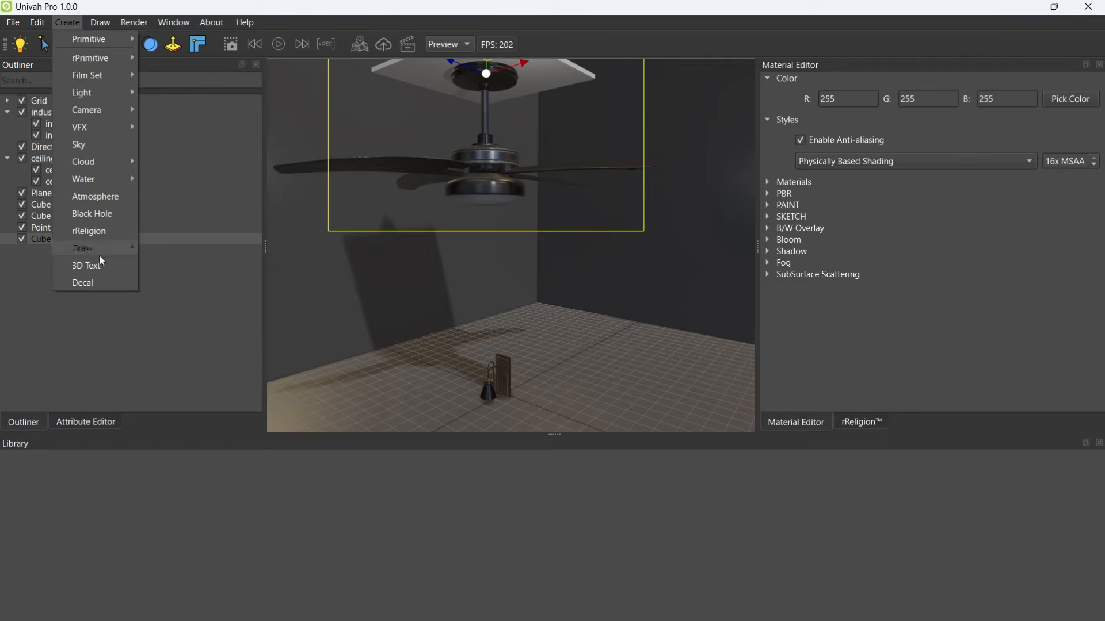
pyautogui.click(81, 264)
pyautogui.write('Univah Pro')
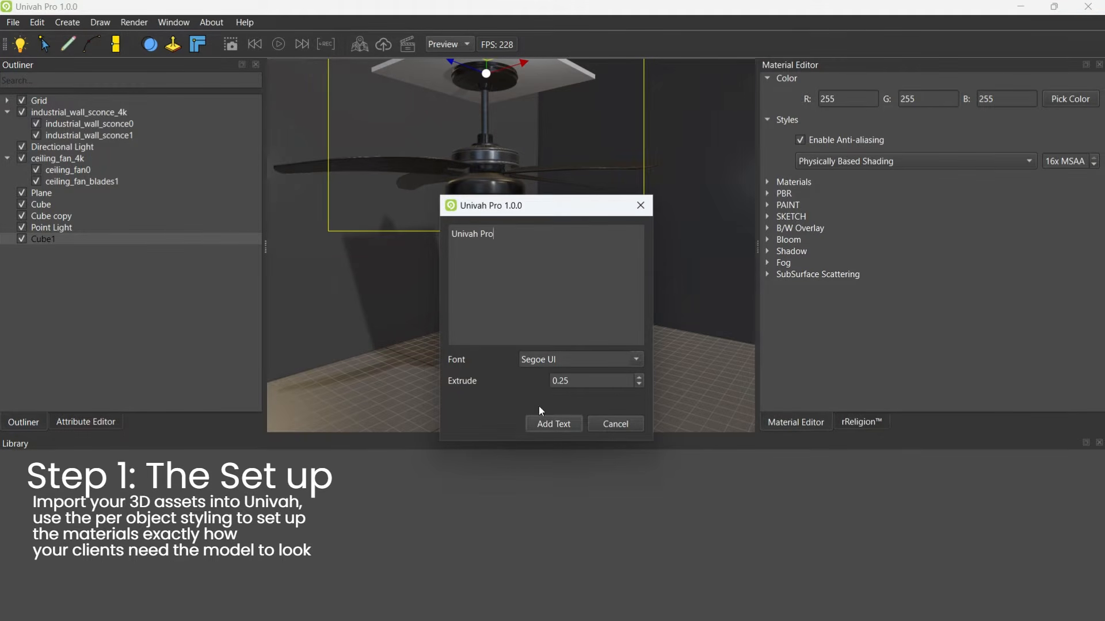
pyautogui.click(539, 423)
# Raise the Univah Pro text above the floor and rotate it about -85 degrees around Y.
pyautogui.moveTo(502, 357); pyautogui.dragTo(585, 281)
pyautogui.press('r')
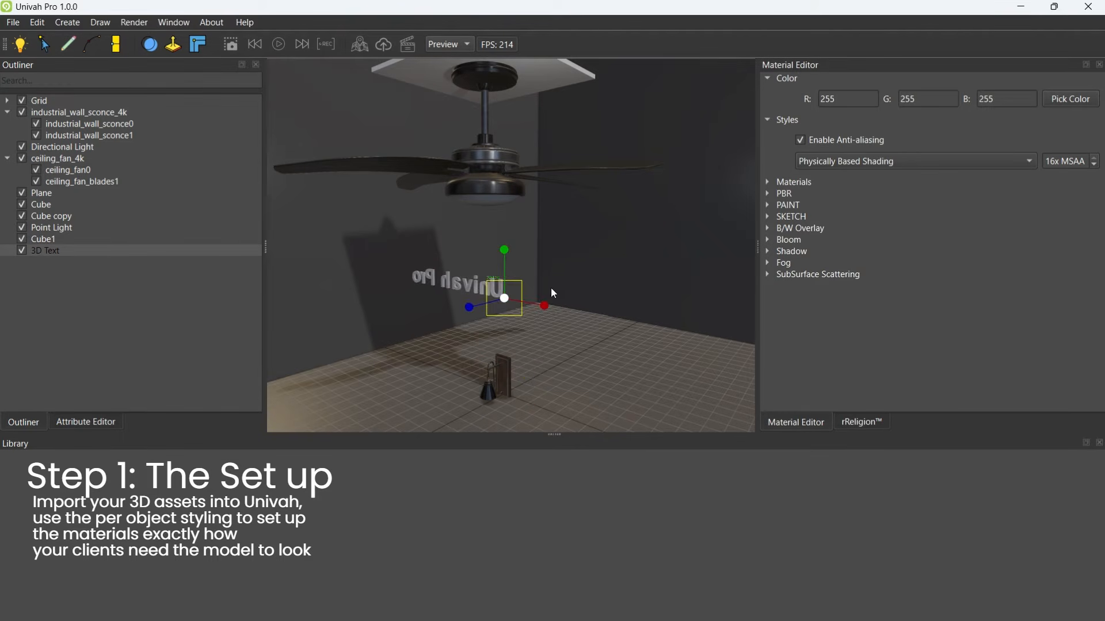
pyautogui.press('e')
pyautogui.moveTo(486, 311); pyautogui.dragTo(460, 299)
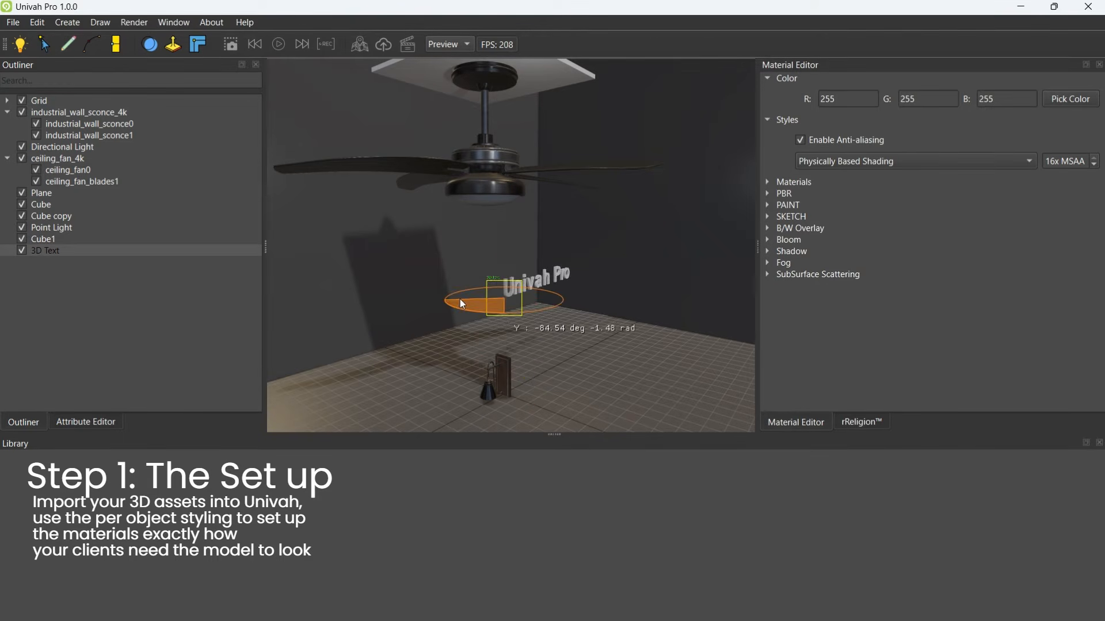
# Move the Univah Pro text high against the wall behind the fan and fine-tune its orientation.
pyautogui.press('w')
pyautogui.moveTo(540, 306); pyautogui.dragTo(383, 117)
pyautogui.press('e')
pyautogui.press('w')
pyautogui.moveTo(442, 112); pyautogui.dragTo(437, 177, button='middle')
pyautogui.scroll(6, 440, 191)
pyautogui.moveTo(415, 160); pyautogui.dragTo(392, 158)
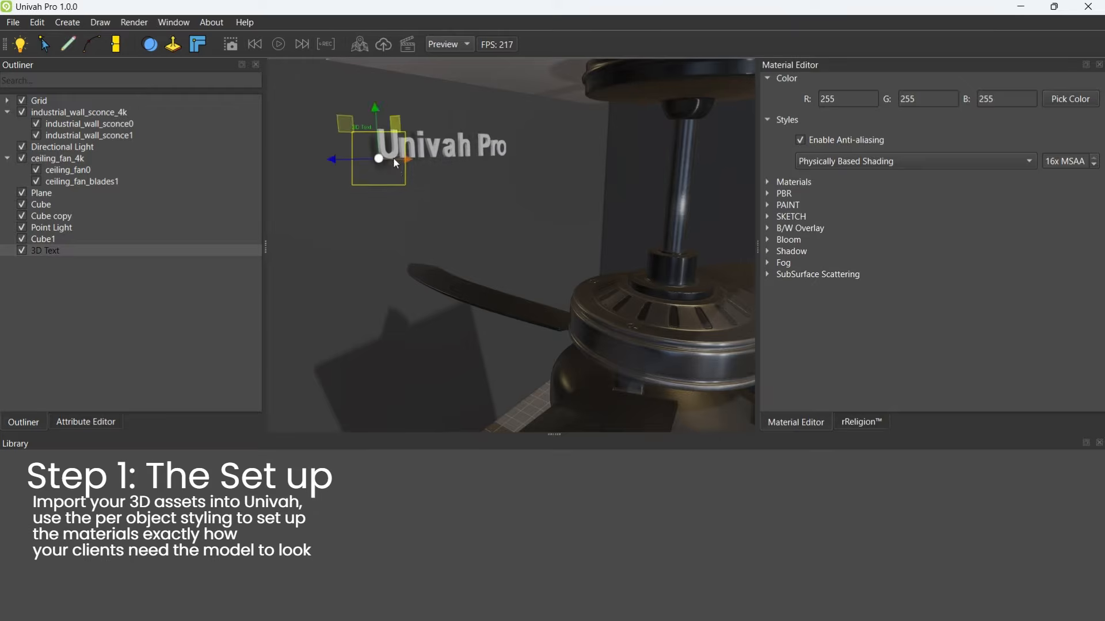
pyautogui.moveTo(393, 158); pyautogui.dragTo(363, 195, button='middle')
pyautogui.scroll(4, 364, 196)
pyautogui.press('e')
pyautogui.moveTo(364, 210); pyautogui.dragTo(365, 210)
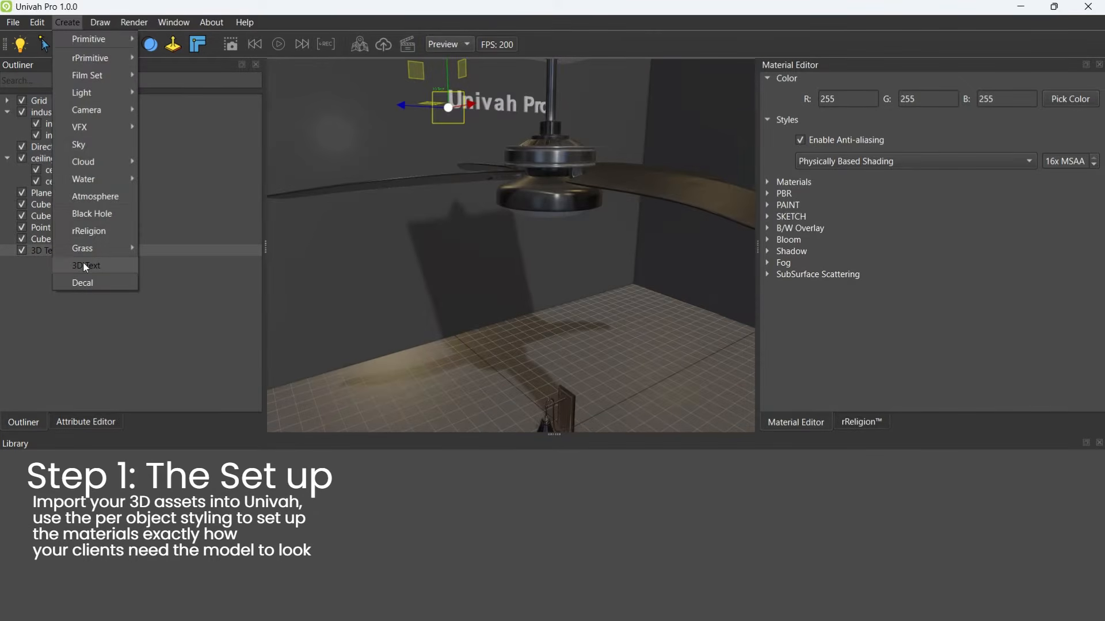
# Create a second 3D text reading "Product Design" in the Segoe UI font with an extrusion of 0.25.
pyautogui.click(84, 265)
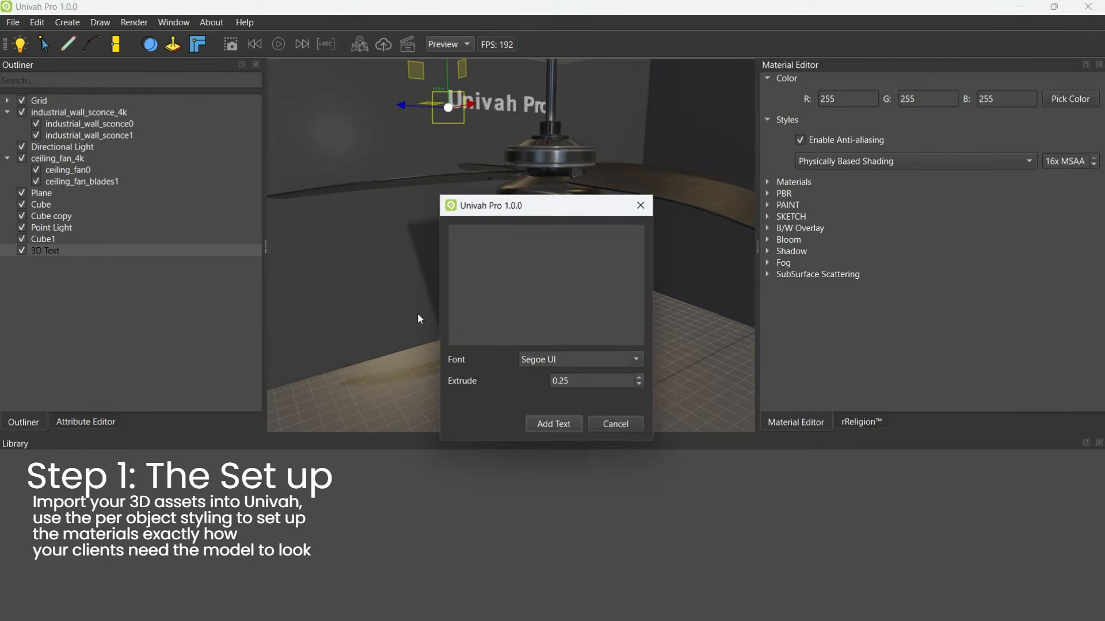
pyautogui.write('Product Design')
pyautogui.click(550, 426)
# Raise the Product Design text to about 15 in Y and set its Y rotation to -90 degrees.
pyautogui.moveTo(621, 428); pyautogui.dragTo(570, 365, button='middle')
pyautogui.moveTo(510, 326); pyautogui.dragTo(505, 221)
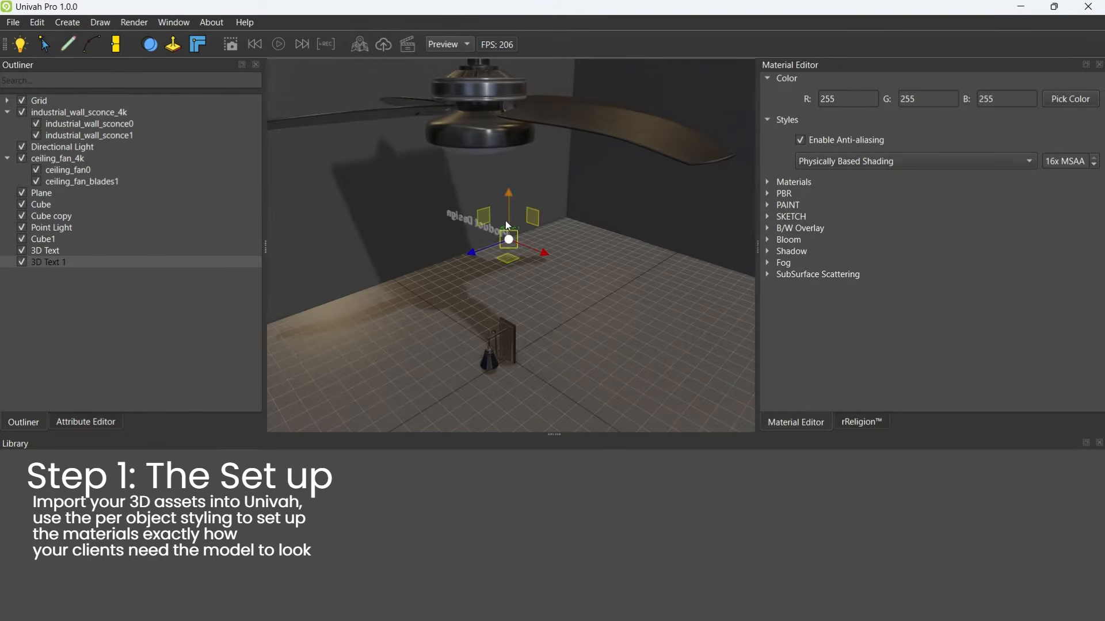
pyautogui.press('e')
pyautogui.moveTo(499, 264); pyautogui.dragTo(464, 241)
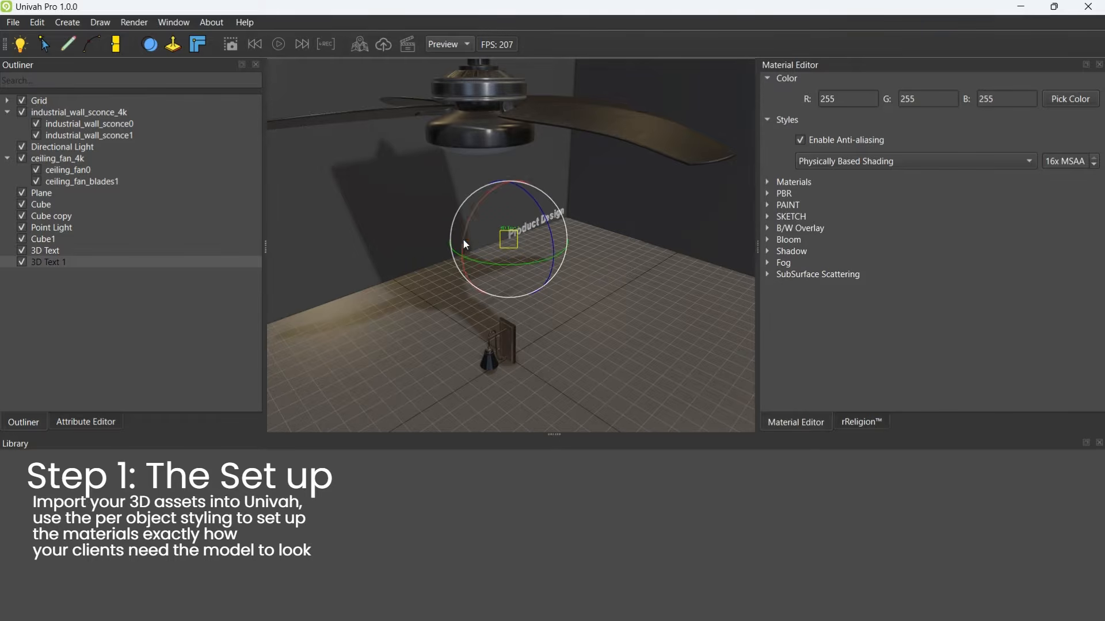
pyautogui.click(105, 423)
pyautogui.click(7, 79)
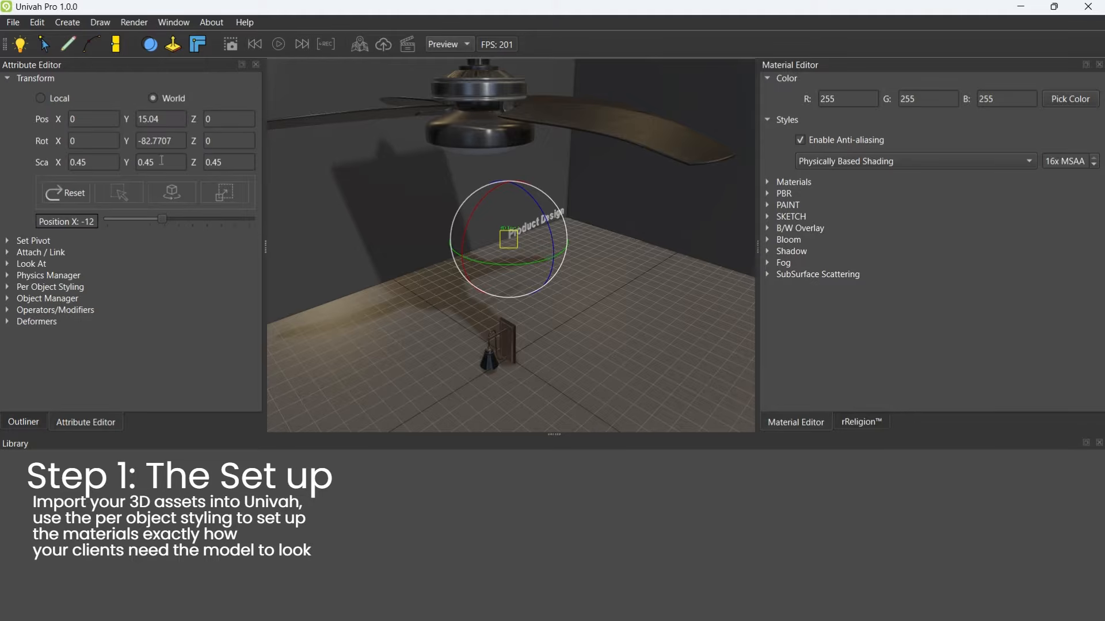
pyautogui.write('0')
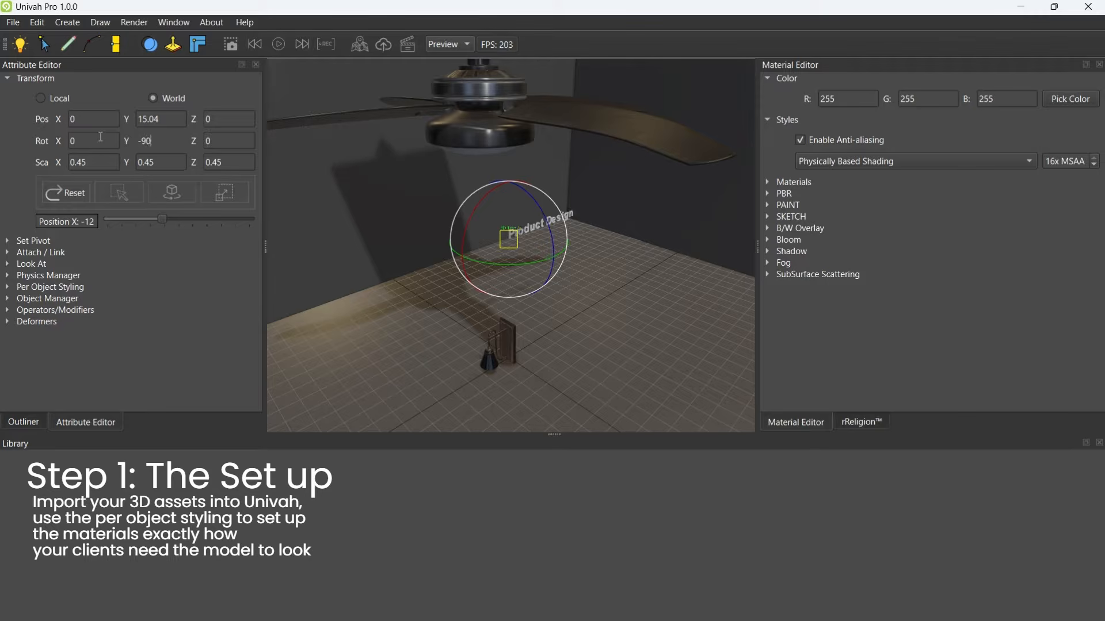
# Move the Product Design text to the back wall at about -12.3 in X, directly above the Univah Pro text.
pyautogui.click(507, 233)
pyautogui.moveTo(541, 248); pyautogui.dragTo(454, 217)
pyautogui.moveTo(460, 216); pyautogui.dragTo(539, 229, button='middle')
pyautogui.moveTo(540, 233); pyautogui.dragTo(490, 127)
pyautogui.scroll(-3, 490, 127)
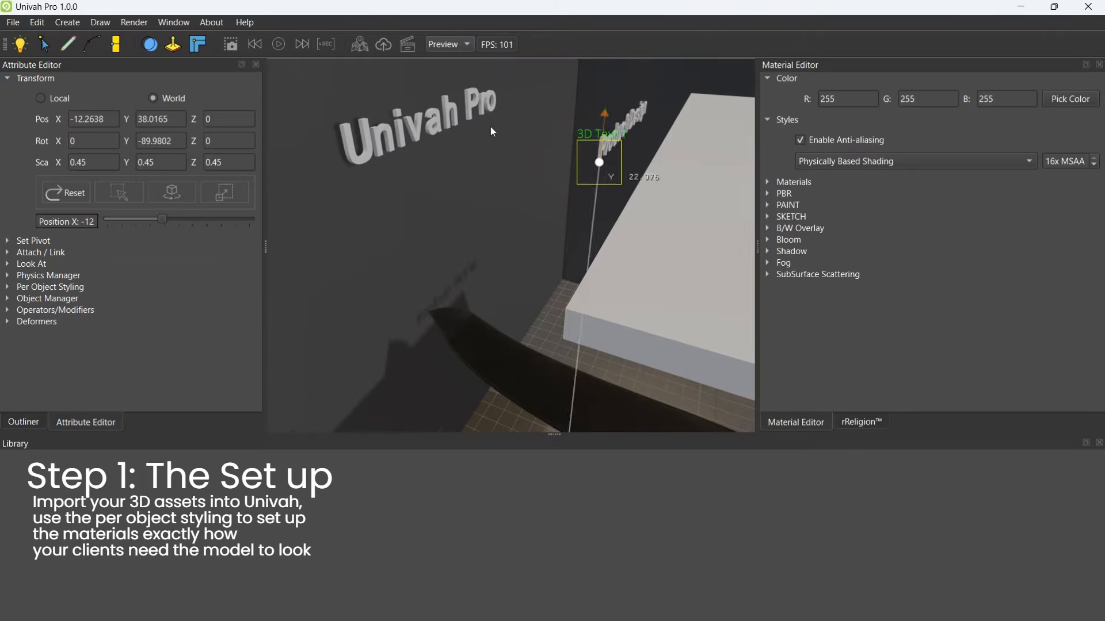
pyautogui.moveTo(631, 170); pyautogui.dragTo(366, 164)
pyautogui.moveTo(330, 93); pyautogui.dragTo(328, 83)
pyautogui.moveTo(399, 140); pyautogui.dragTo(434, 131, button='middle')
# Examine the finished scene, looking closely at the wall sconce's metal pipes and the ceiling fan.
pyautogui.scroll(3, 384, 157)
pyautogui.scroll(-3, 512, 109)
pyautogui.scroll(-3, 440, 128)
pyautogui.click(548, 224)
pyautogui.scroll(3, 548, 224)
pyautogui.moveTo(547, 223)
pyautogui.mouseDown(button='middle')
pyautogui.moveTo(547, 182)
pyautogui.moveTo(551, 230)
pyautogui.mouseUp(button='middle')
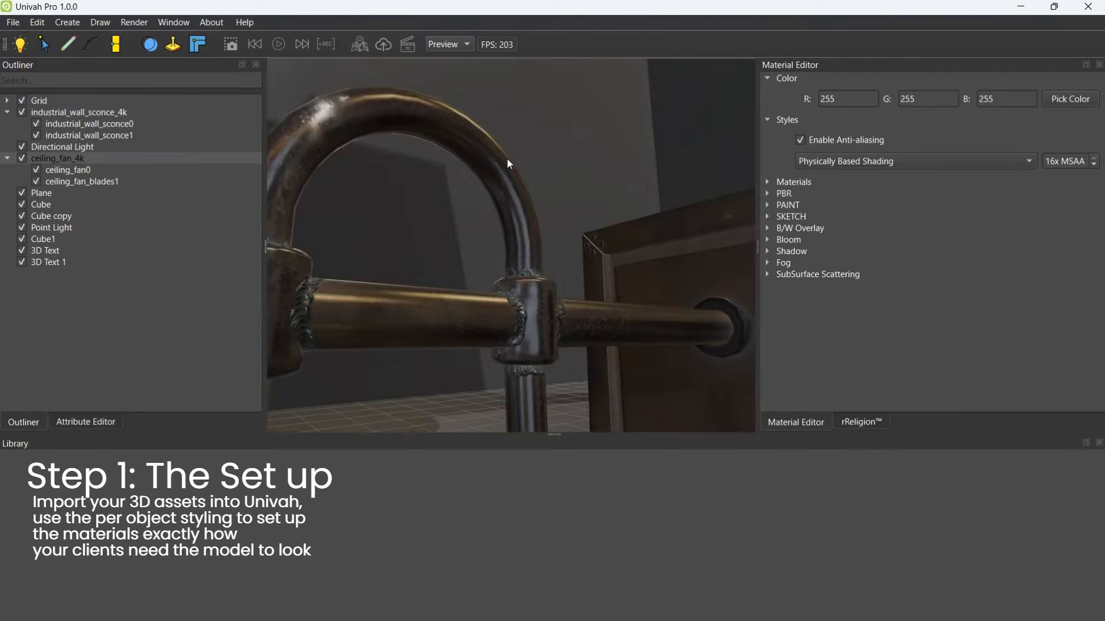
pyautogui.moveTo(506, 160); pyautogui.dragTo(484, 127, button='middle')
pyautogui.scroll(3, 517, 215)
pyautogui.scroll(-3, 516, 215)
# Select the ceiling_fan0 part of the ceiling fan and open its per-object styling settings.
pyautogui.click(7, 112)
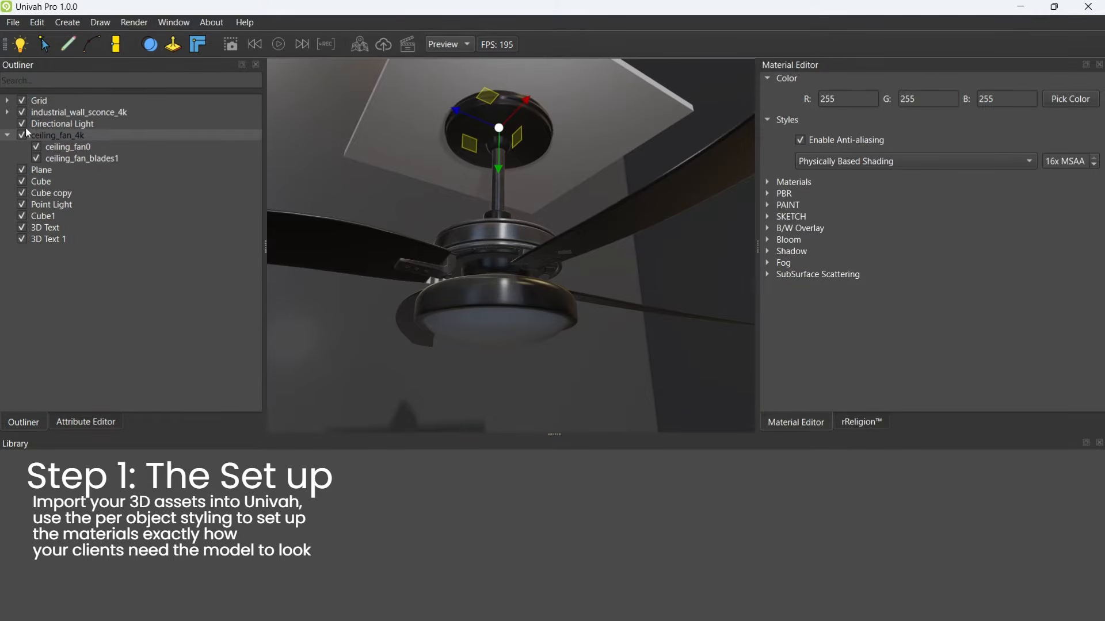
pyautogui.click(70, 149)
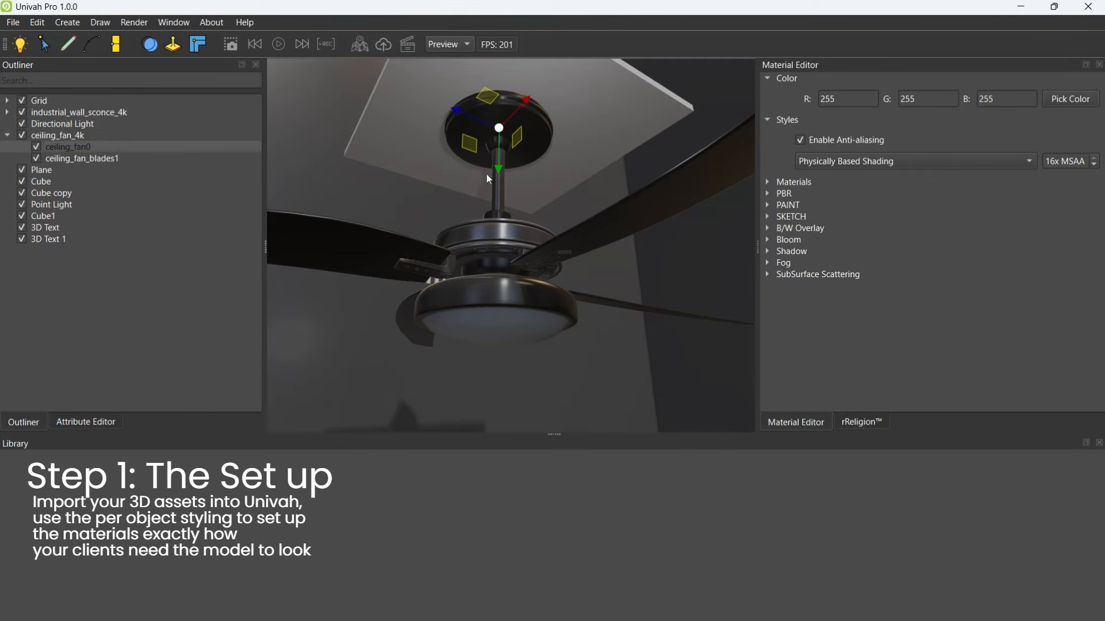
pyautogui.moveTo(486, 174); pyautogui.dragTo(555, 284, button='middle')
pyautogui.click(86, 422)
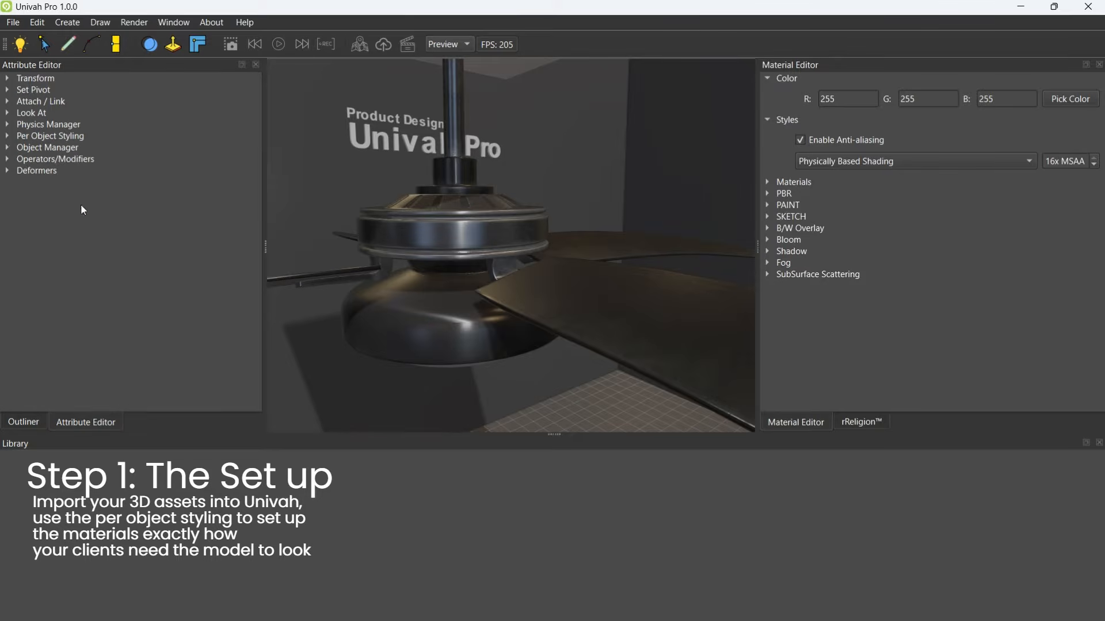
pyautogui.click(7, 148)
pyautogui.click(7, 147)
pyautogui.click(7, 136)
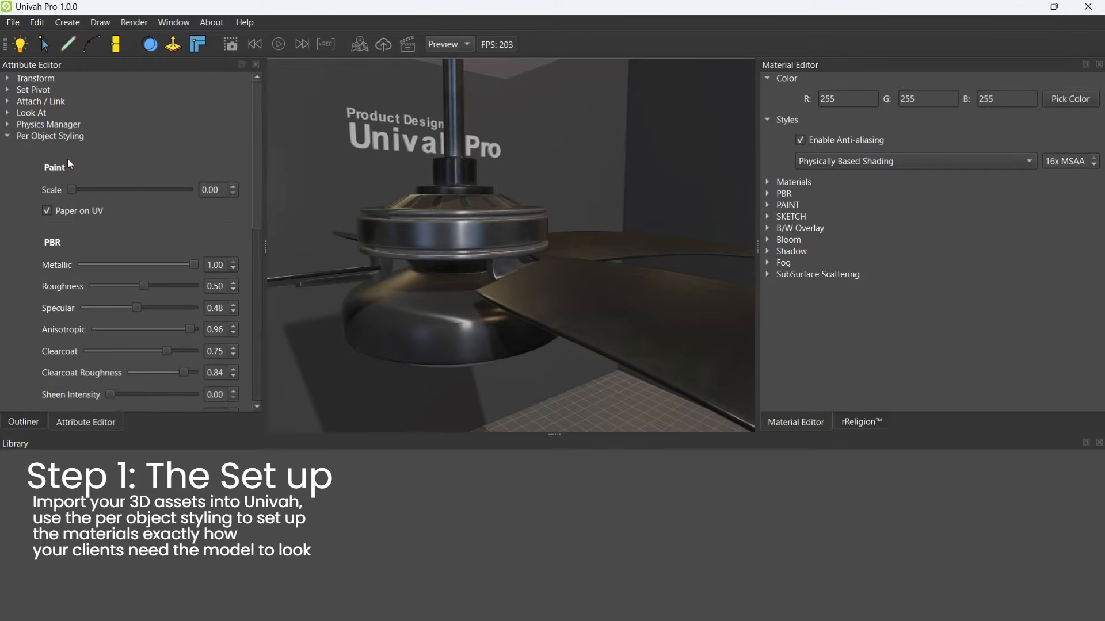
# Try a PBR Metallic value of 0.00 on the ceiling_fan0 part and inspect the fan housing.
pyautogui.moveTo(194, 265); pyautogui.dragTo(58, 264)
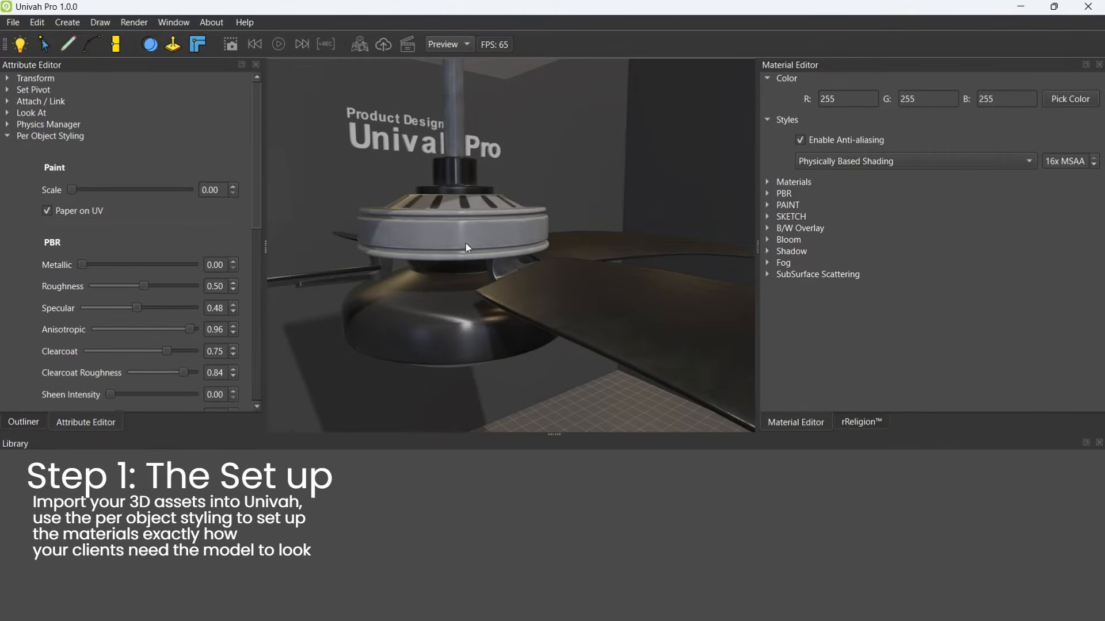
pyautogui.moveTo(465, 242); pyautogui.dragTo(503, 234, button='middle')
pyautogui.scroll(5, 544, 153)
pyautogui.scroll(-5, 503, 234)
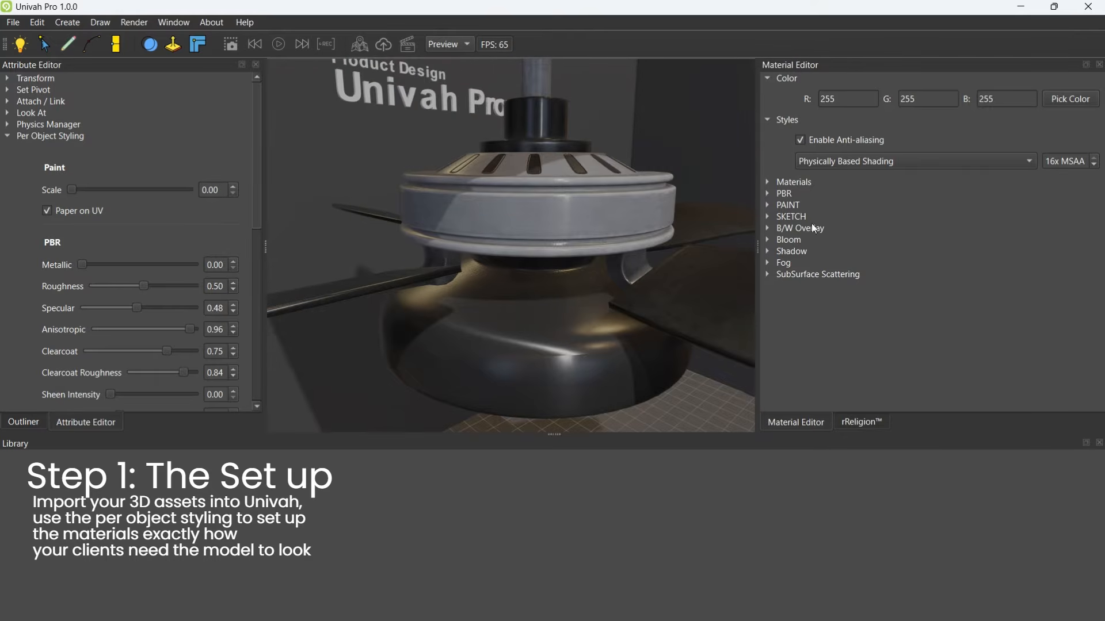
# Show the texture maps of the ceiling_fan material and set the part's Metallic value to 1.00.
pyautogui.click(768, 182)
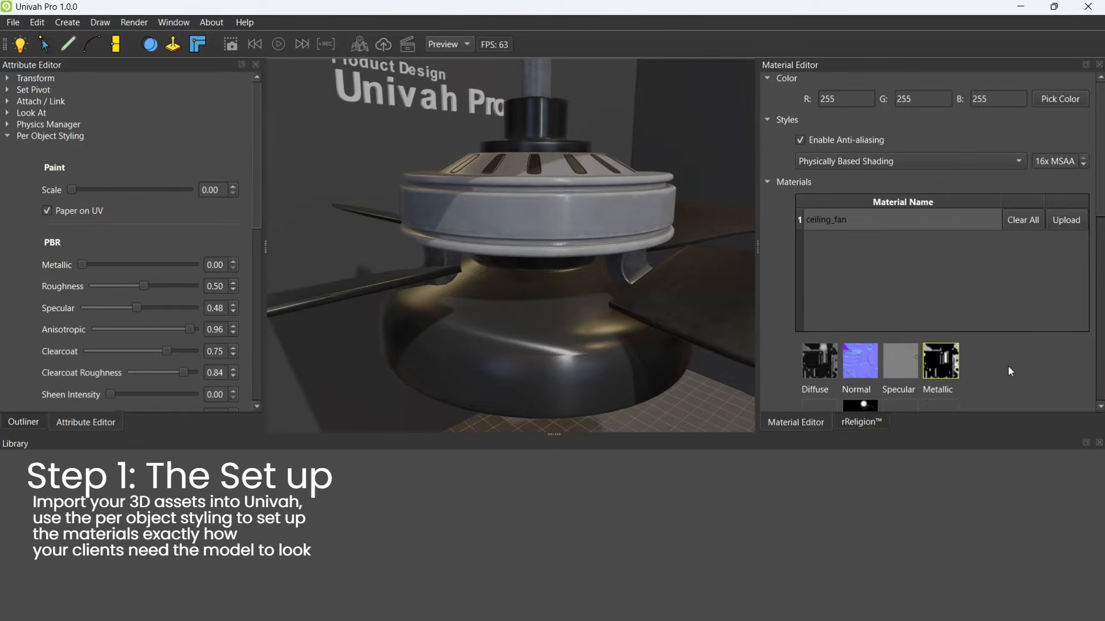
pyautogui.scroll(-3, 1008, 368)
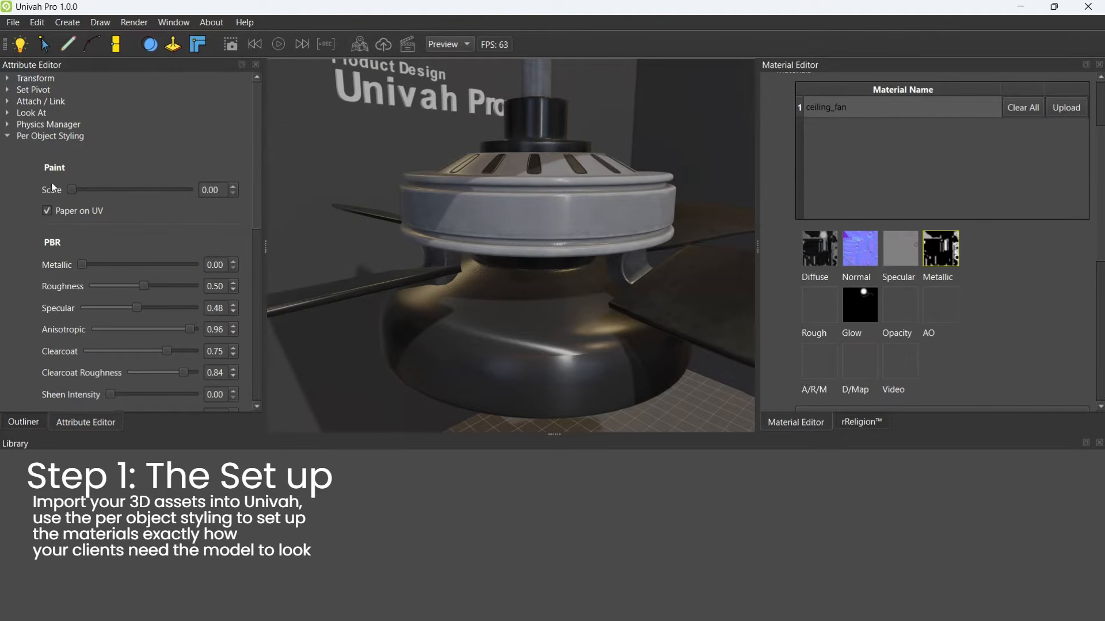
pyautogui.moveTo(81, 264); pyautogui.dragTo(235, 273)
pyautogui.scroll(-3, 529, 298)
pyautogui.moveTo(530, 298)
pyautogui.mouseDown(button='middle')
pyautogui.moveTo(512, 185)
pyautogui.moveTo(499, 185)
pyautogui.moveTo(524, 281)
pyautogui.mouseUp(button='middle')
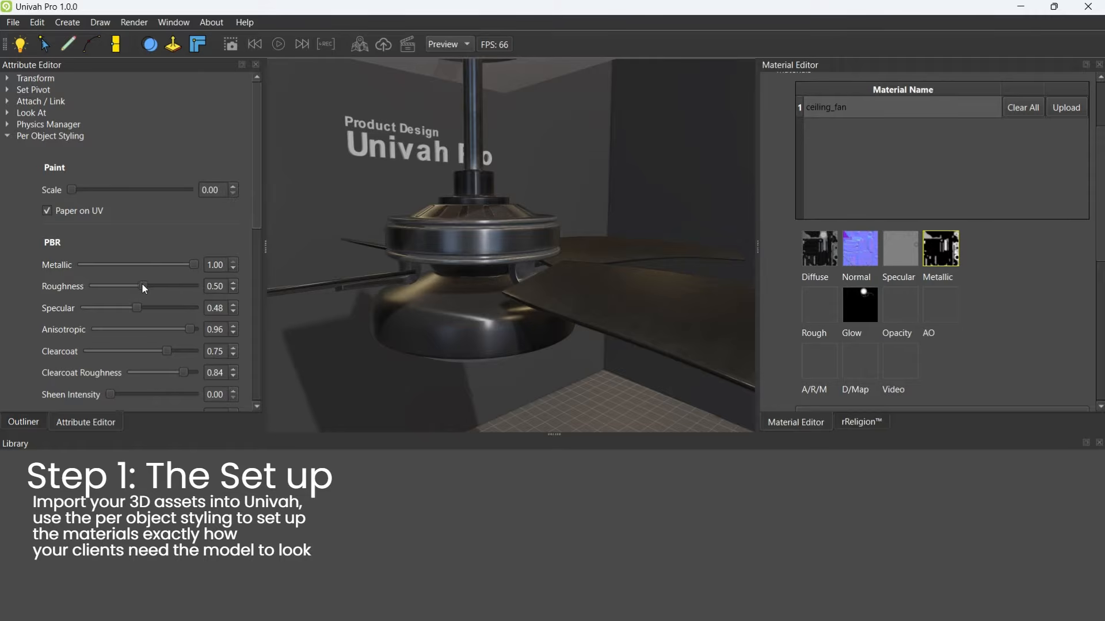
# Set the fan part's Roughness and Specular to 0.50 and its Anisotropic value to 0.75.
pyautogui.moveTo(143, 286)
pyautogui.mouseDown()
pyautogui.moveTo(206, 293)
pyautogui.moveTo(147, 299)
pyautogui.mouseUp()
pyautogui.click(233, 289)
pyautogui.moveTo(121, 308)
pyautogui.mouseDown()
pyautogui.moveTo(103, 307)
pyautogui.moveTo(201, 313)
pyautogui.moveTo(71, 311)
pyautogui.moveTo(141, 319)
pyautogui.moveTo(119, 326)
pyautogui.moveTo(170, 336)
pyautogui.mouseUp()
pyautogui.scroll(5, 476, 373)
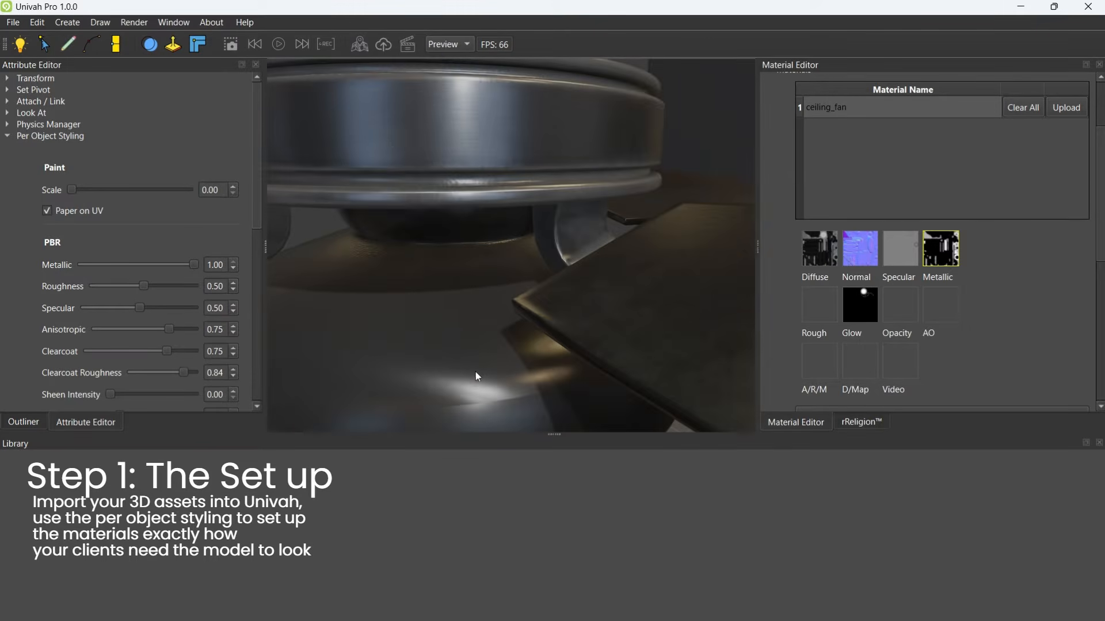
# Try an Anisotropic value of 1.00 on the fan part, check the highlights, and settle on 0.86.
pyautogui.moveTo(175, 332)
pyautogui.mouseDown()
pyautogui.moveTo(103, 324)
pyautogui.moveTo(214, 331)
pyautogui.moveTo(172, 329)
pyautogui.moveTo(205, 330)
pyautogui.mouseUp()
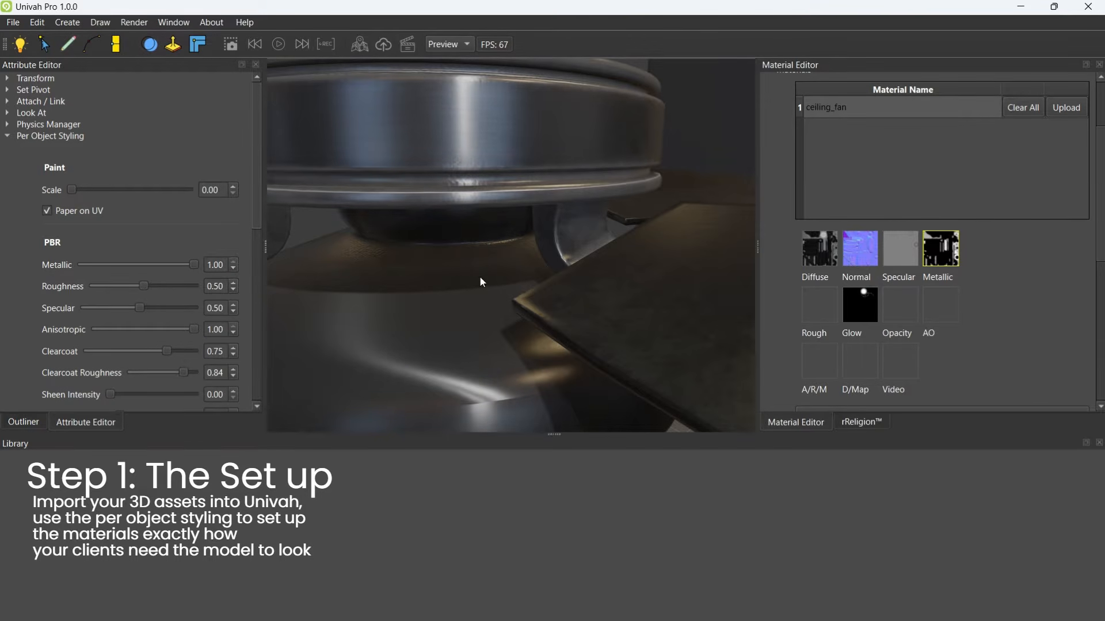
pyautogui.scroll(-8, 477, 270)
pyautogui.moveTo(475, 256); pyautogui.dragTo(485, 243, button='middle')
pyautogui.scroll(3, 485, 235)
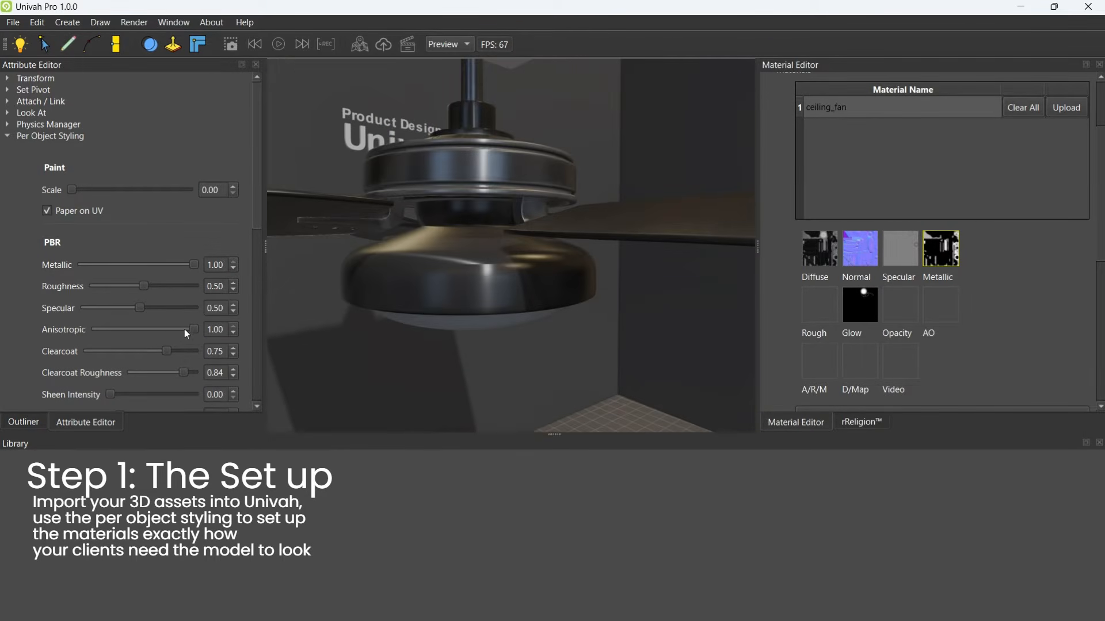
pyautogui.moveTo(185, 330)
pyautogui.mouseDown()
pyautogui.moveTo(167, 330)
pyautogui.moveTo(178, 327)
pyautogui.mouseUp()
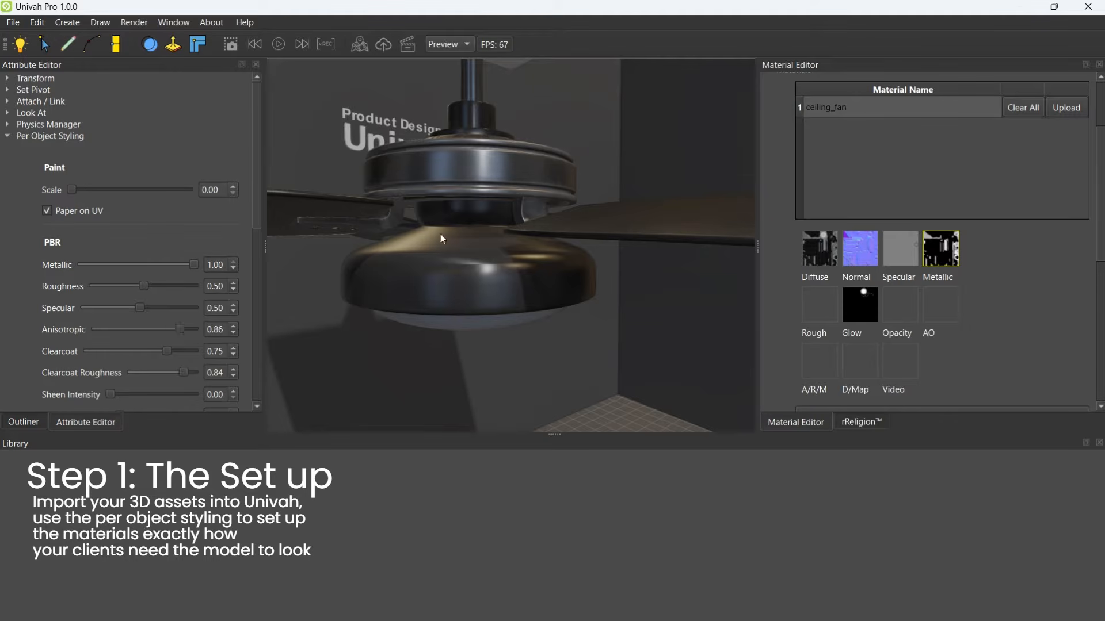
# Adjust the fan part's clear coating, trying lower values and settling on Clearcoat 1.00 and Clearcoat Roughness 0.20.
pyautogui.scroll(-4, 257, 233)
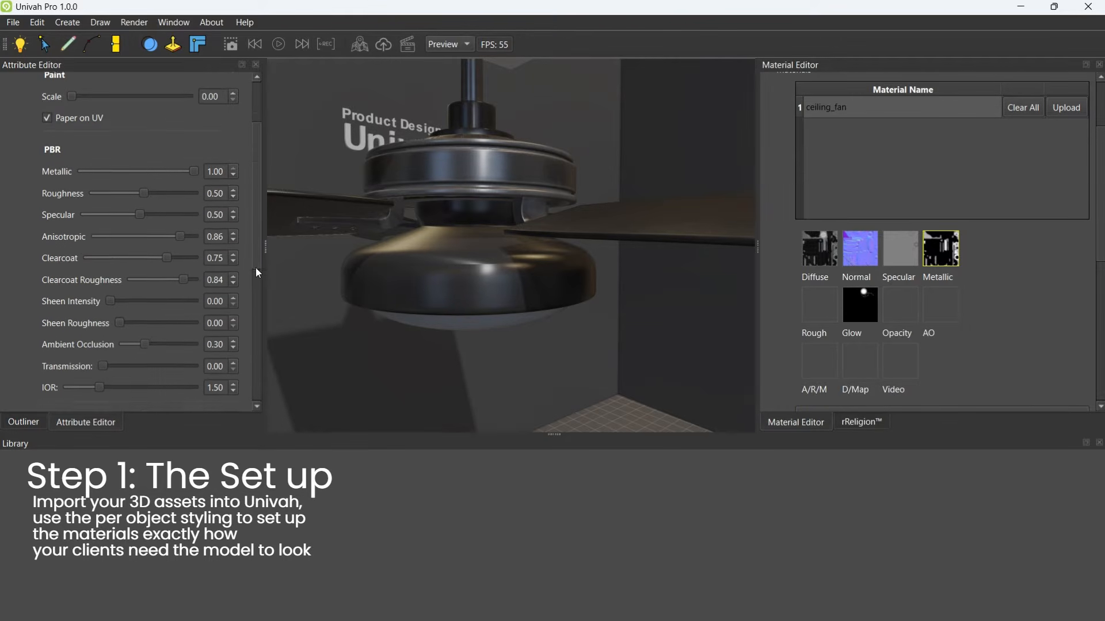
pyautogui.moveTo(137, 233)
pyautogui.mouseDown()
pyautogui.moveTo(36, 230)
pyautogui.moveTo(233, 236)
pyautogui.moveTo(133, 253)
pyautogui.mouseUp()
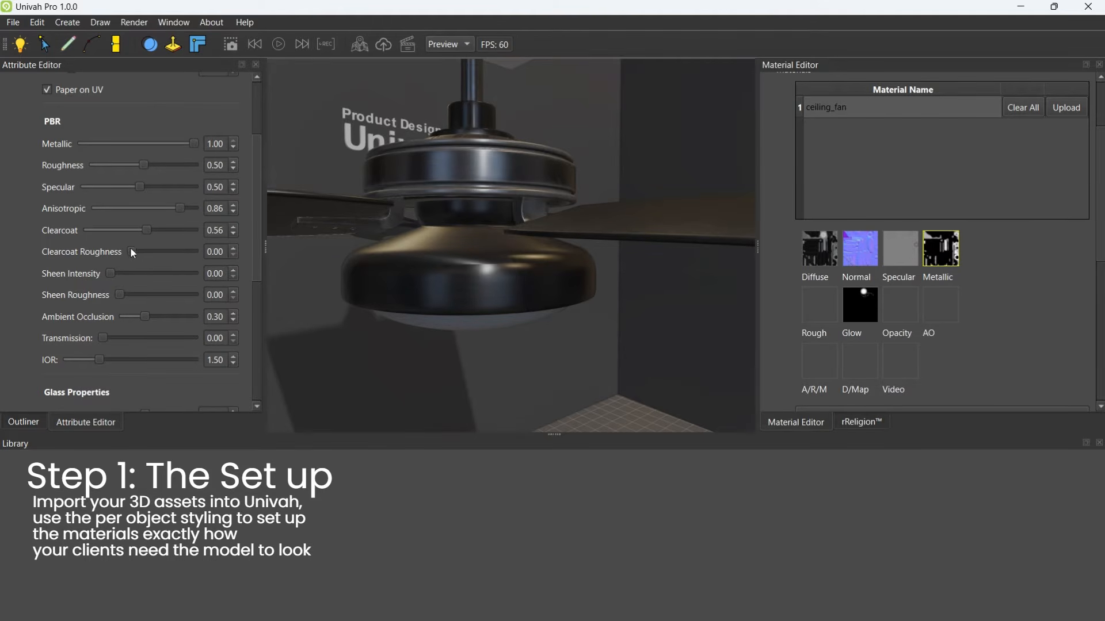
pyautogui.moveTo(485, 193); pyautogui.dragTo(509, 225, button='middle')
pyautogui.scroll(3, 481, 245)
pyautogui.scroll(-5, 584, 240)
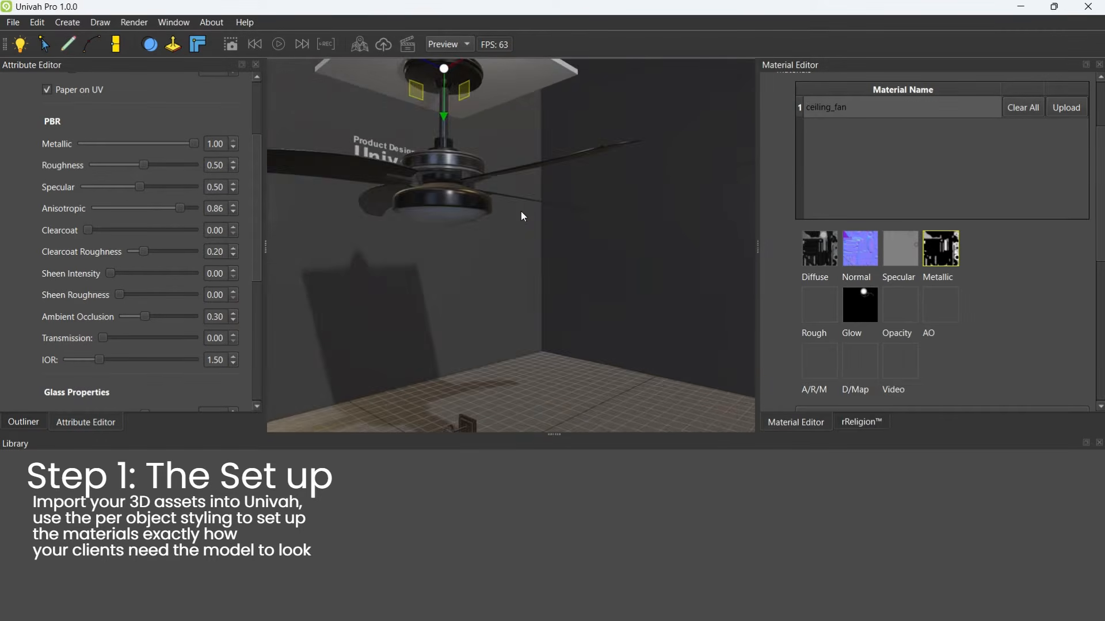
pyautogui.scroll(5, 520, 212)
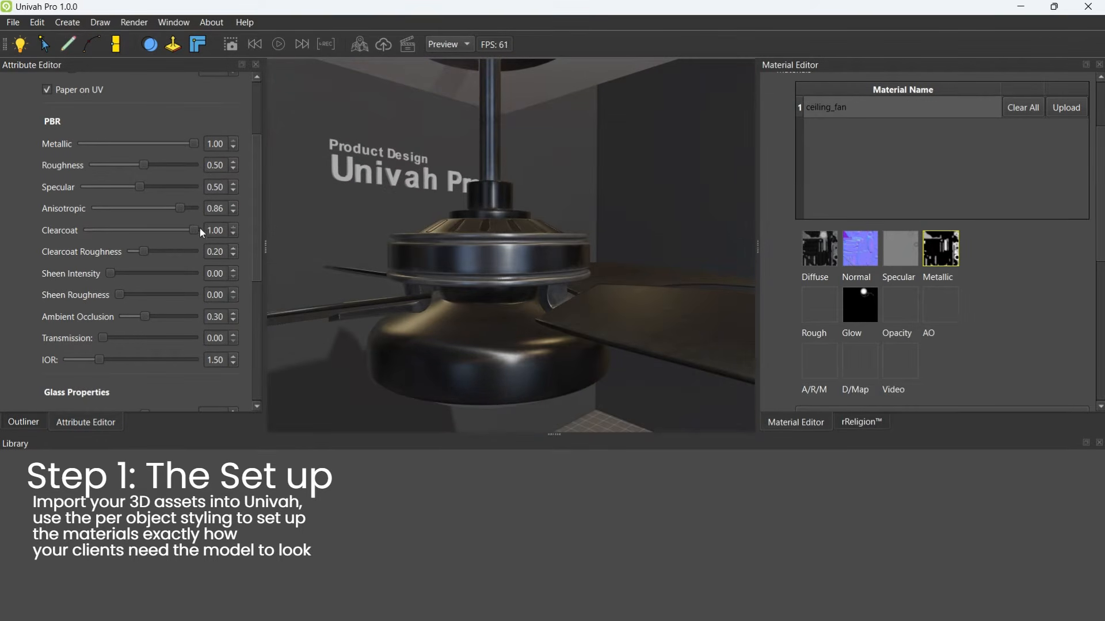
# Set the fan part's Clearcoat to 0.80 and its Clearcoat Roughness to 0.77.
pyautogui.moveTo(143, 252); pyautogui.dragTo(179, 254)
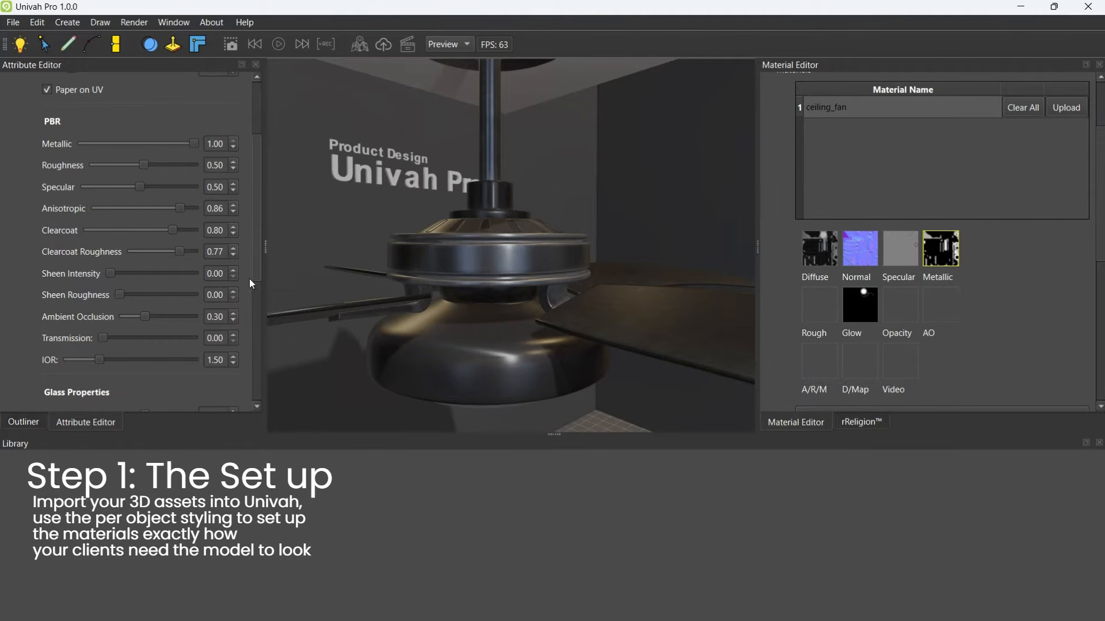
pyautogui.scroll(-3, 256, 282)
pyautogui.moveTo(478, 296); pyautogui.dragTo(416, 253, button='middle')
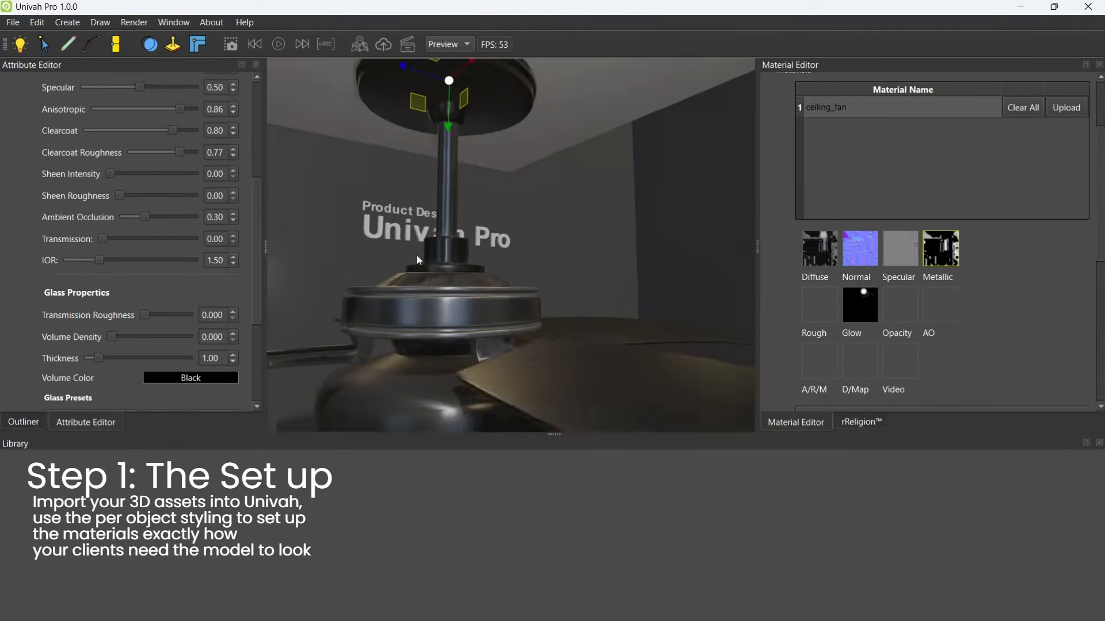
# Look through the fan part's glass and subsurface scattering properties, and collapse its per-object styling settings.
pyautogui.scroll(-3, 416, 254)
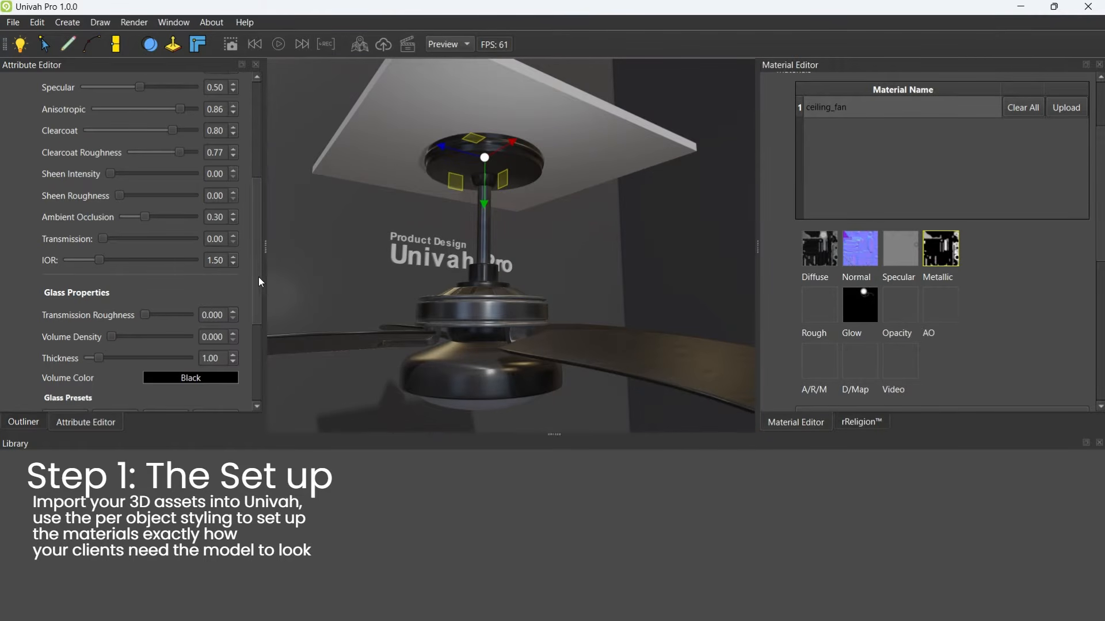
pyautogui.scroll(-3, 258, 282)
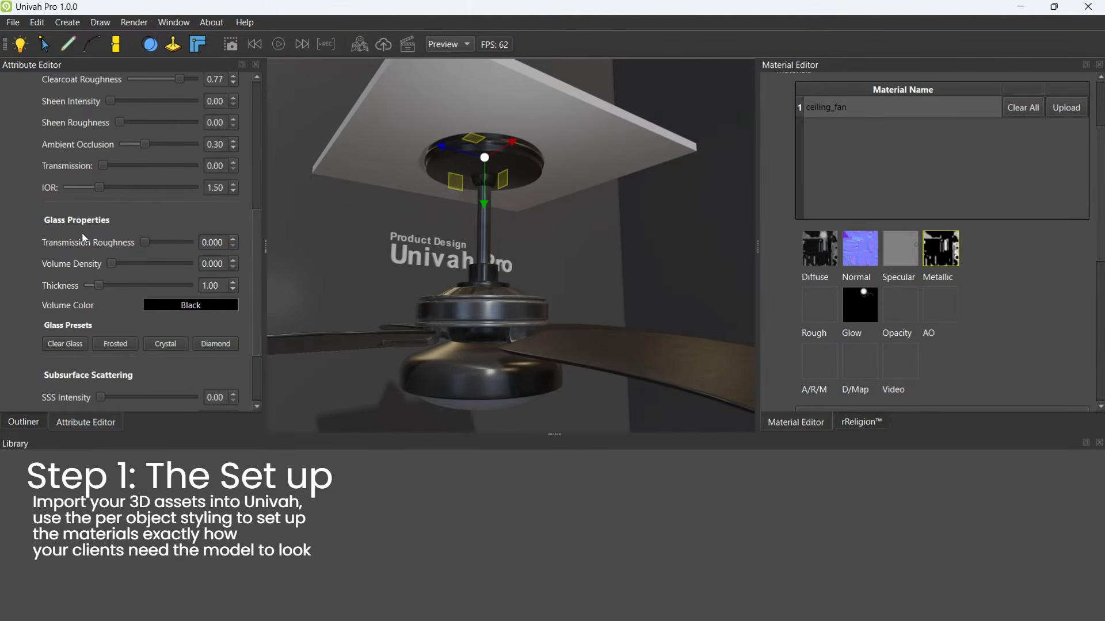
pyautogui.scroll(-3, 259, 282)
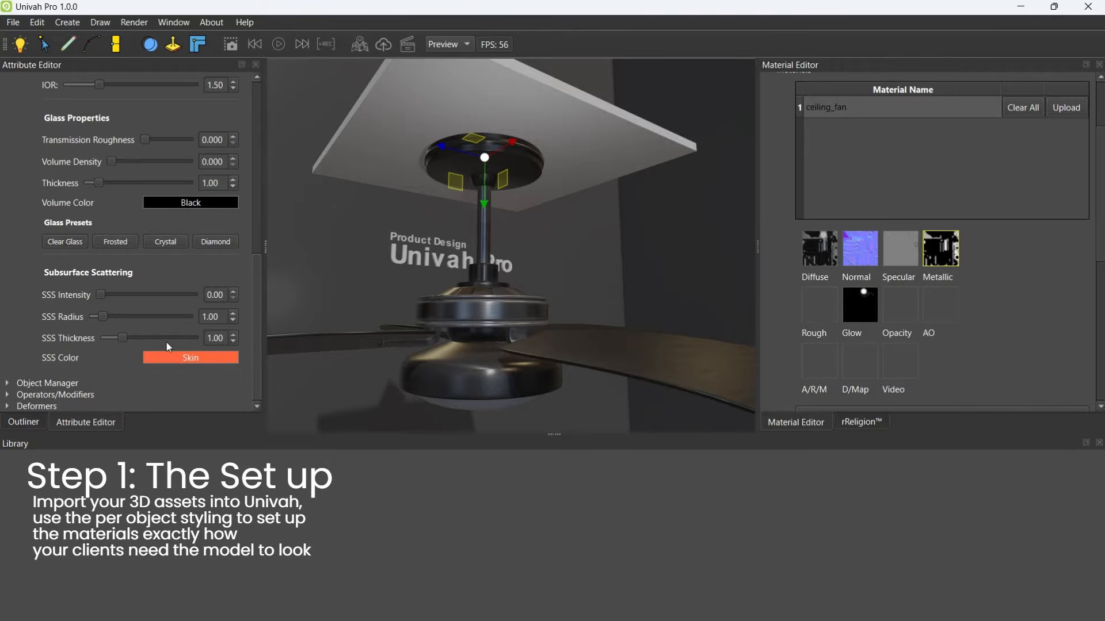
pyautogui.moveTo(256, 282)
pyautogui.mouseDown()
pyautogui.moveTo(247, 191)
pyautogui.moveTo(240, 236)
pyautogui.moveTo(248, 146)
pyautogui.mouseUp()
pyautogui.moveTo(523, 261)
pyautogui.mouseDown(button='middle')
pyautogui.moveTo(404, 284)
pyautogui.moveTo(395, 375)
pyautogui.moveTo(437, 282)
pyautogui.moveTo(433, 352)
pyautogui.moveTo(524, 365)
pyautogui.moveTo(525, 378)
pyautogui.moveTo(527, 343)
pyautogui.moveTo(633, 163)
pyautogui.mouseUp(button='middle')
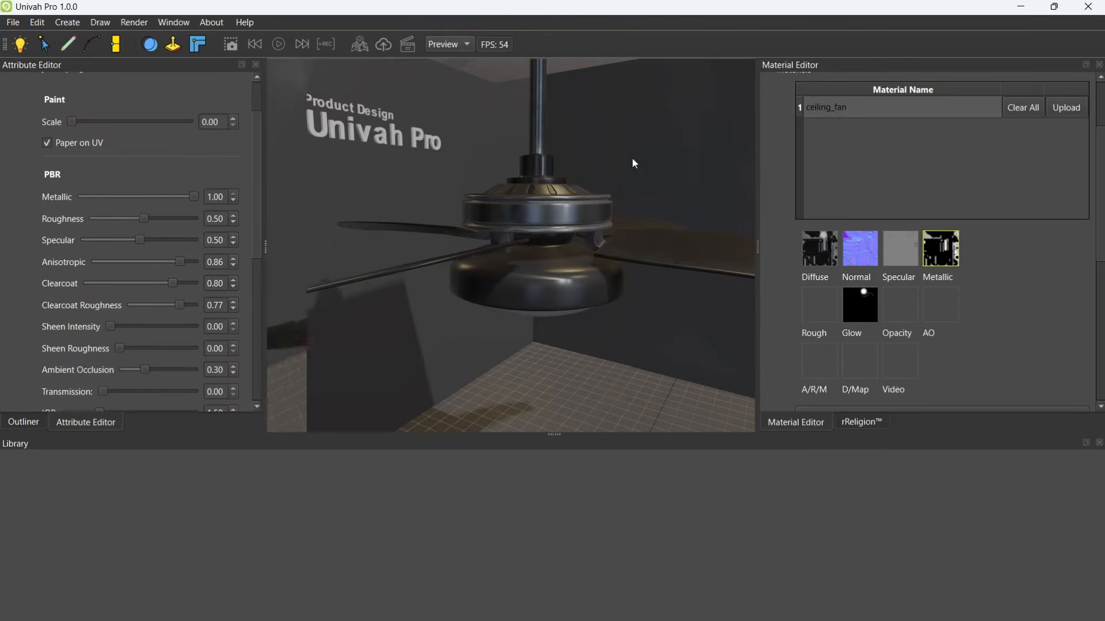
pyautogui.scroll(3, 12, 130)
pyautogui.click(4, 138)
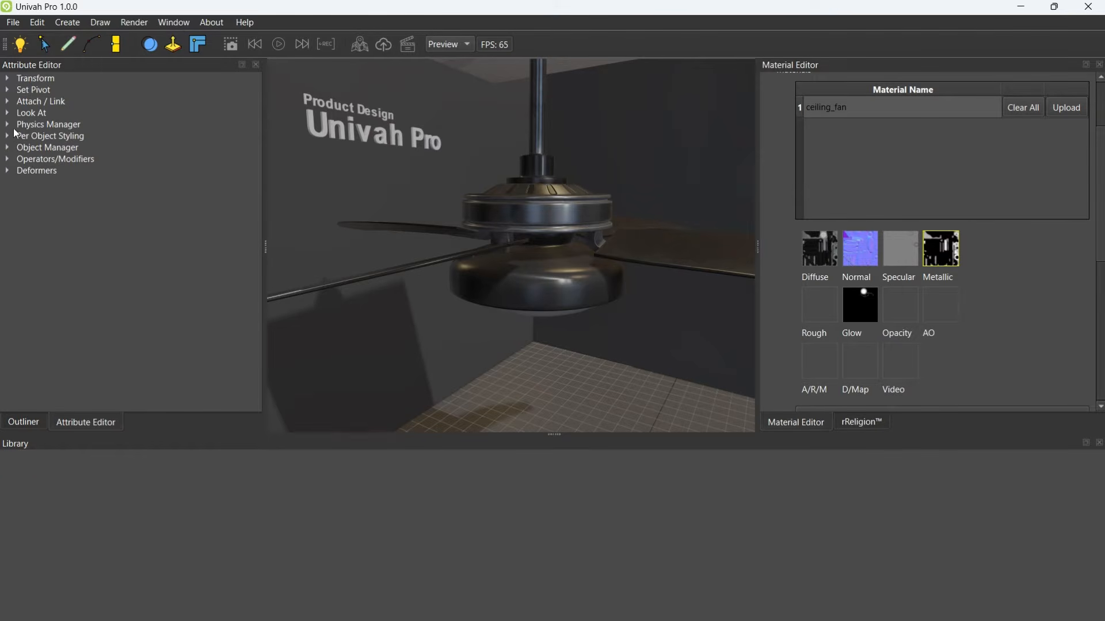
# Select the ceiling_fan_blades1 part in the scene hierarchy and toggle its visibility off and on again.
pyautogui.click(24, 423)
pyautogui.click(82, 159)
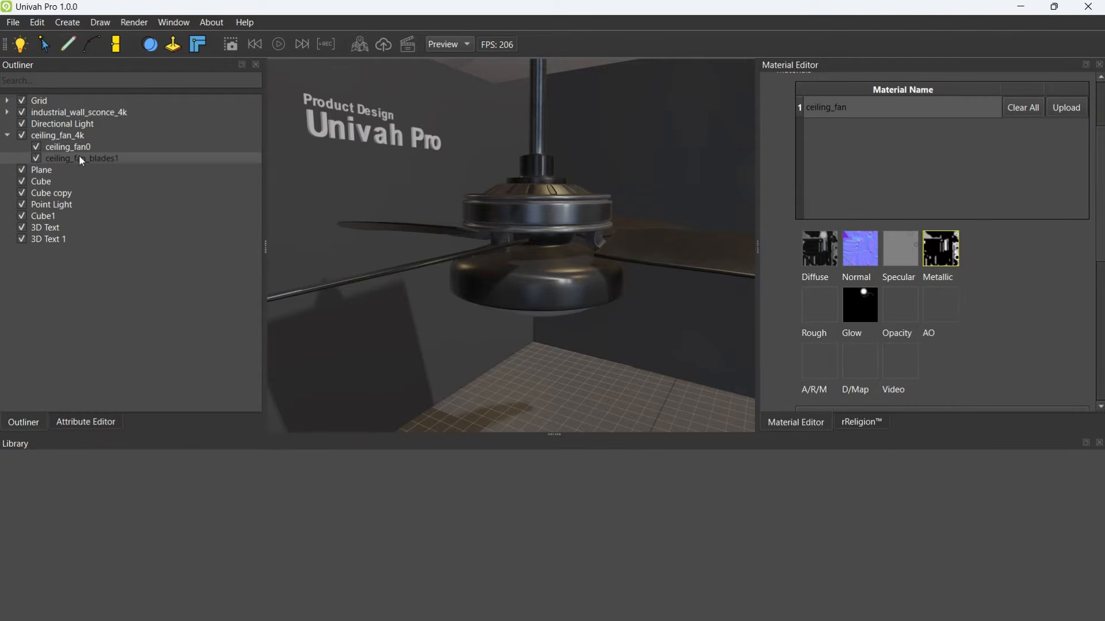
pyautogui.click(36, 158)
pyautogui.click(36, 158)
# Show the keyframe timeline for the fan blades, test its playback, and return to frame 0.
pyautogui.click(179, 22)
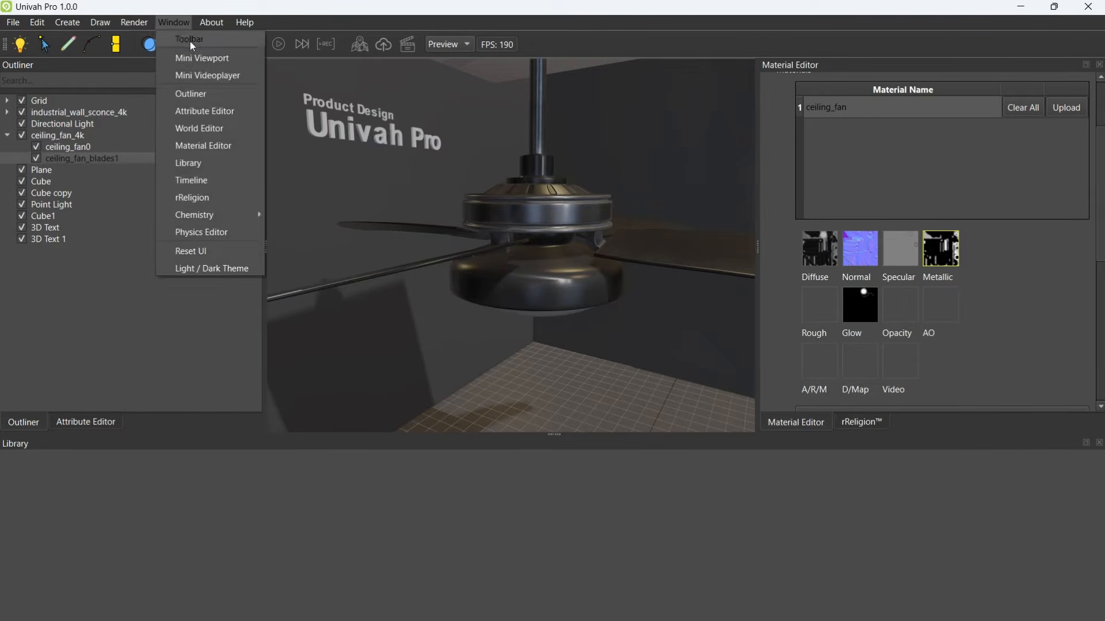
pyautogui.click(207, 181)
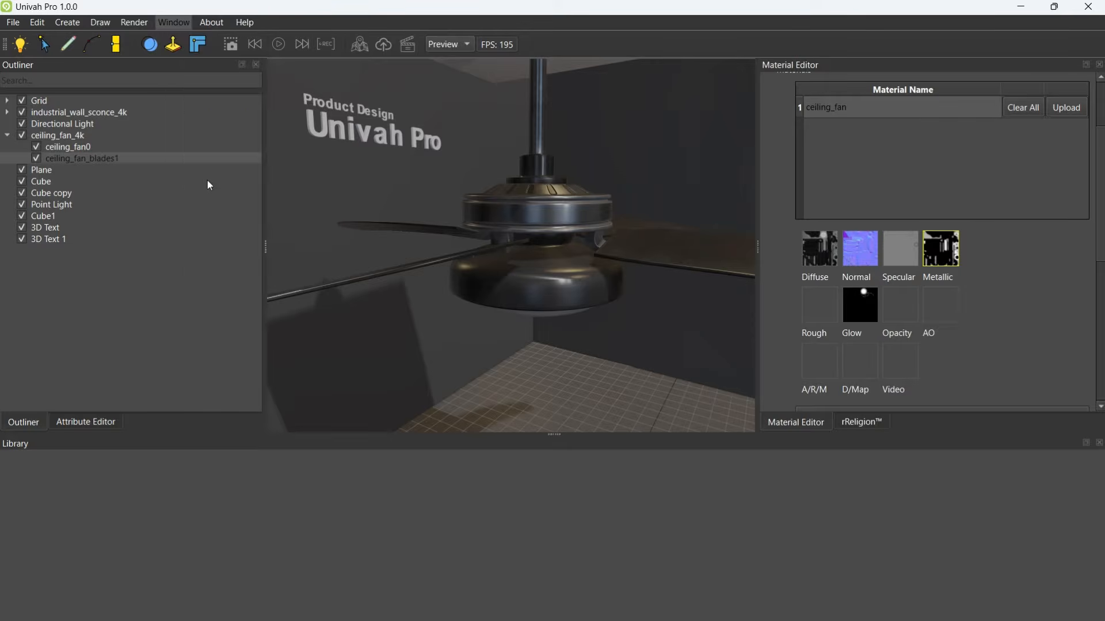
pyautogui.moveTo(664, 544); pyautogui.dragTo(323, 551)
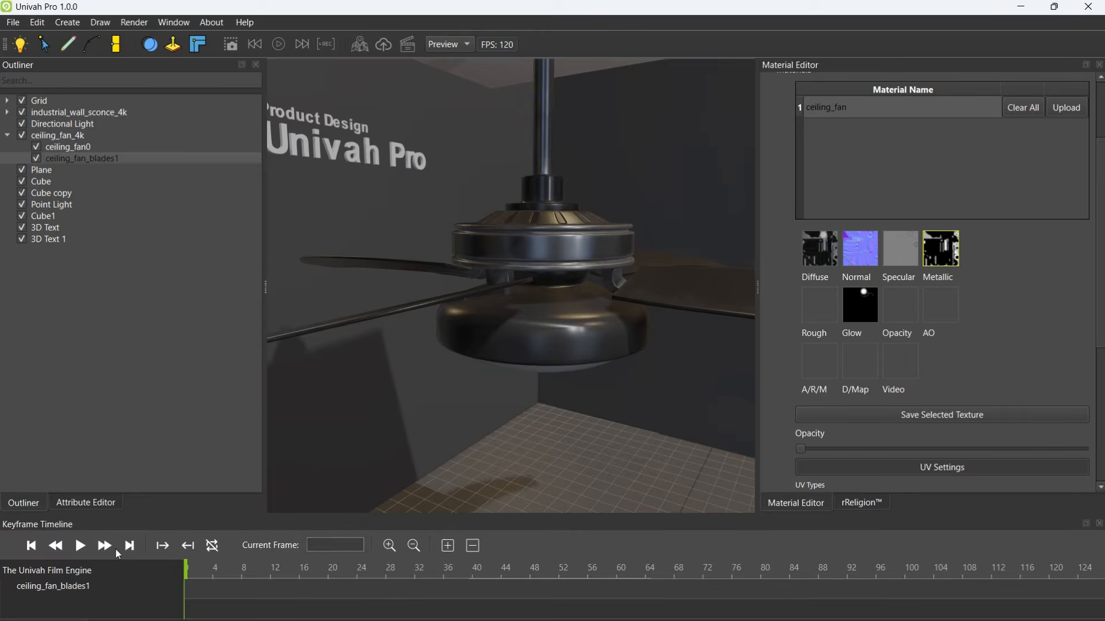
pyautogui.click(81, 547)
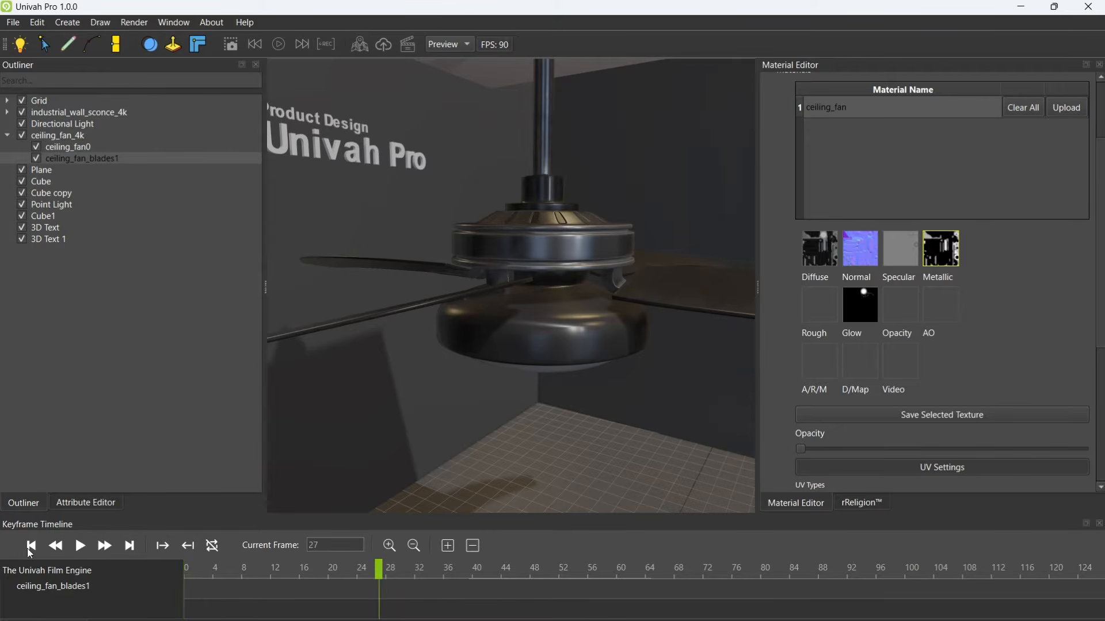
pyautogui.moveTo(616, 405); pyautogui.dragTo(589, 294, button='middle')
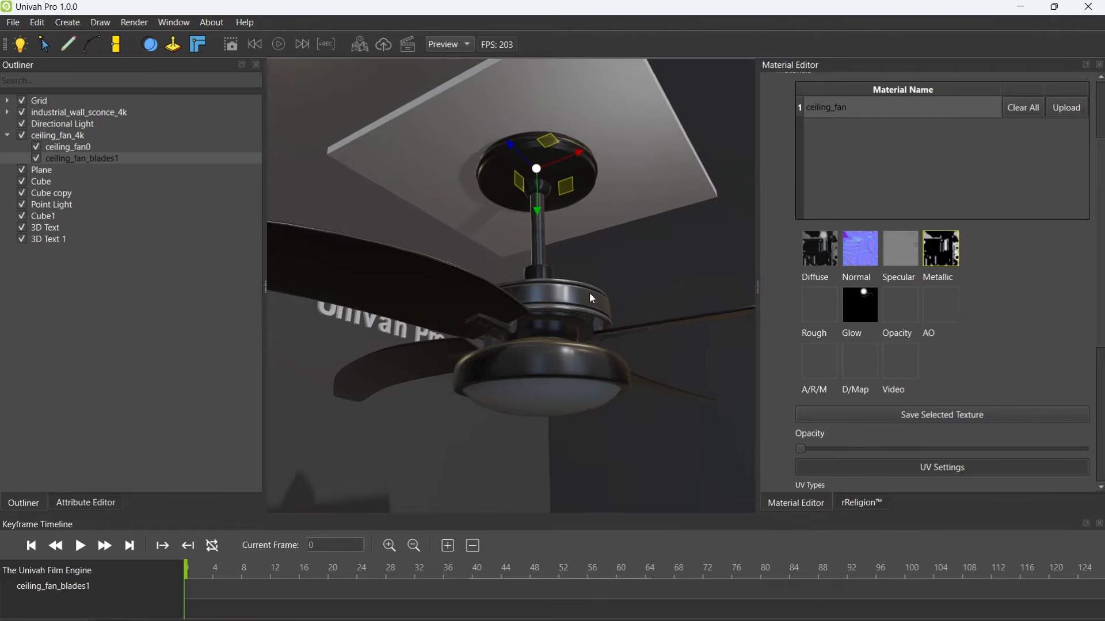
# Keyframe the fan blades' transform at frame 0, and at frame 40 after rotating them about the vertical axis.
pyautogui.press('e')
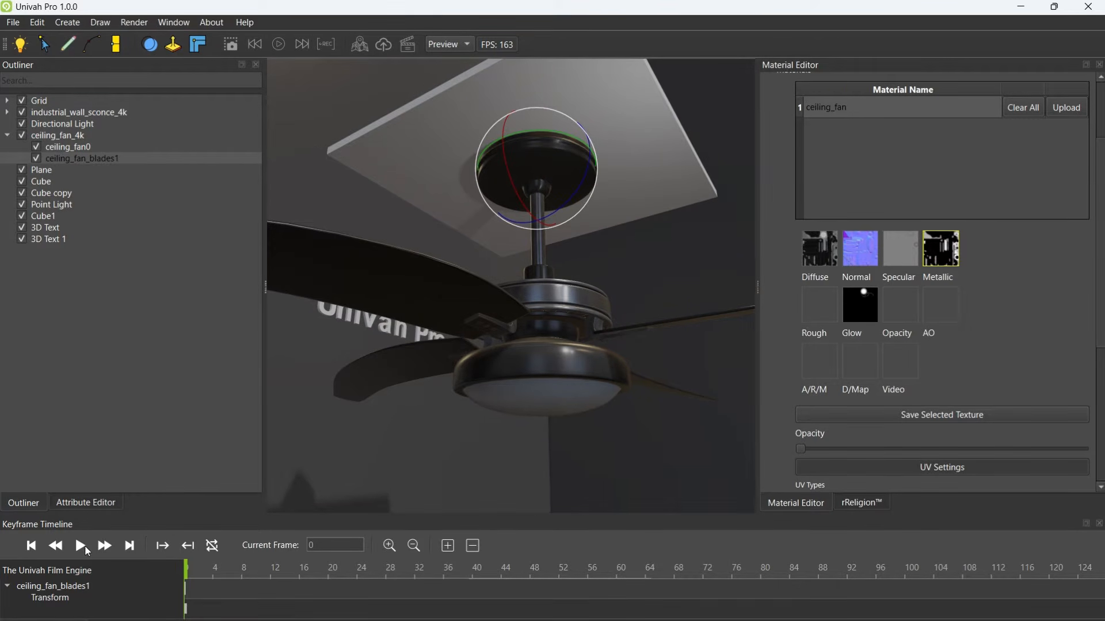
pyautogui.click(87, 550)
pyautogui.moveTo(550, 131); pyautogui.dragTo(498, 134)
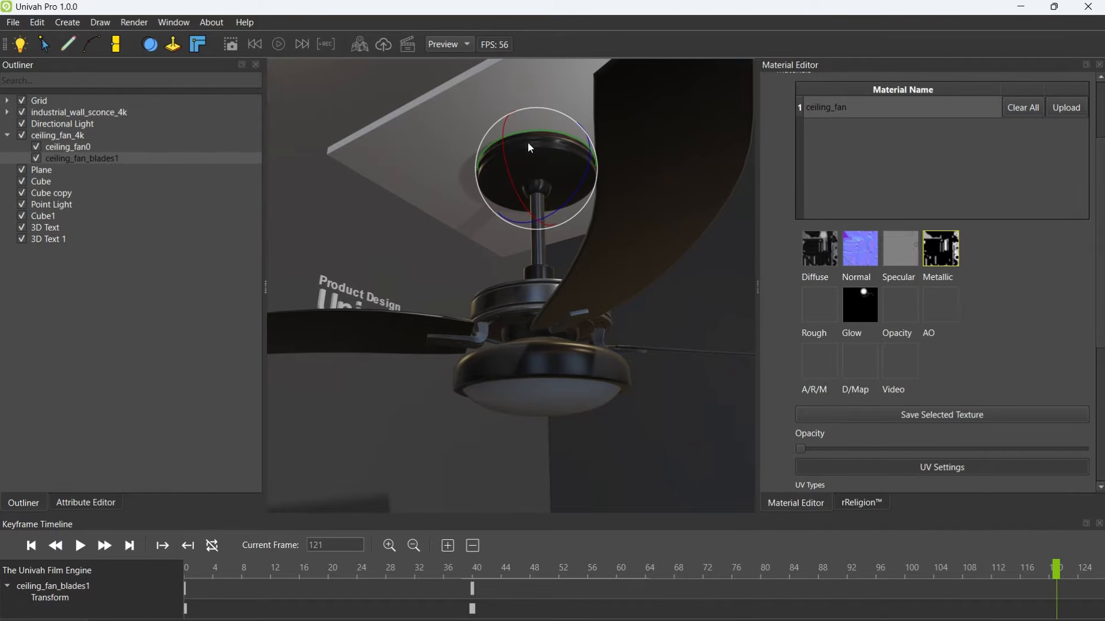
# Rotate the fan blades further about the vertical axis and keyframe their transform at frames 121 and 222.
pyautogui.moveTo(537, 133); pyautogui.dragTo(480, 137)
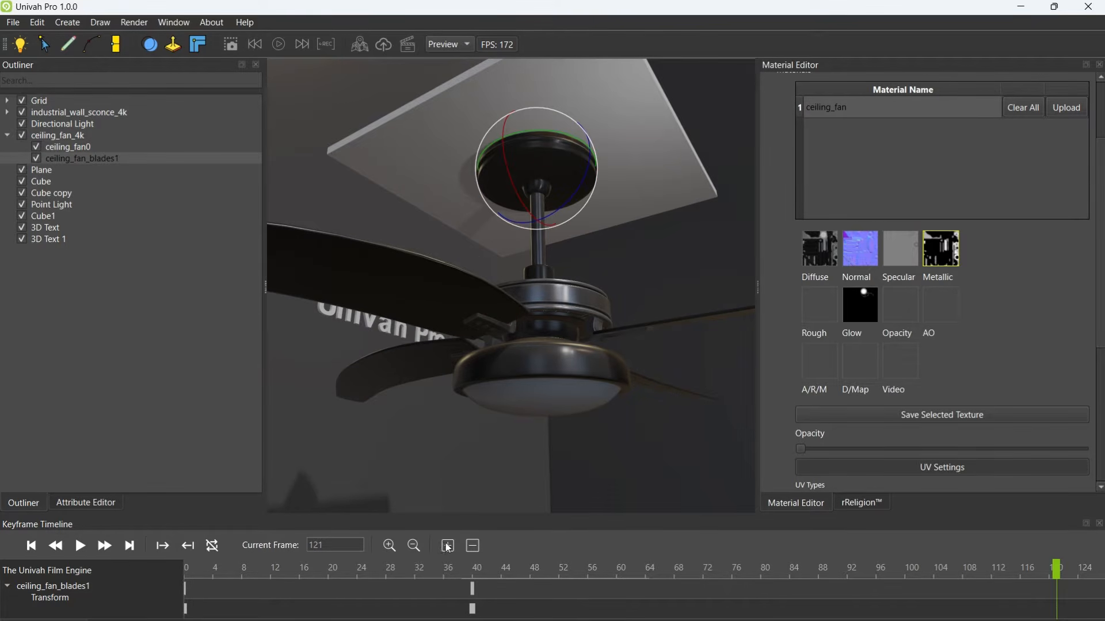
pyautogui.click(85, 551)
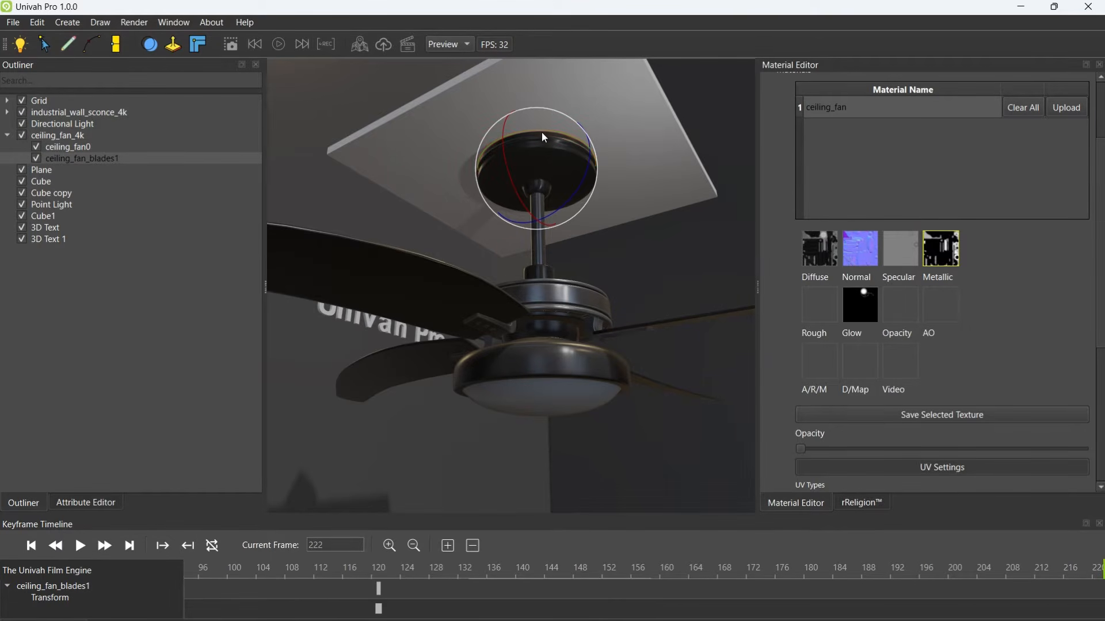
pyautogui.moveTo(541, 132); pyautogui.dragTo(445, 232)
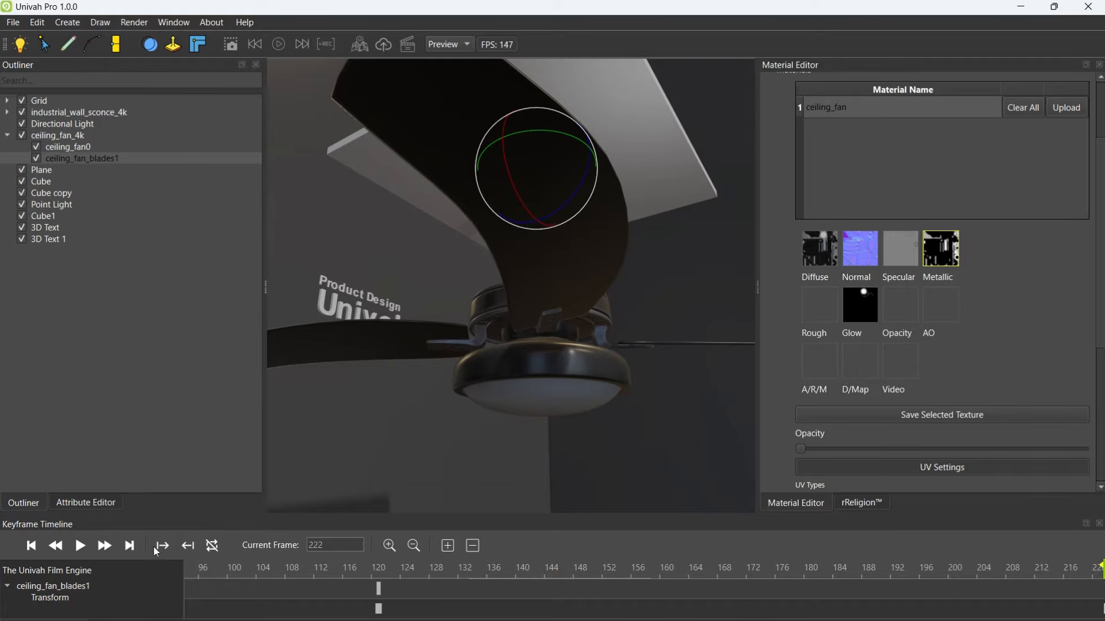
# Play the blade animation in a loop ending at frame 222 and inspect the spinning fan full screen.
pyautogui.click(38, 550)
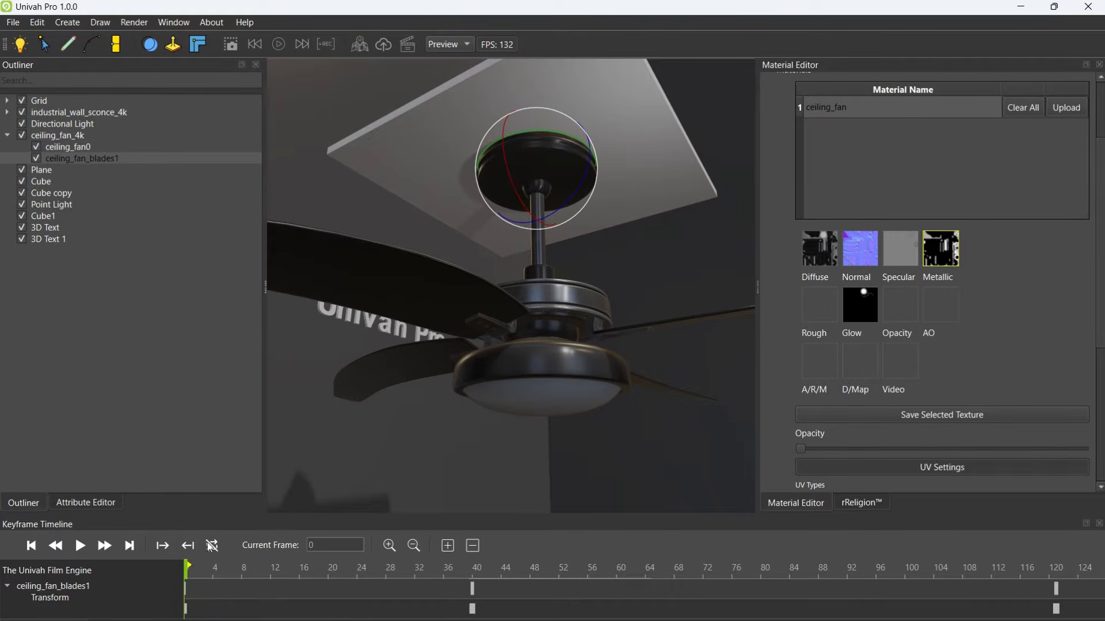
pyautogui.click(80, 545)
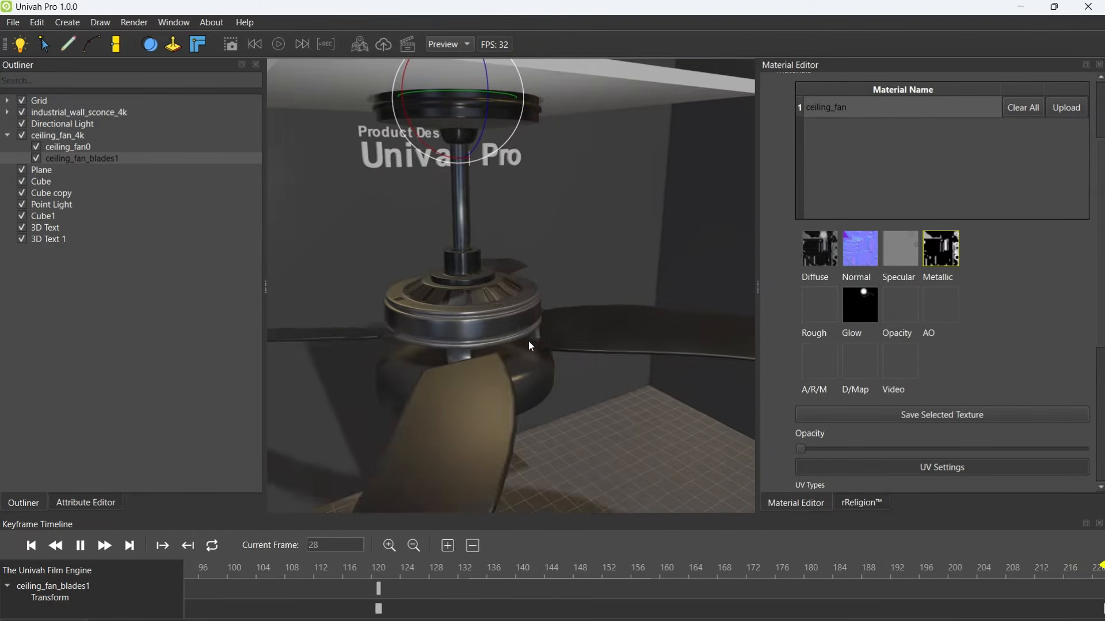
pyautogui.press('F11')
pyautogui.moveTo(515, 344); pyautogui.dragTo(520, 288, button='middle')
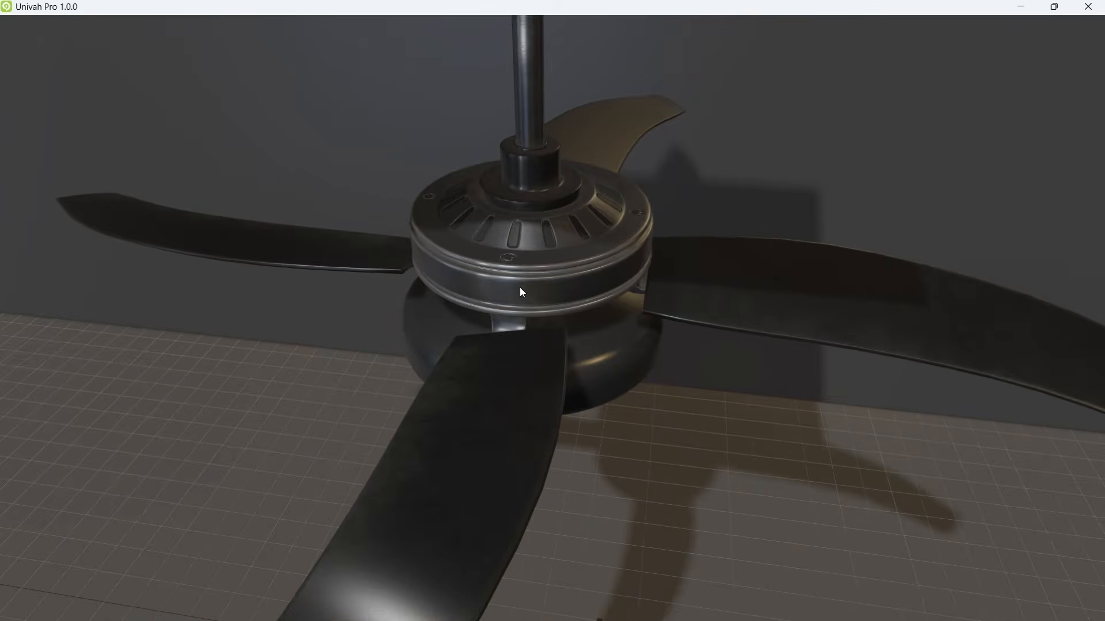
pyautogui.press('Escape')
pyautogui.moveTo(541, 348); pyautogui.dragTo(651, 222, button='middle')
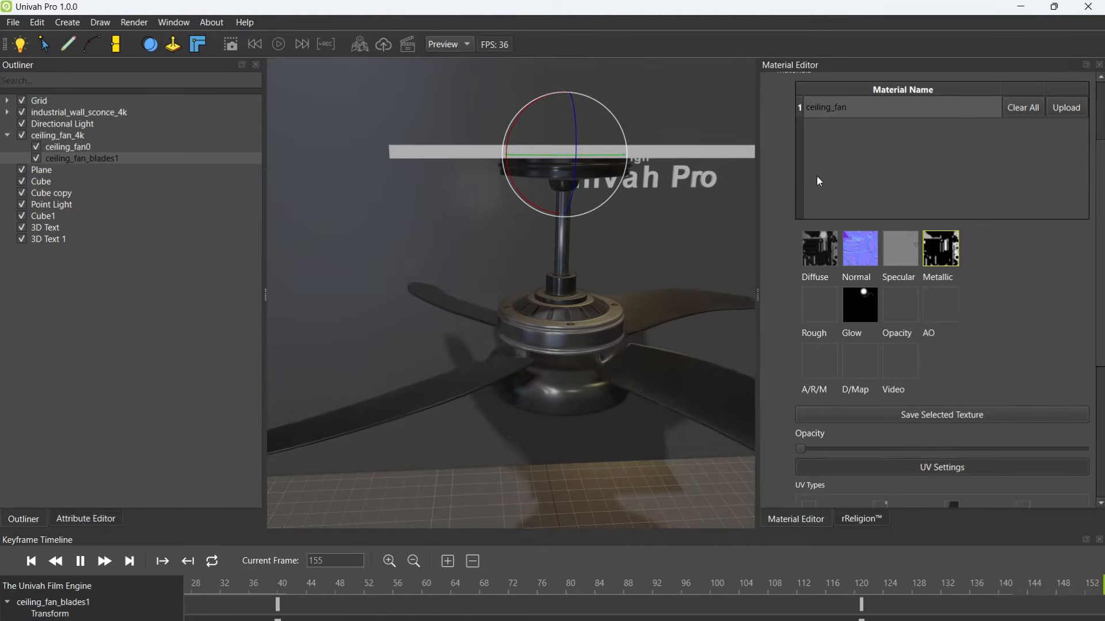
# Open the scene's PBR settings and set Rotate Ibl to -65, checking the lighting around the fan.
pyautogui.scroll(3, 769, 189)
pyautogui.click(769, 186)
pyautogui.click(769, 196)
pyautogui.moveTo(1092, 284); pyautogui.dragTo(1095, 216)
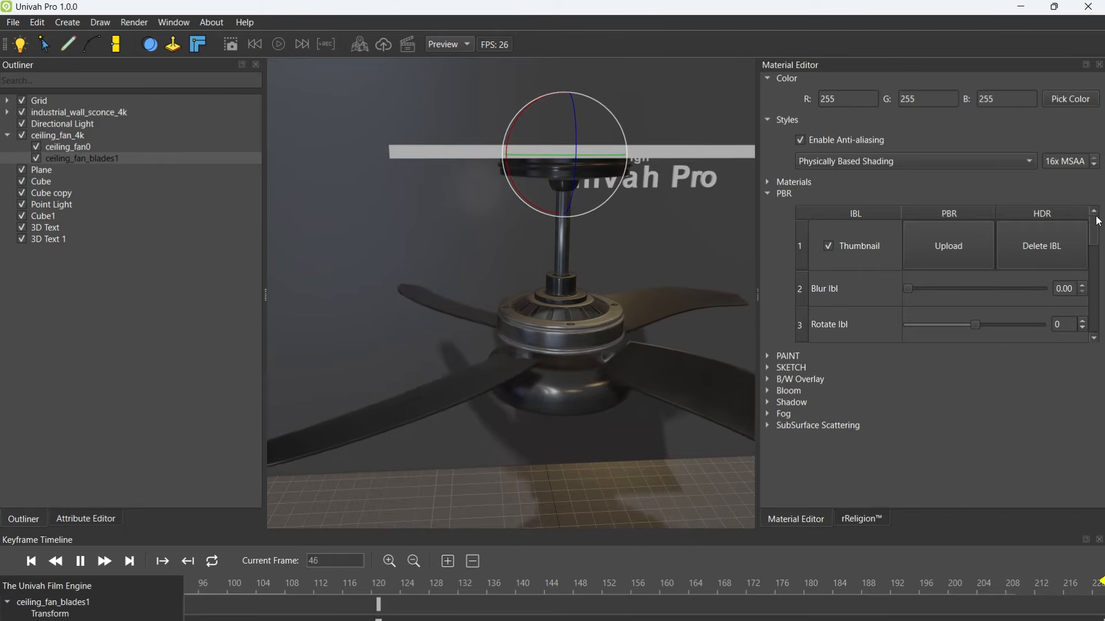
pyautogui.click(829, 246)
pyautogui.moveTo(554, 299); pyautogui.dragTo(642, 297, button='middle')
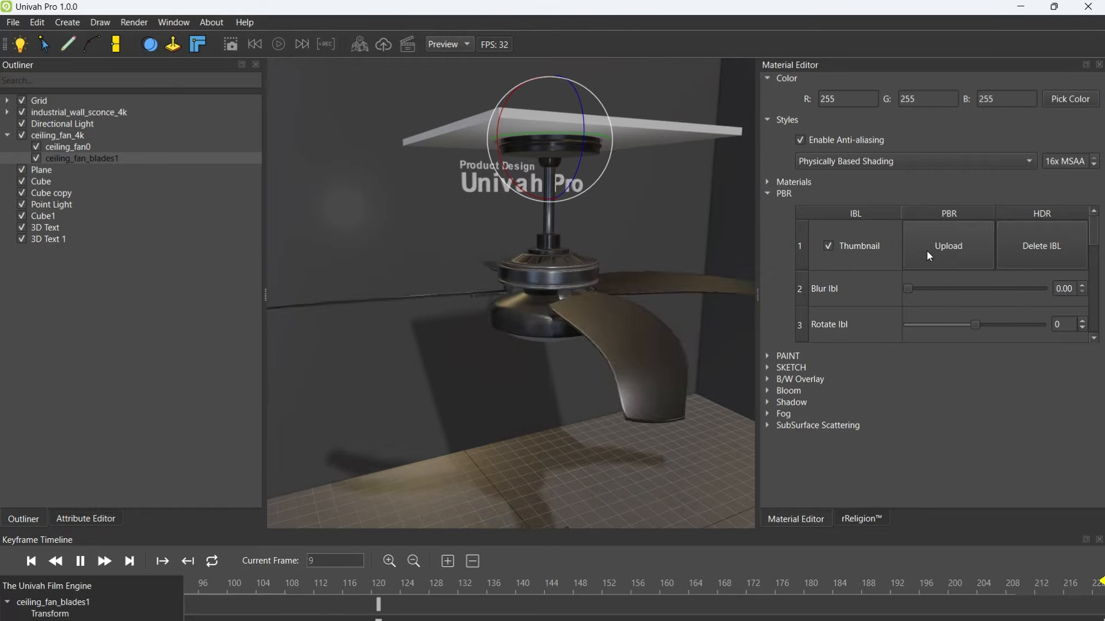
pyautogui.moveTo(975, 325); pyautogui.dragTo(950, 325)
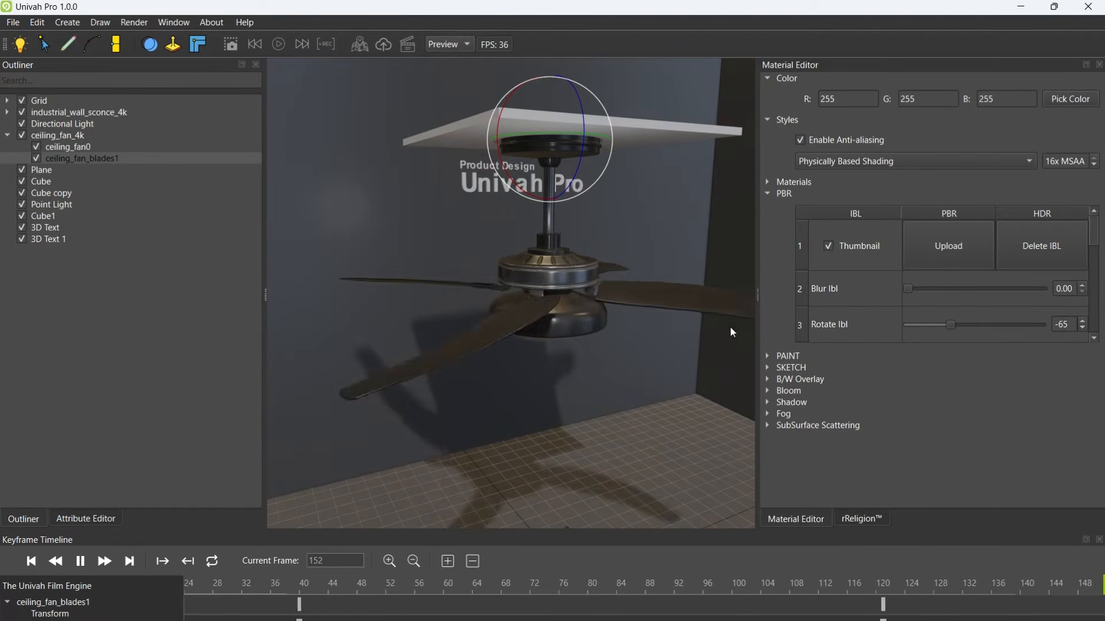
pyautogui.moveTo(561, 370); pyautogui.dragTo(603, 362, button='middle')
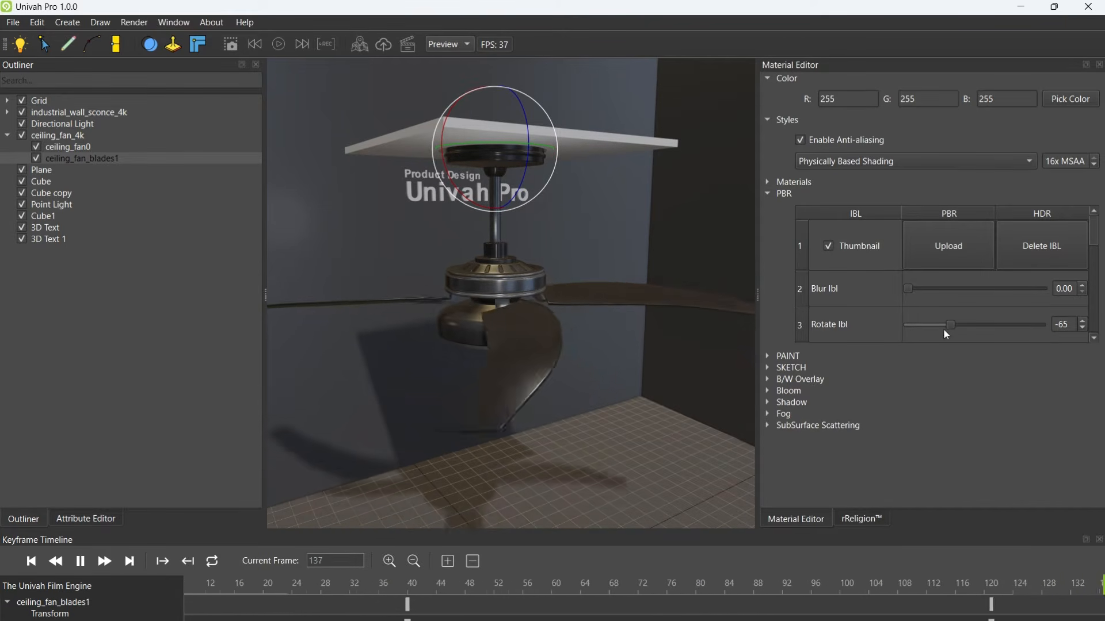
pyautogui.moveTo(490, 330); pyautogui.dragTo(546, 331, button='middle')
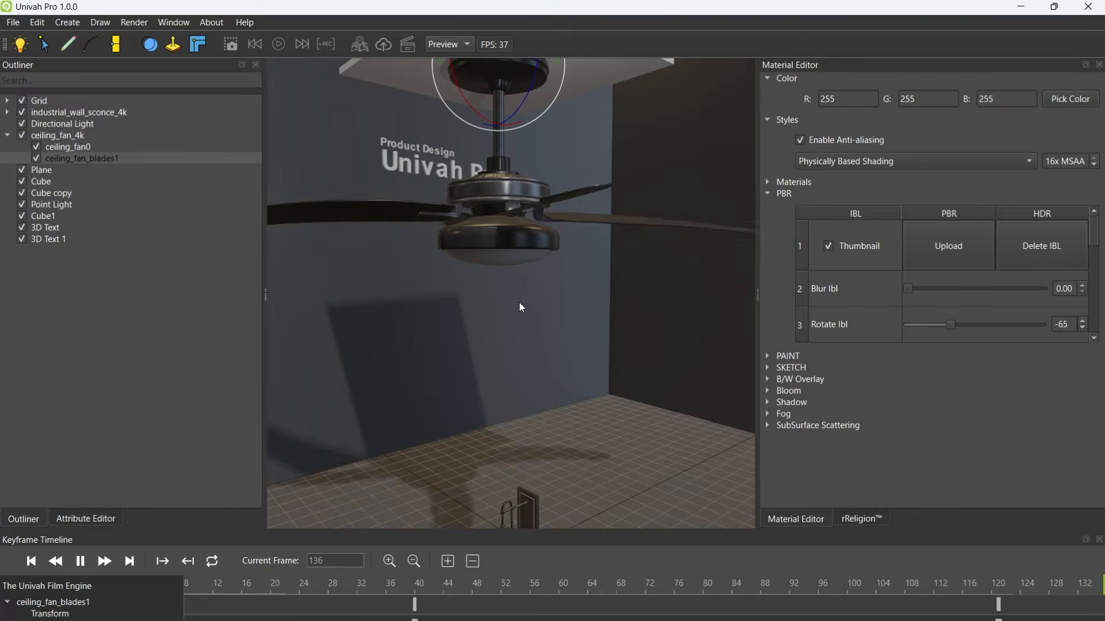
# Pause playback, zoom the timeline out to show every keyframe, scrub through the blade animation, and resume playing.
pyautogui.click(81, 562)
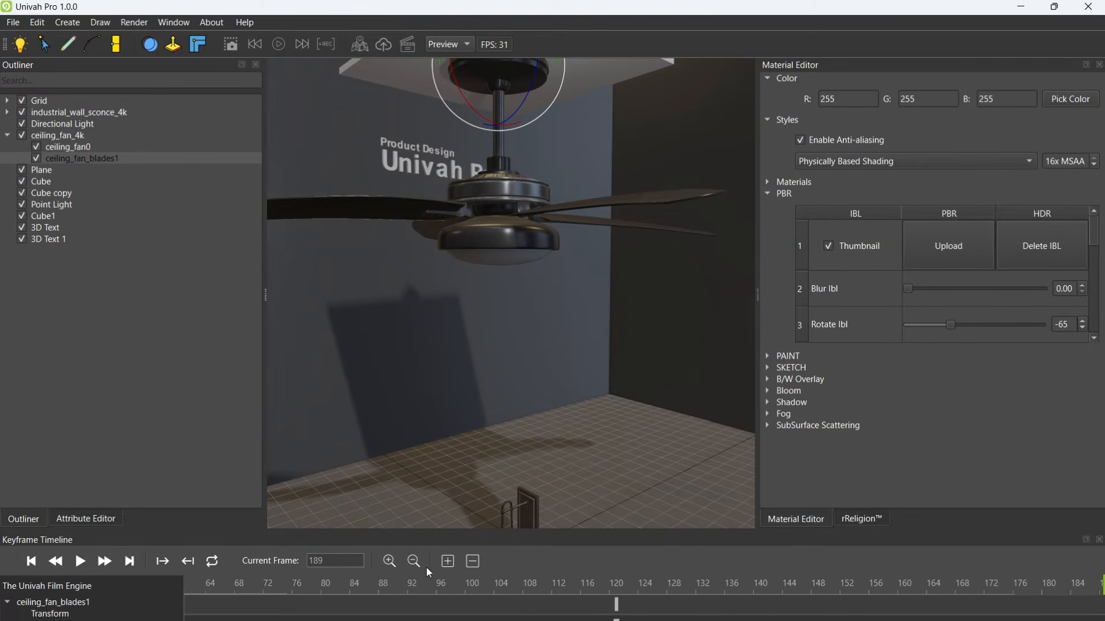
pyautogui.click(413, 562)
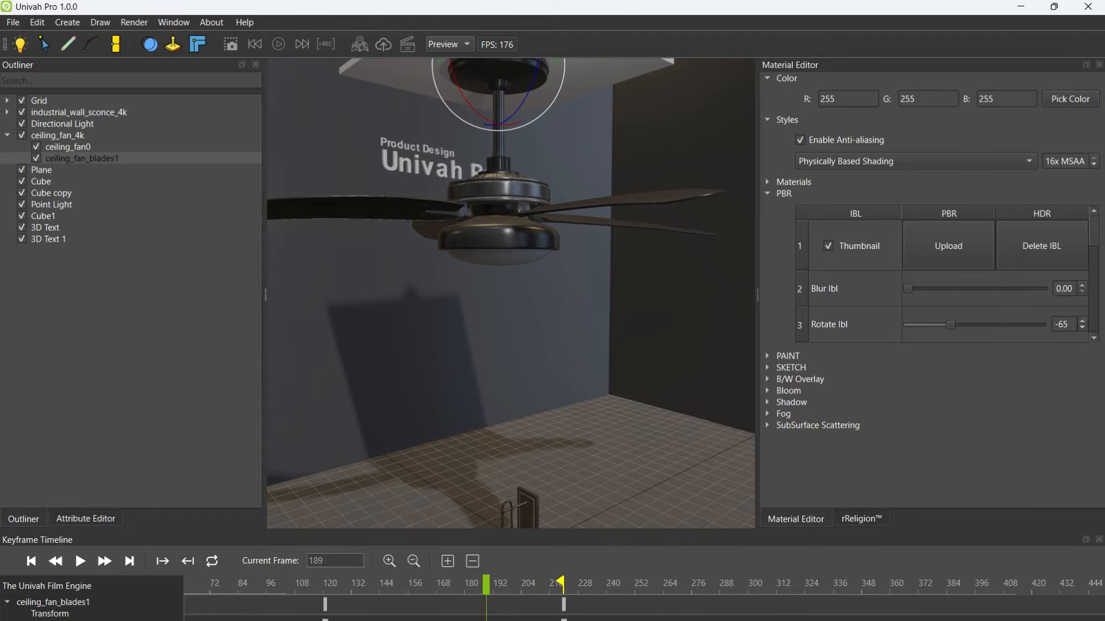
pyautogui.moveTo(486, 584); pyautogui.dragTo(308, 589)
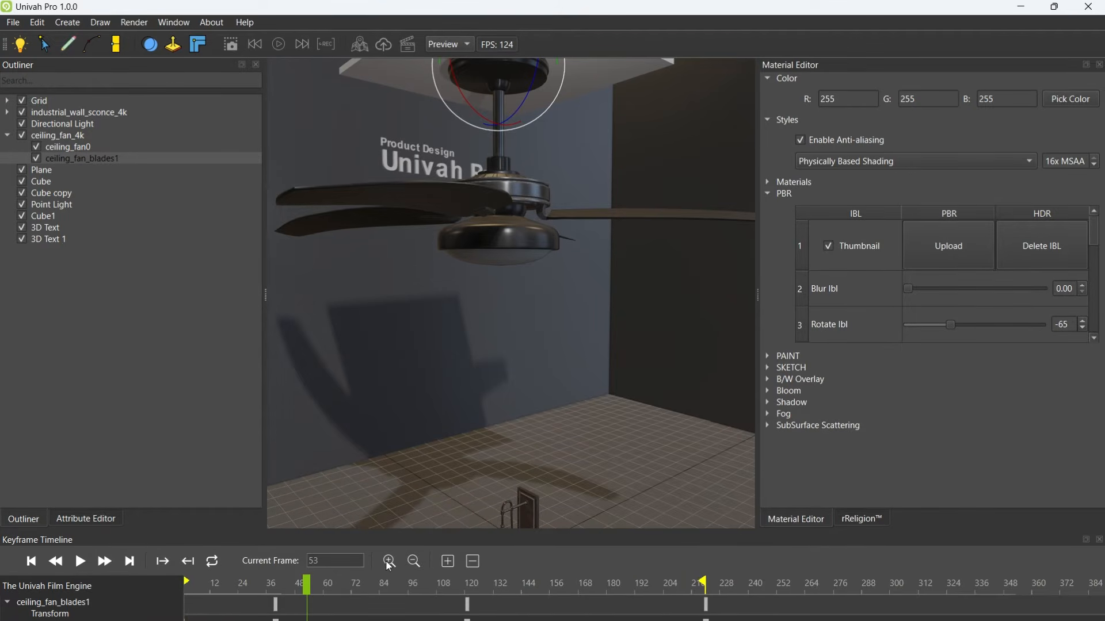
pyautogui.click(415, 562)
pyautogui.click(416, 562)
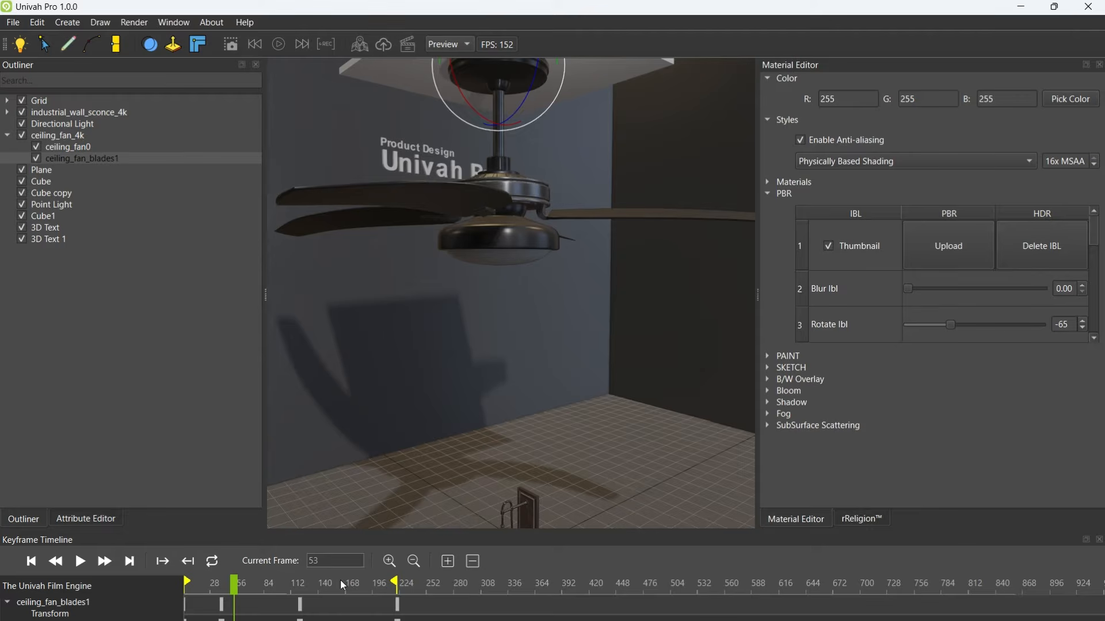
pyautogui.moveTo(235, 586); pyautogui.dragTo(165, 602)
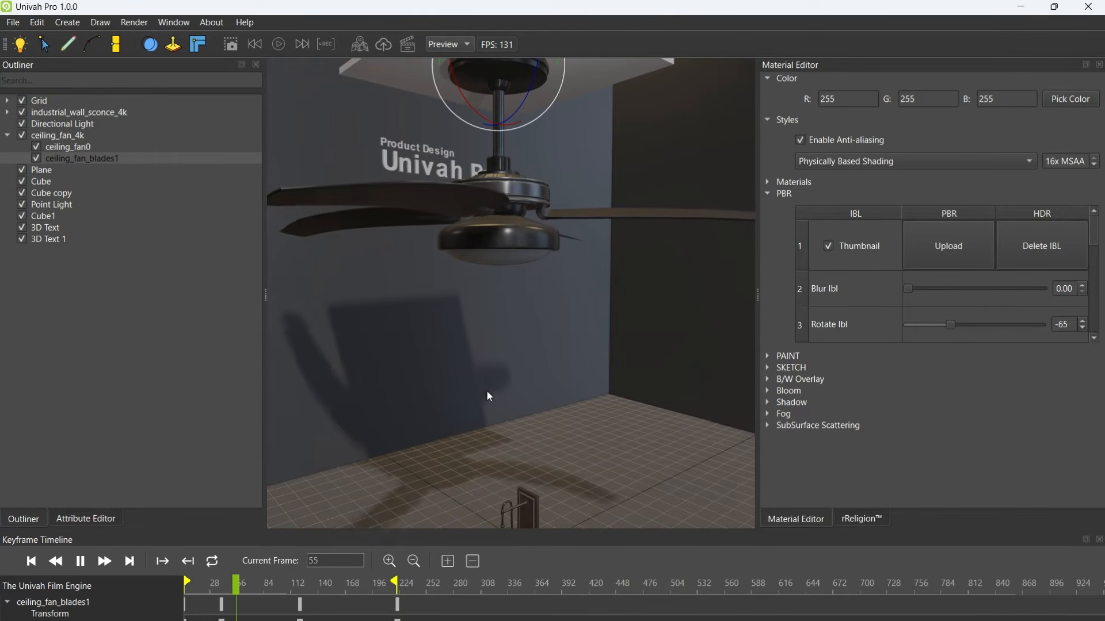
# Set the PBR Metallic value of the wall lettering object 3D Text to 0.00 and check it beside the ceiling fan.
pyautogui.moveTo(587, 315); pyautogui.dragTo(513, 271, button='middle')
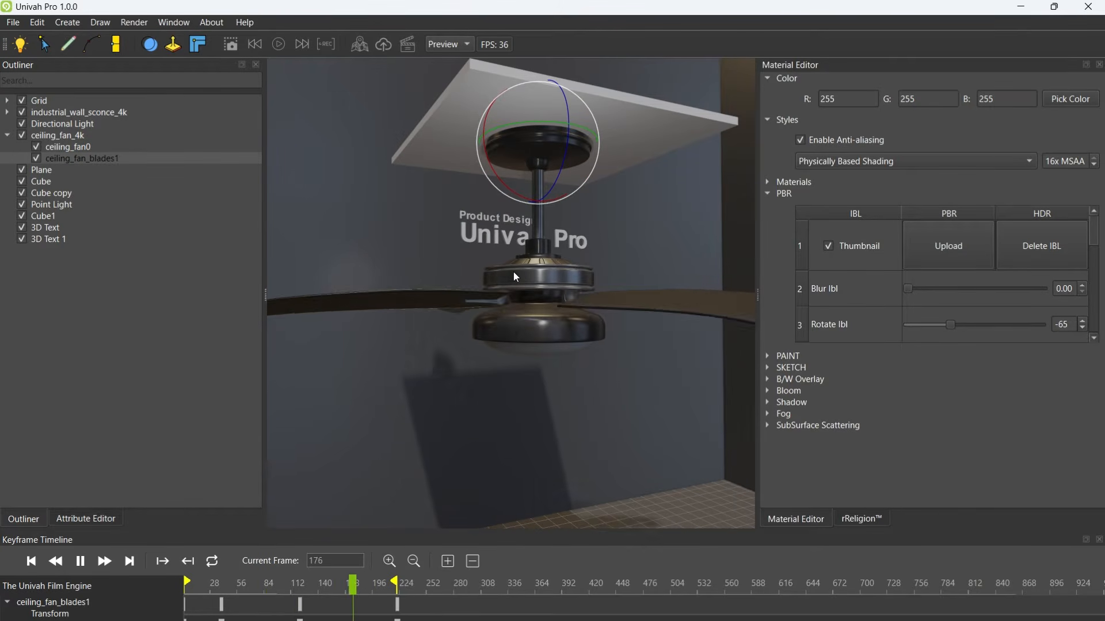
pyautogui.moveTo(499, 240); pyautogui.dragTo(581, 234, button='middle')
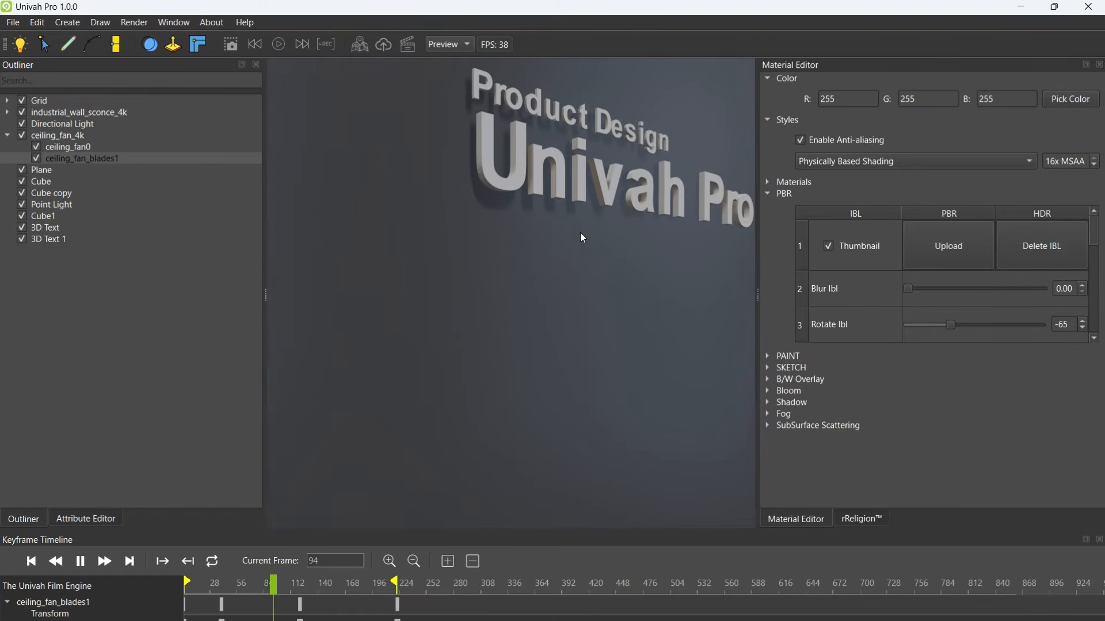
pyautogui.click(54, 238)
pyautogui.click(56, 227)
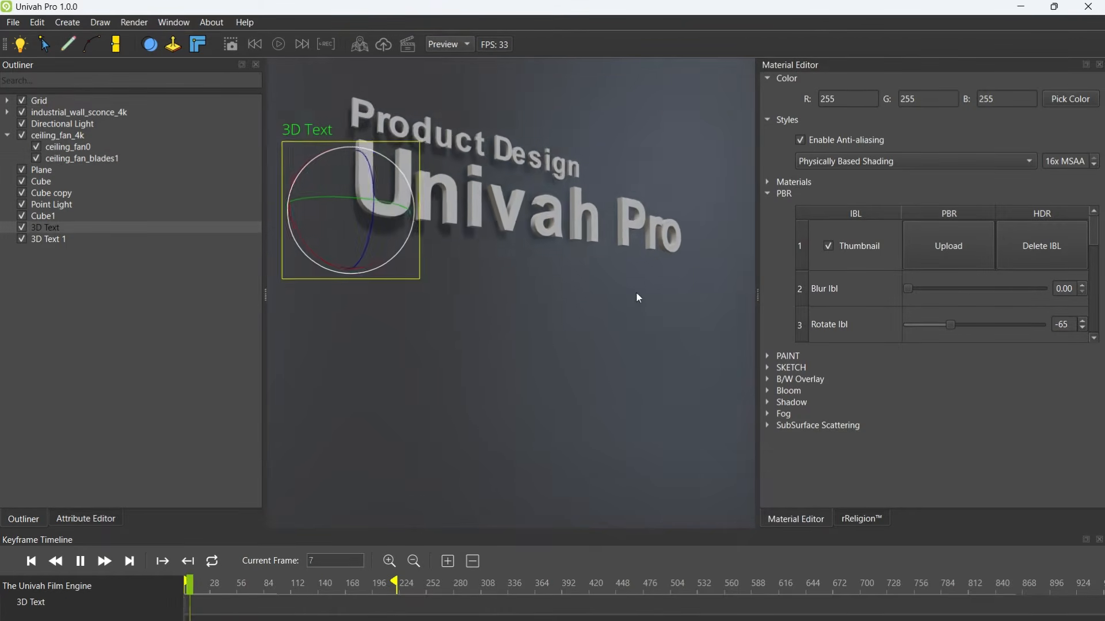
pyautogui.click(86, 519)
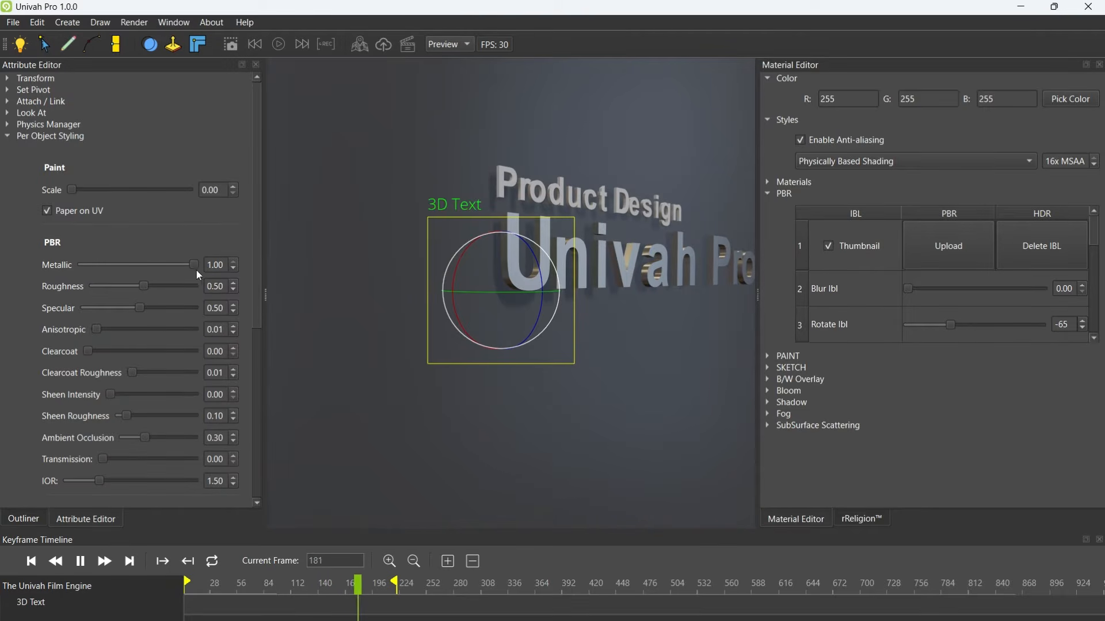
pyautogui.moveTo(196, 268); pyautogui.dragTo(81, 264)
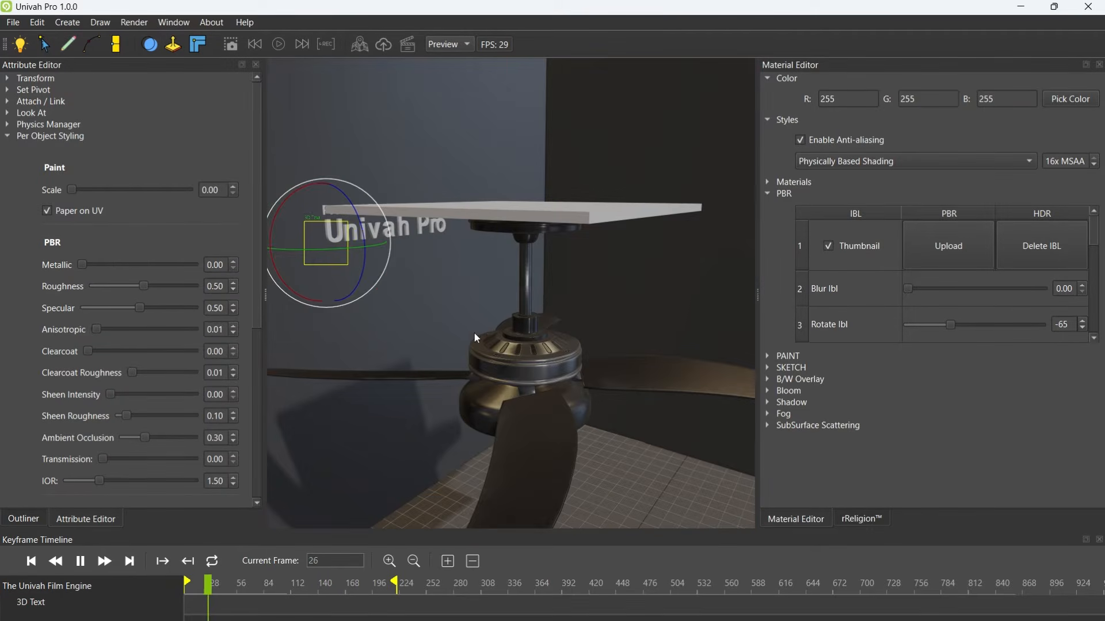
pyautogui.click(24, 520)
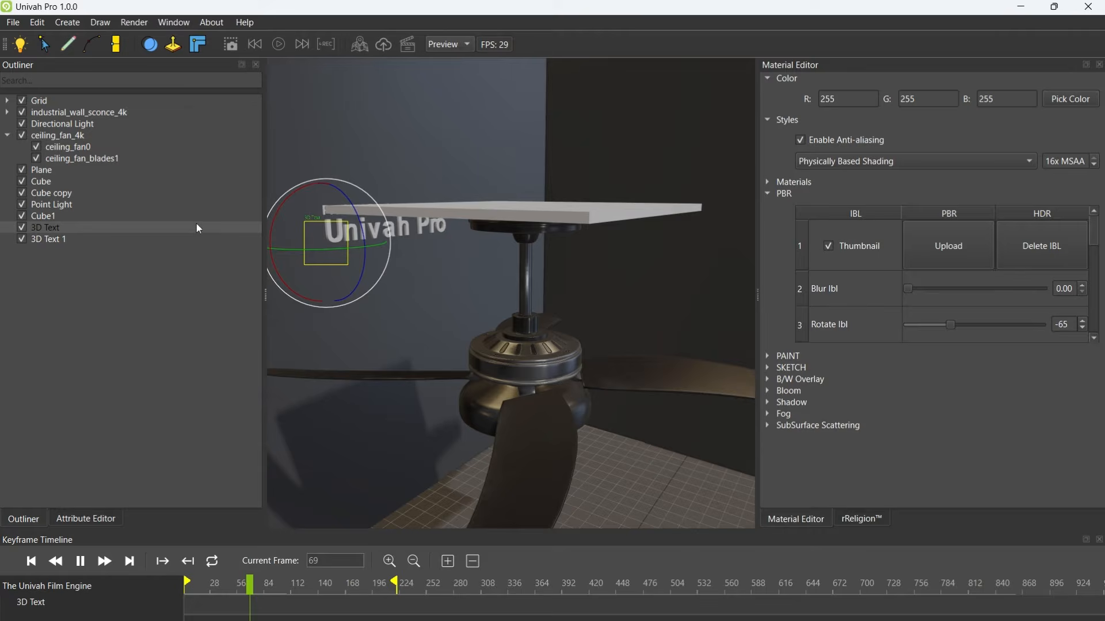
# Run the scene playback and set Rotate Ibl to 90, inspecting how the lighting falls on the spinning fan.
pyautogui.click(280, 44)
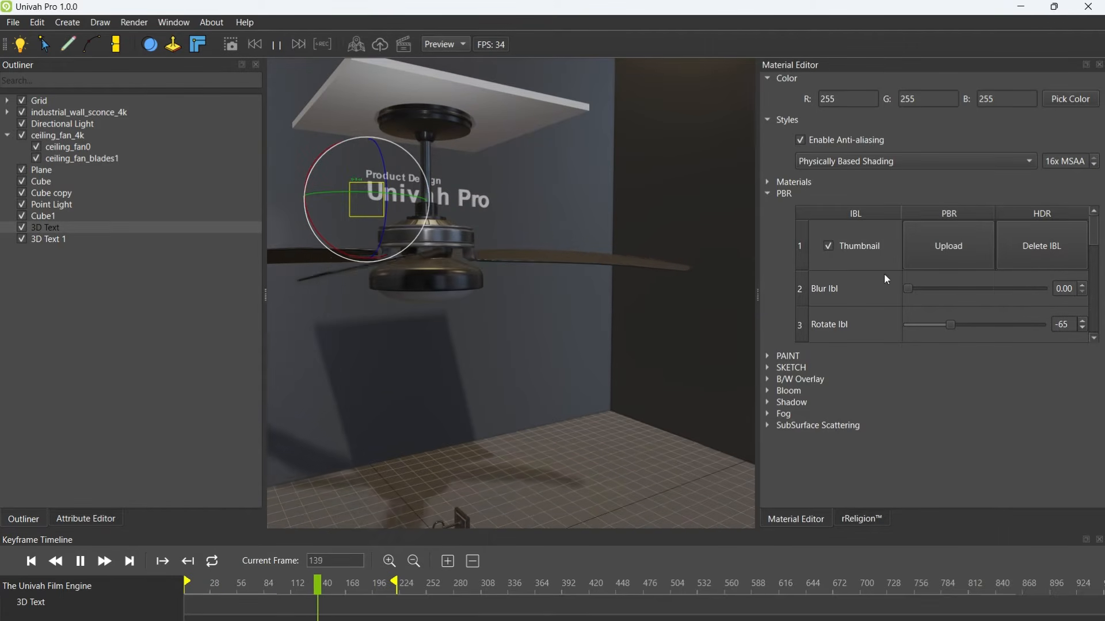
pyautogui.moveTo(949, 325); pyautogui.dragTo(1010, 337)
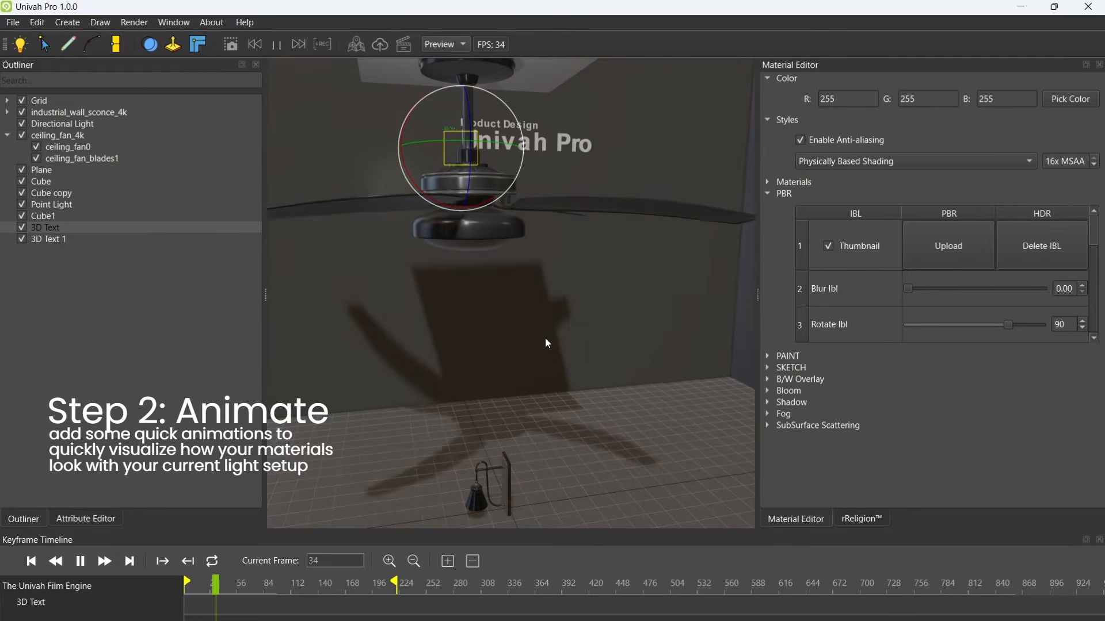
pyautogui.click(681, 154)
pyautogui.moveTo(489, 296); pyautogui.dragTo(561, 337, button='middle')
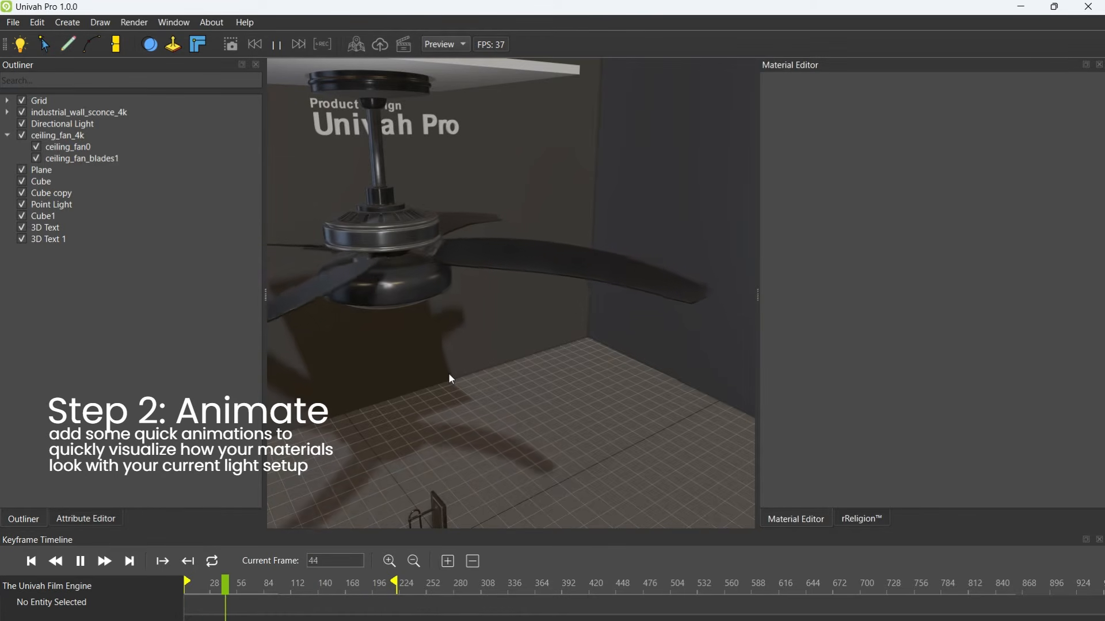
# Hide the two wall objects, Cube copy and Cube, to expose the environment image behind the fan.
pyautogui.click(22, 194)
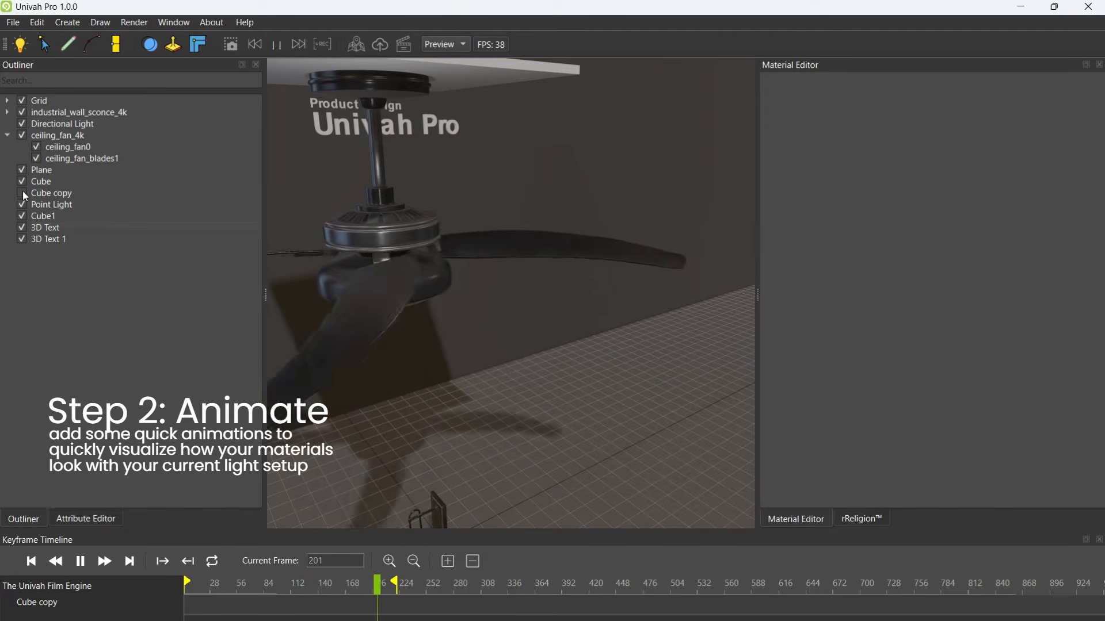
pyautogui.moveTo(531, 295); pyautogui.dragTo(551, 261, button='right')
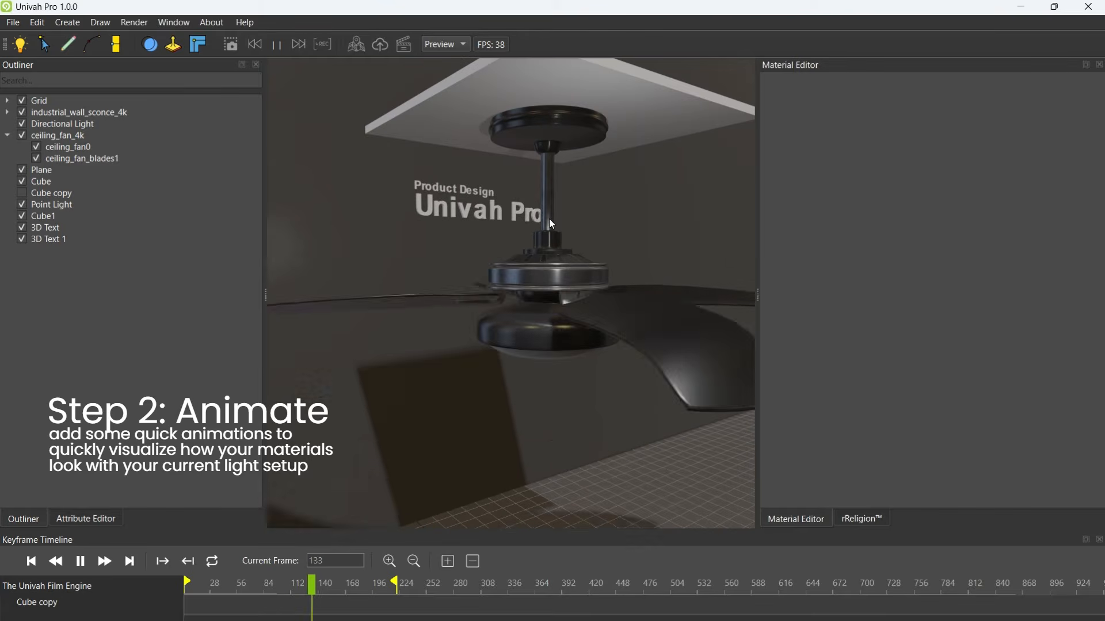
pyautogui.click(22, 181)
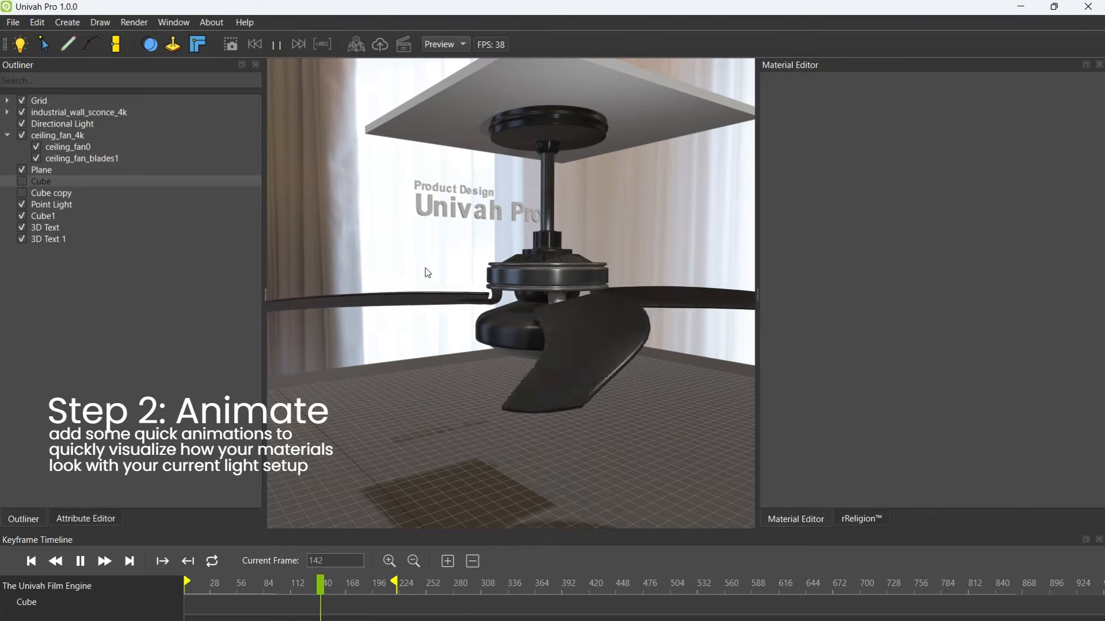
# With the Plane selected, set Blur Ibl to 0.65 and Rotate Ibl to -98.
pyautogui.click(49, 171)
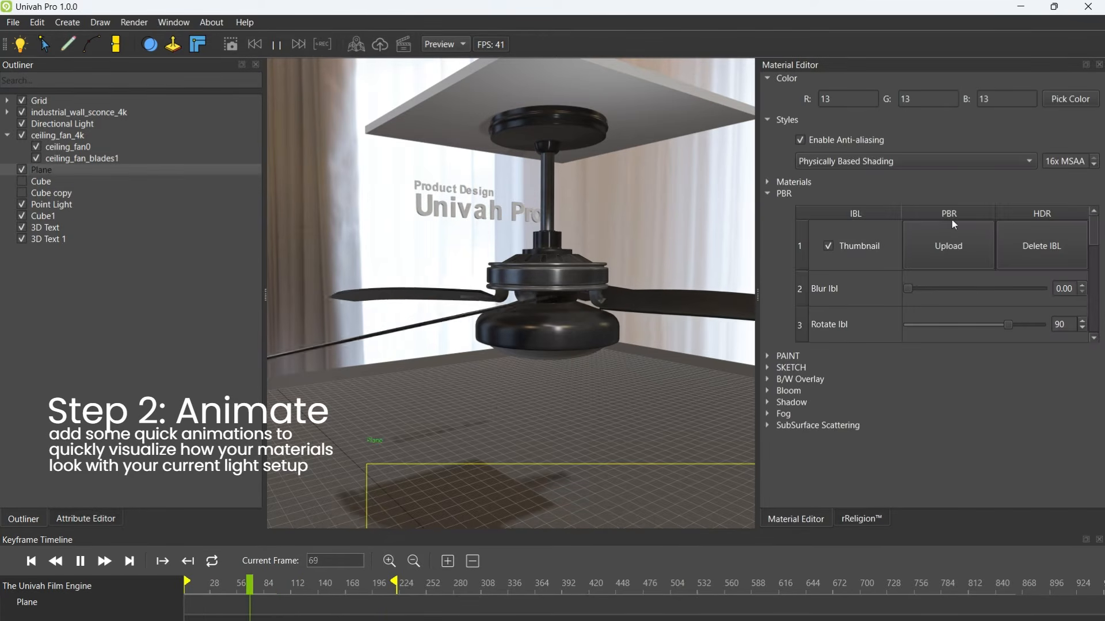
pyautogui.moveTo(1012, 327); pyautogui.dragTo(959, 328)
pyautogui.moveTo(908, 289); pyautogui.dragTo(997, 292)
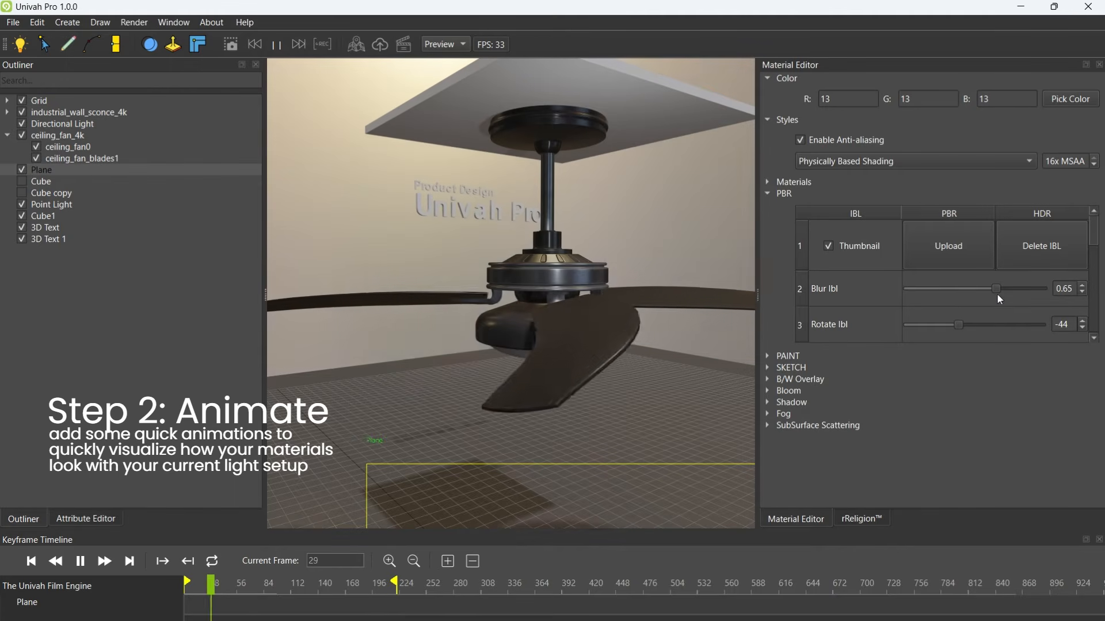
pyautogui.moveTo(958, 324); pyautogui.dragTo(935, 326)
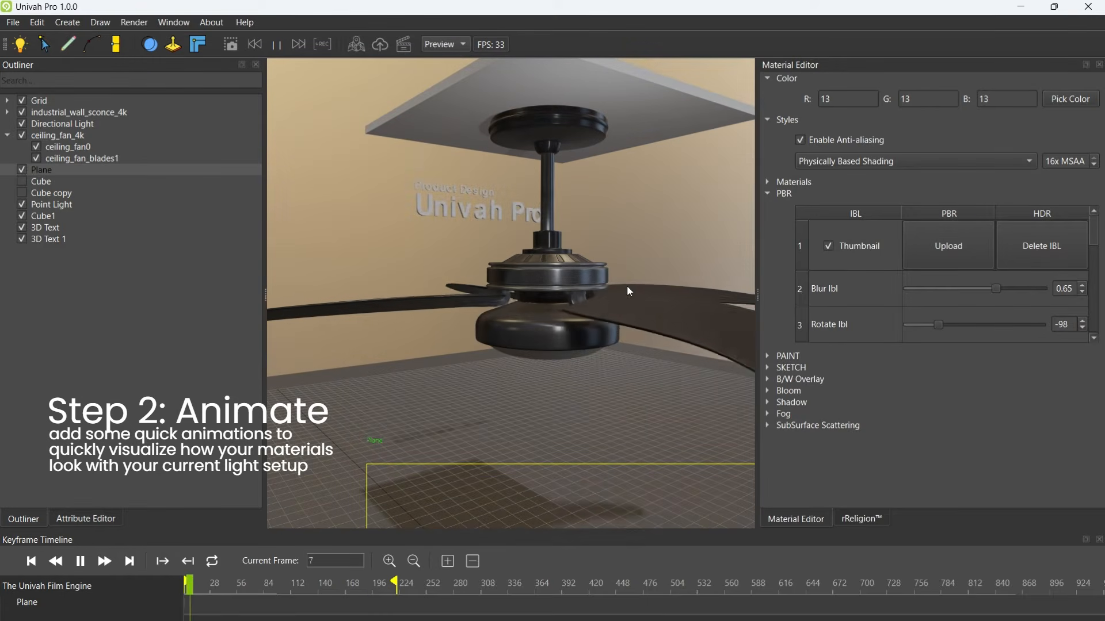
# Make the Cube copy and Cube walls visible again and set Rotate Ibl to 73, checking the fan lighting.
pyautogui.click(23, 195)
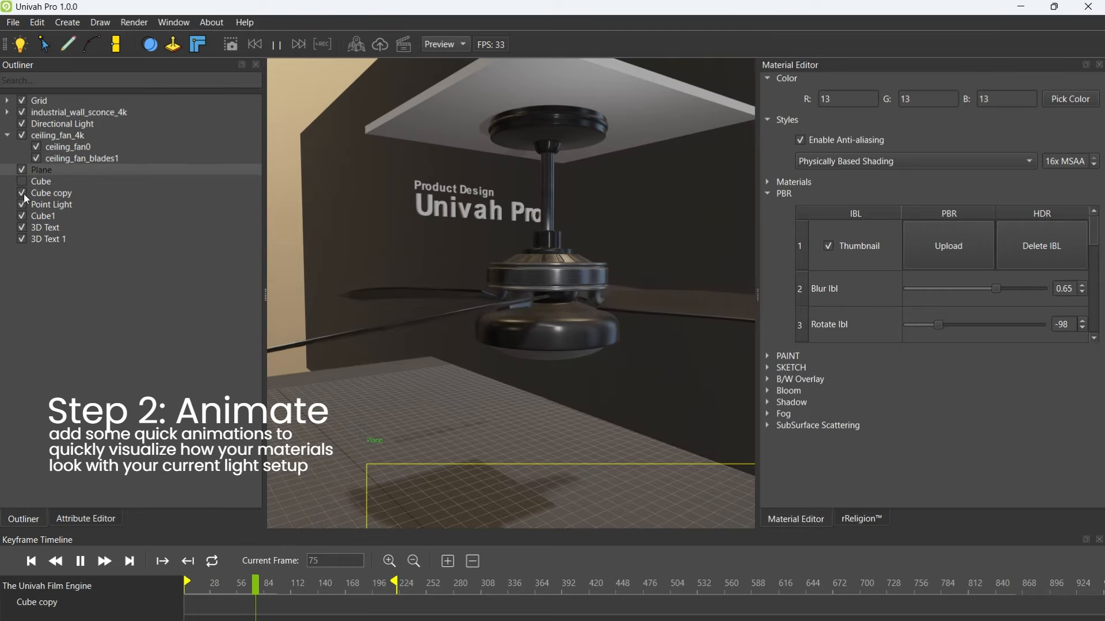
pyautogui.click(21, 182)
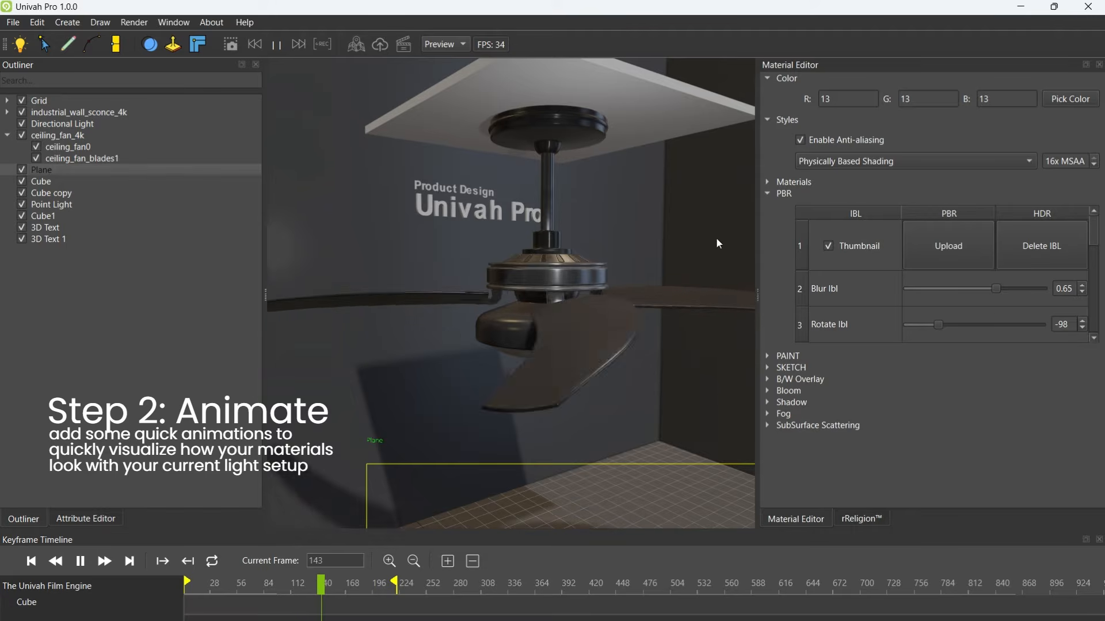
pyautogui.moveTo(939, 325); pyautogui.dragTo(1004, 325)
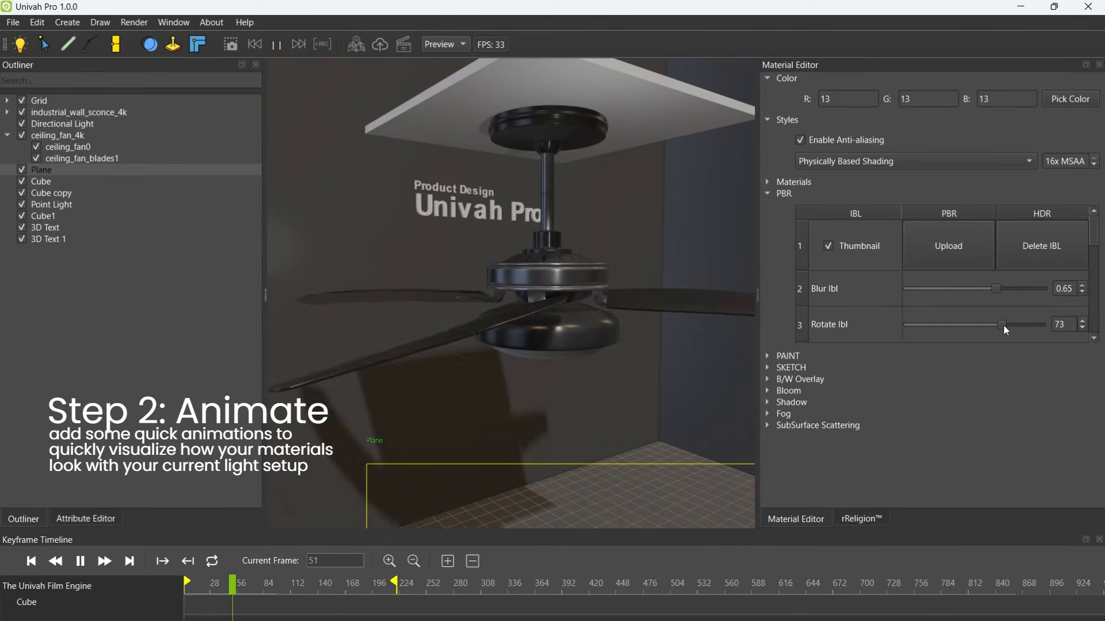
pyautogui.moveTo(682, 271); pyautogui.dragTo(662, 266, button='middle')
pyautogui.moveTo(661, 266); pyautogui.dragTo(614, 339)
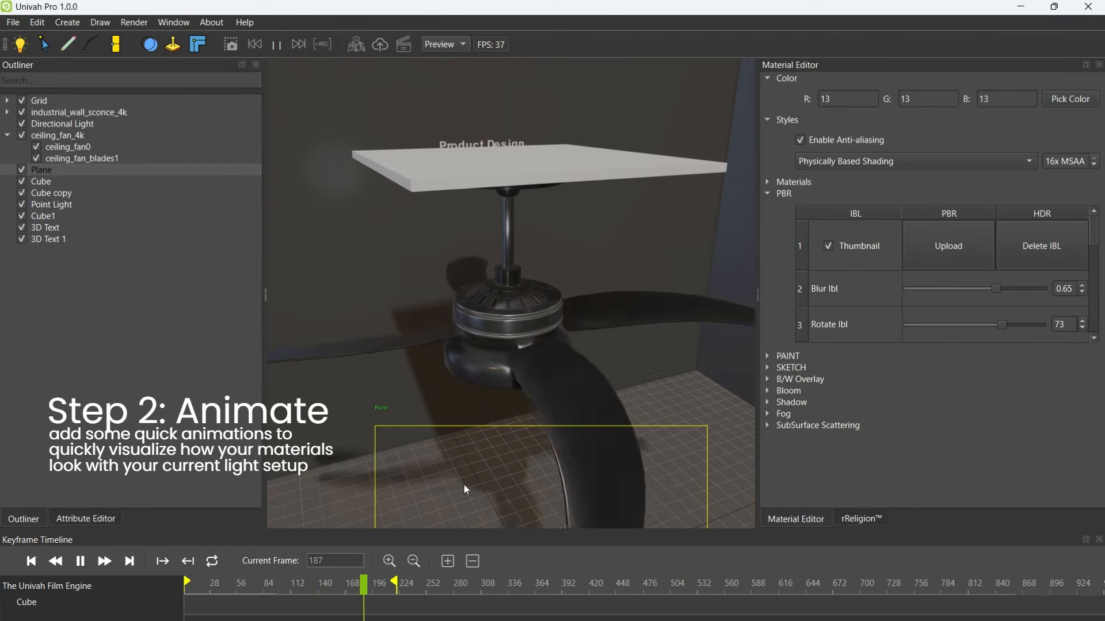
# Frame the fan and the wall text from the front and add a 35mm camera to the scene.
pyautogui.click(80, 155)
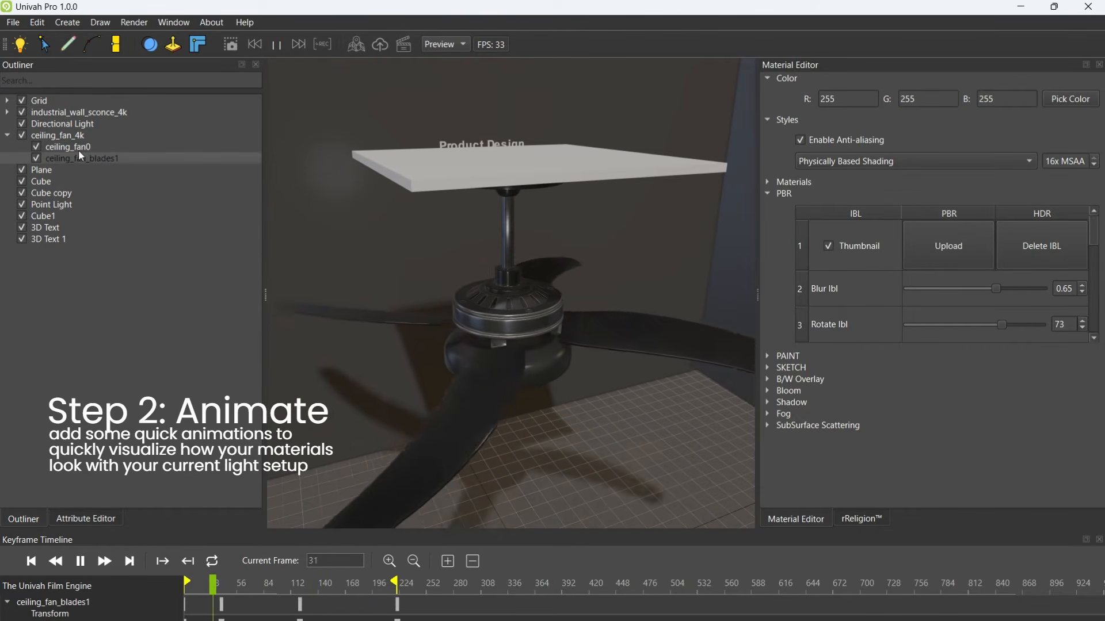
pyautogui.click(76, 148)
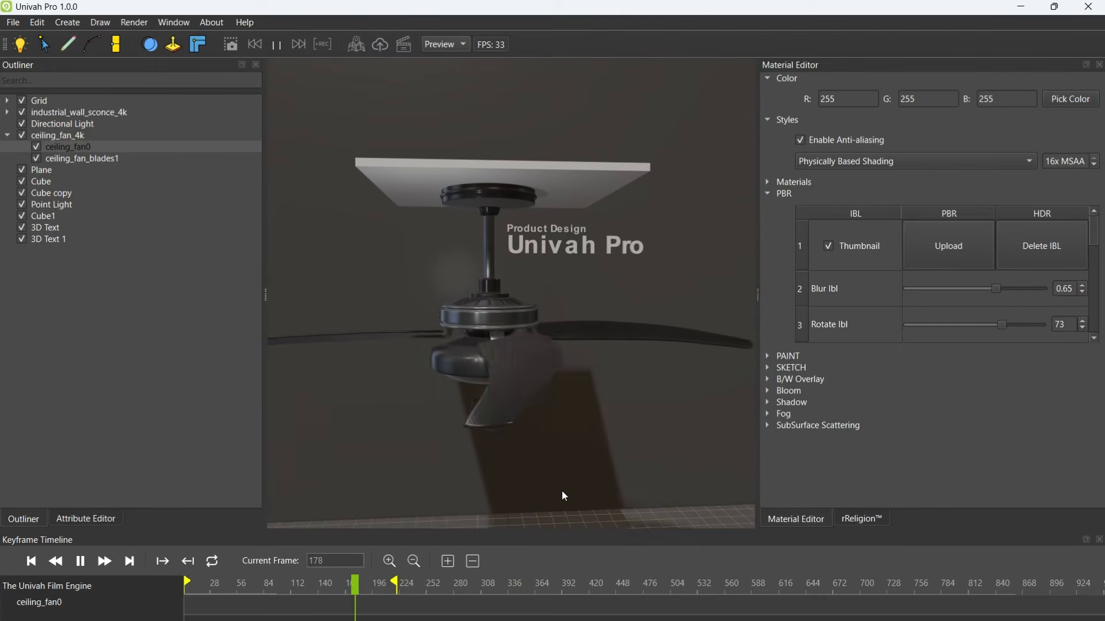
pyautogui.click(67, 23)
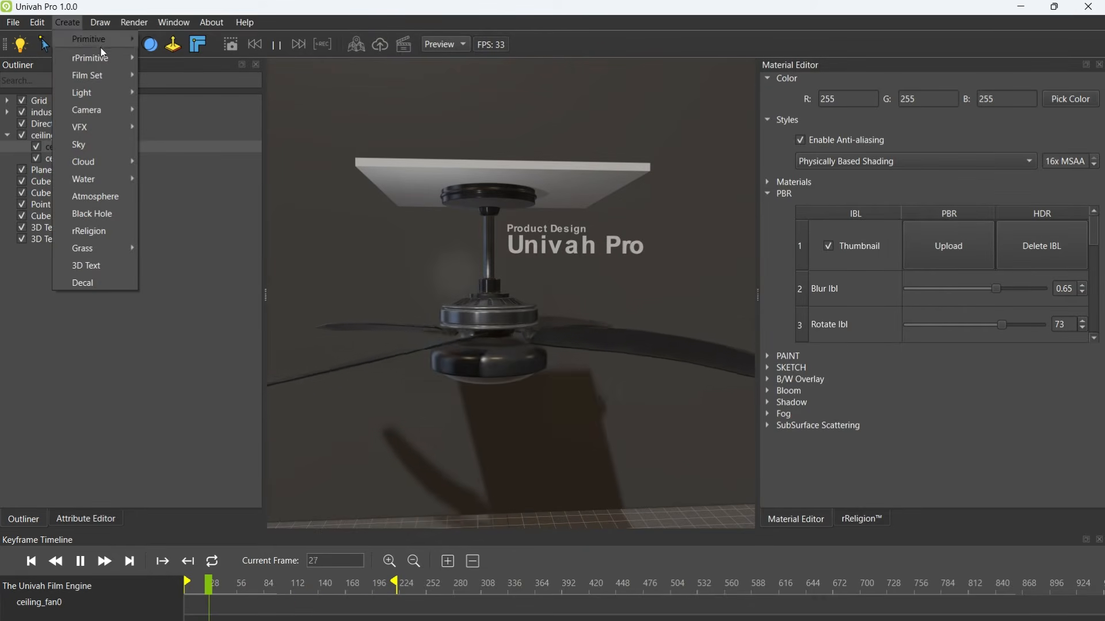
pyautogui.moveTo(115, 108)
pyautogui.click(195, 112)
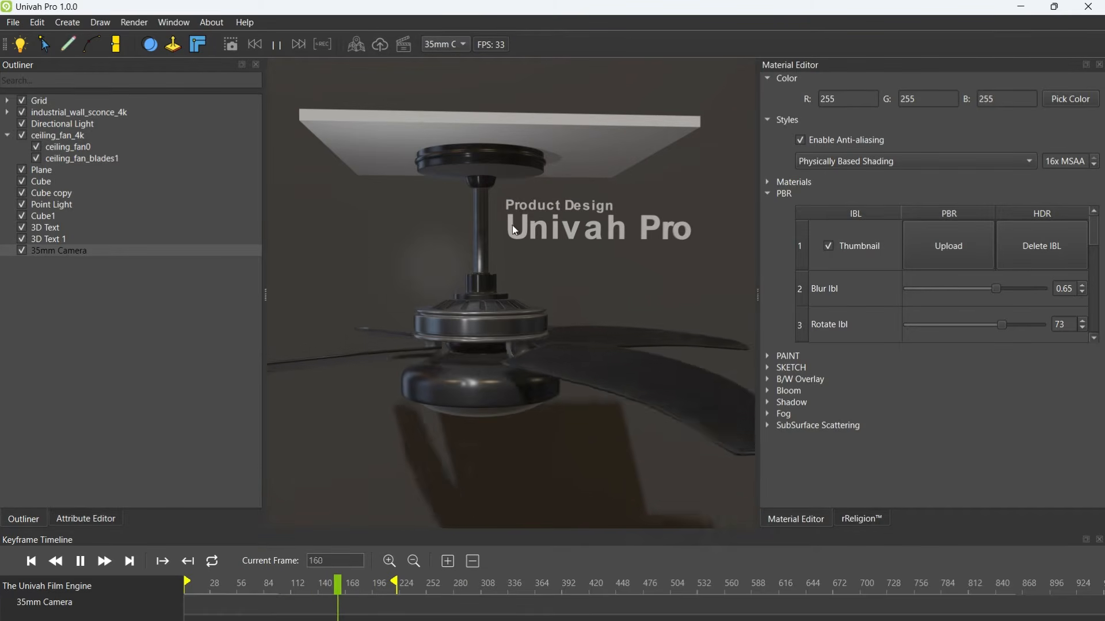
# Show the new camera's film gate and resolution gate, try a 31.35 focal length, and reapply the 35mm preset.
pyautogui.click(85, 518)
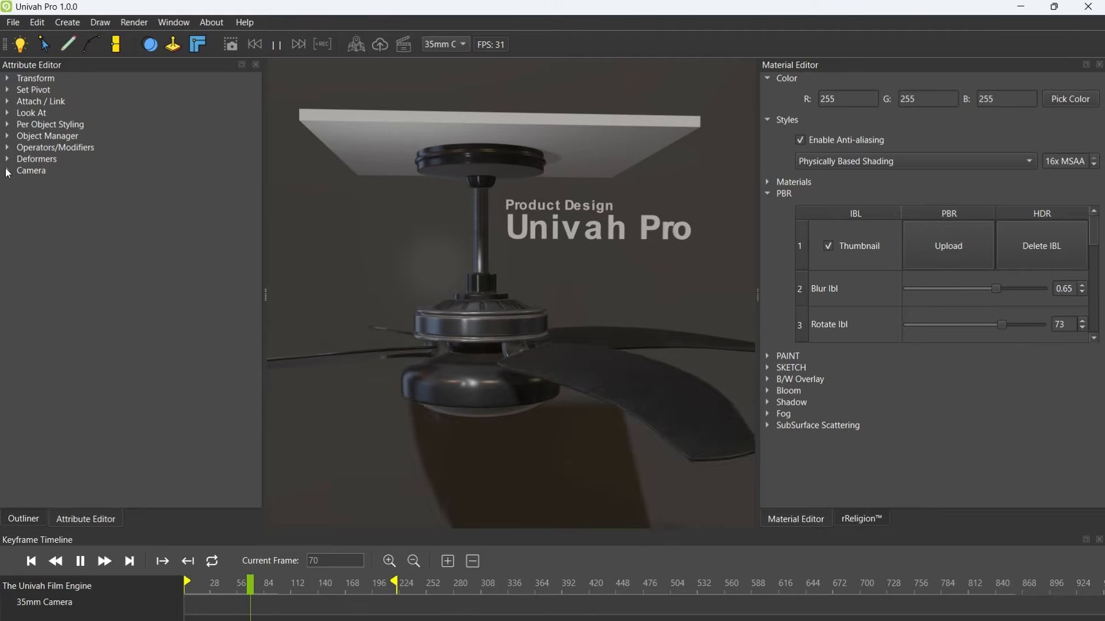
pyautogui.click(23, 171)
pyautogui.click(40, 309)
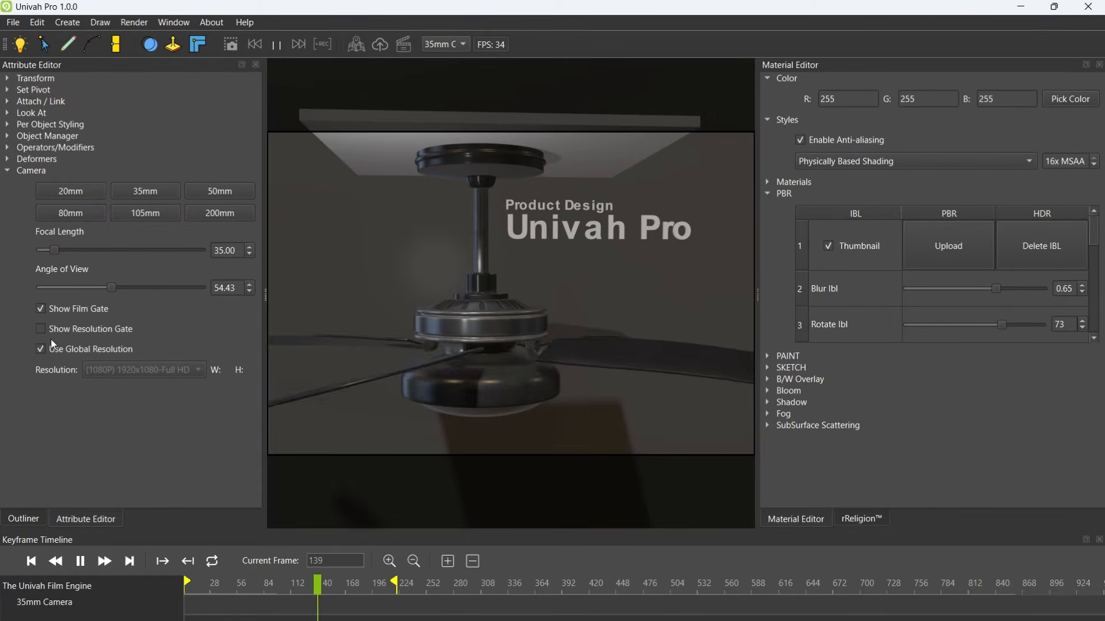
pyautogui.click(41, 329)
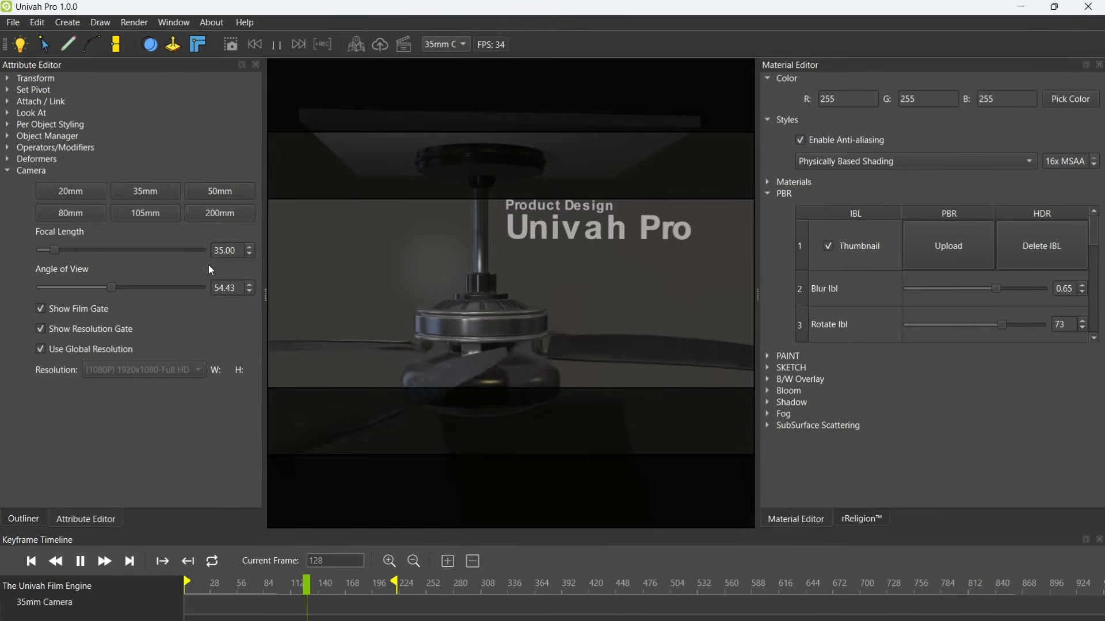
pyautogui.moveTo(58, 249)
pyautogui.mouseDown()
pyautogui.moveTo(106, 253)
pyautogui.moveTo(30, 251)
pyautogui.moveTo(227, 272)
pyautogui.moveTo(50, 256)
pyautogui.mouseUp()
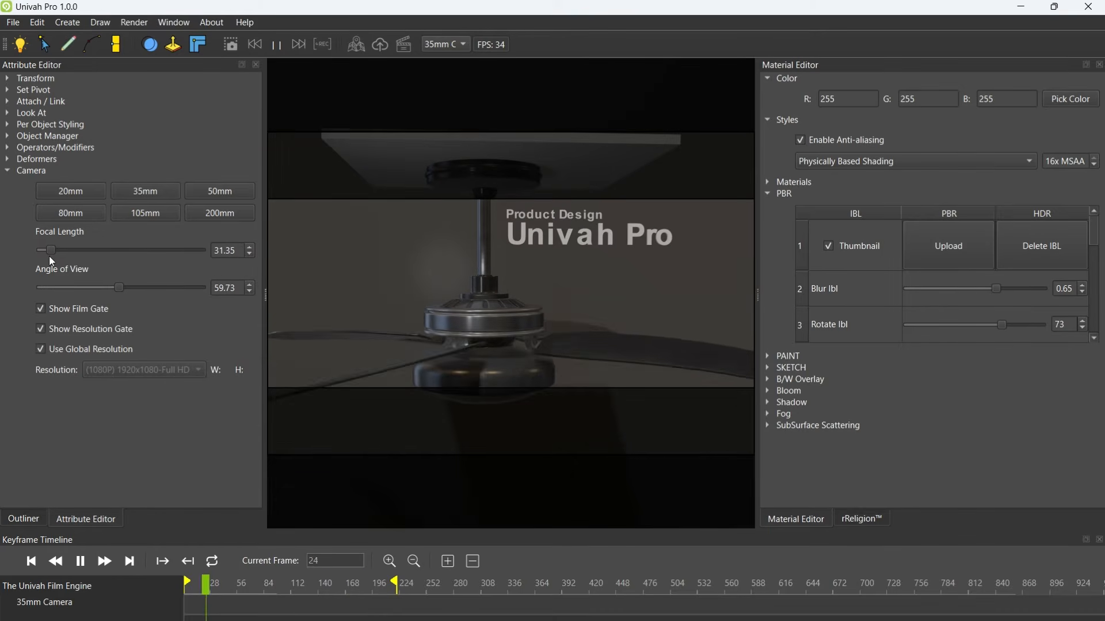
pyautogui.click(133, 199)
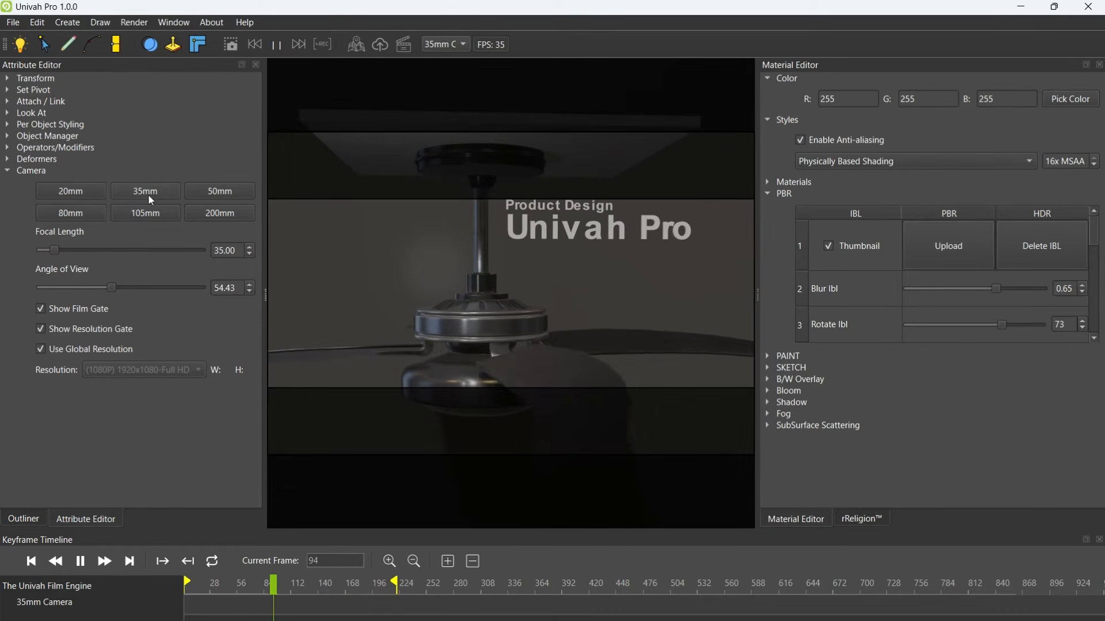
# Switch the viewport to the Preview camera, stop the scene playback, and rewind the timeline to frame 0.
pyautogui.click(454, 45)
pyautogui.click(453, 29)
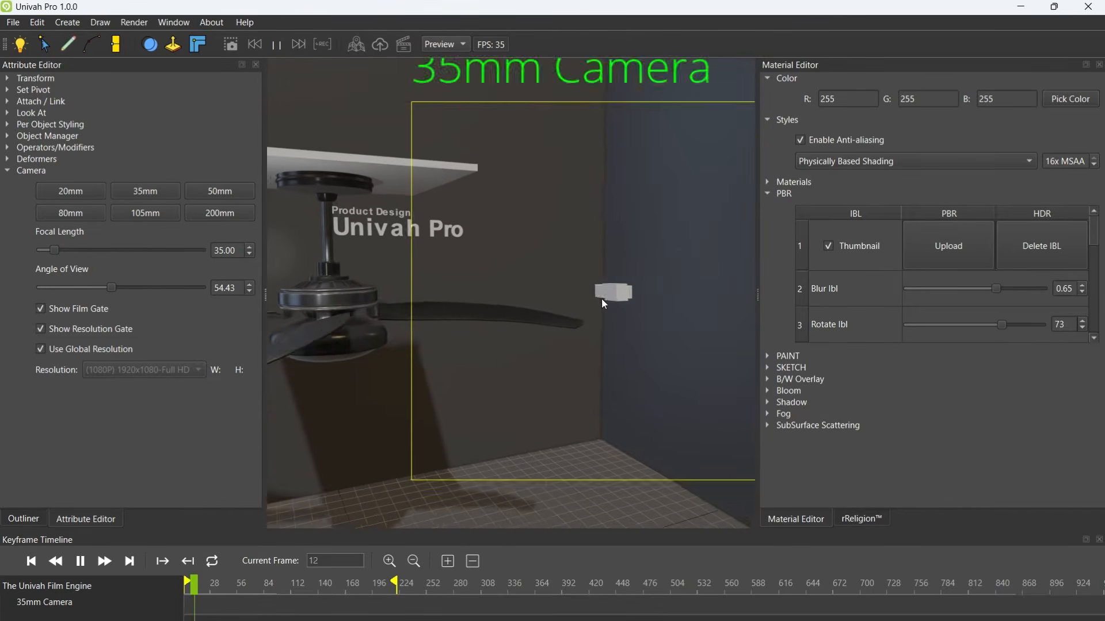
pyautogui.click(273, 44)
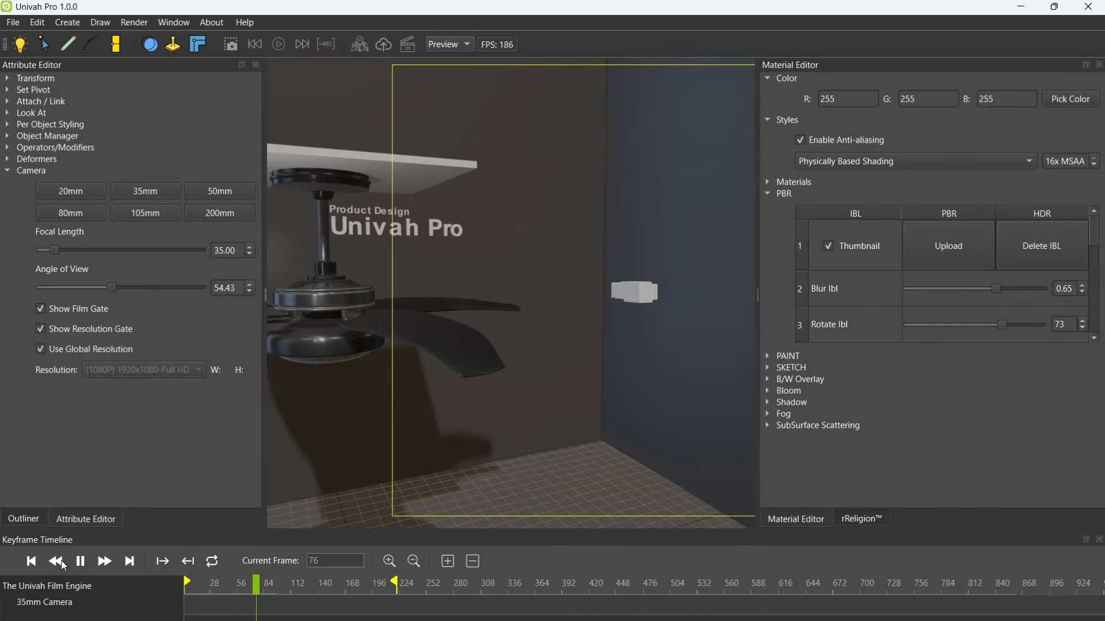
pyautogui.click(34, 562)
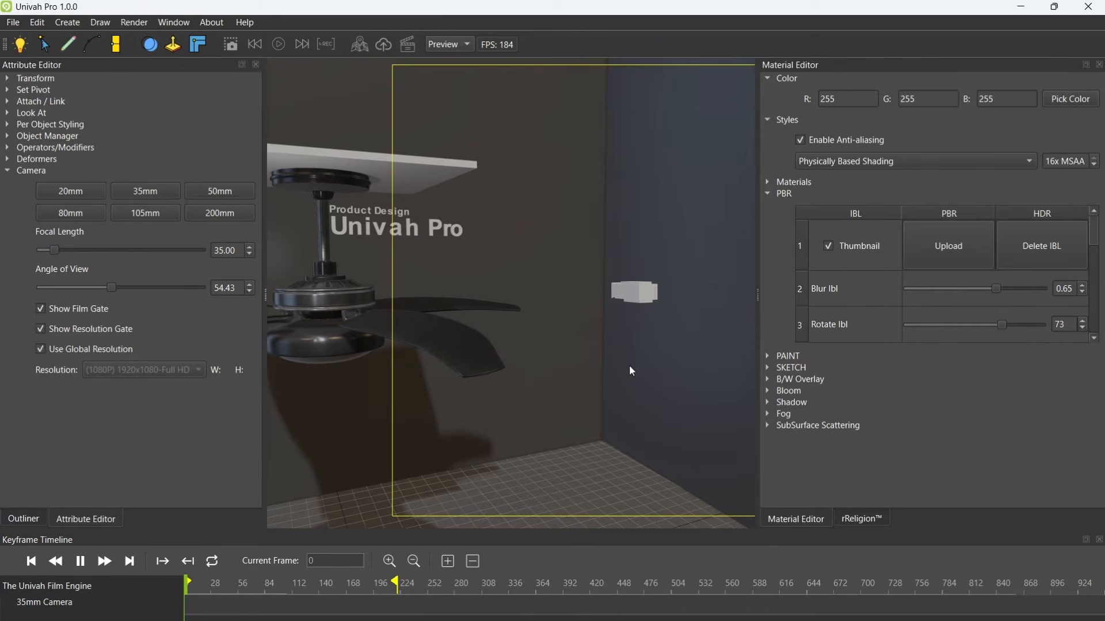
# Set the shading style to Sketch and inspect the outlined fan, camera and room.
pyautogui.scroll(5, 701, 346)
pyautogui.moveTo(629, 365); pyautogui.dragTo(567, 378, button='middle')
pyautogui.scroll(-5, 699, 347)
pyautogui.scroll(2, 695, 347)
pyautogui.scroll(4, 697, 349)
pyautogui.scroll(-5, 664, 345)
pyautogui.click(851, 164)
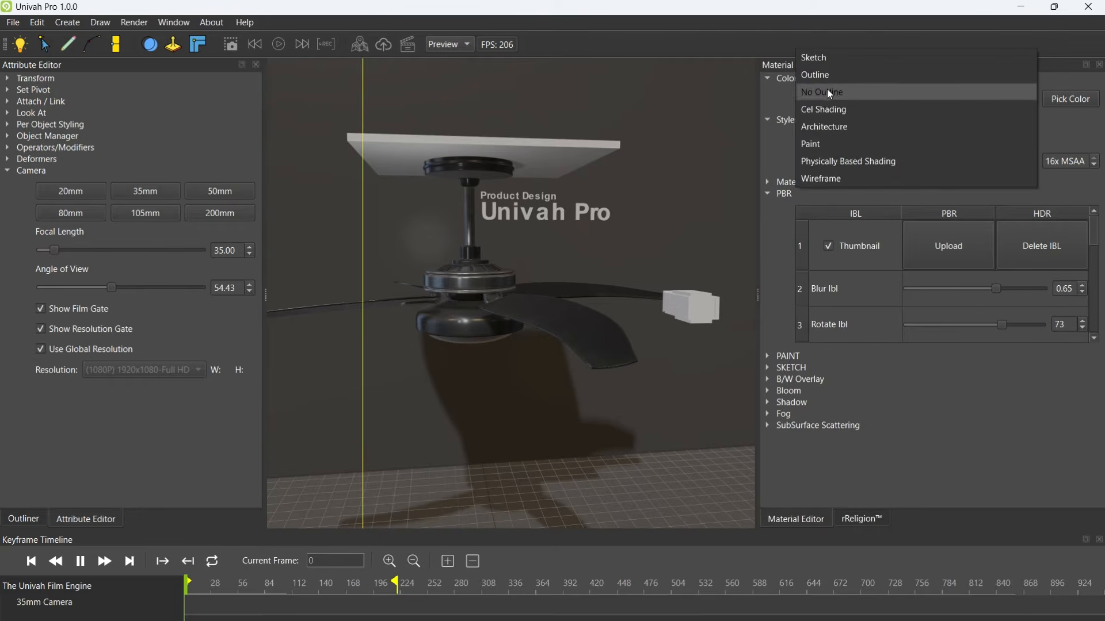
pyautogui.click(823, 61)
pyautogui.moveTo(557, 359); pyautogui.dragTo(575, 431, button='middle')
pyautogui.scroll(3, 661, 354)
pyautogui.scroll(-3, 573, 363)
pyautogui.scroll(-2, 575, 436)
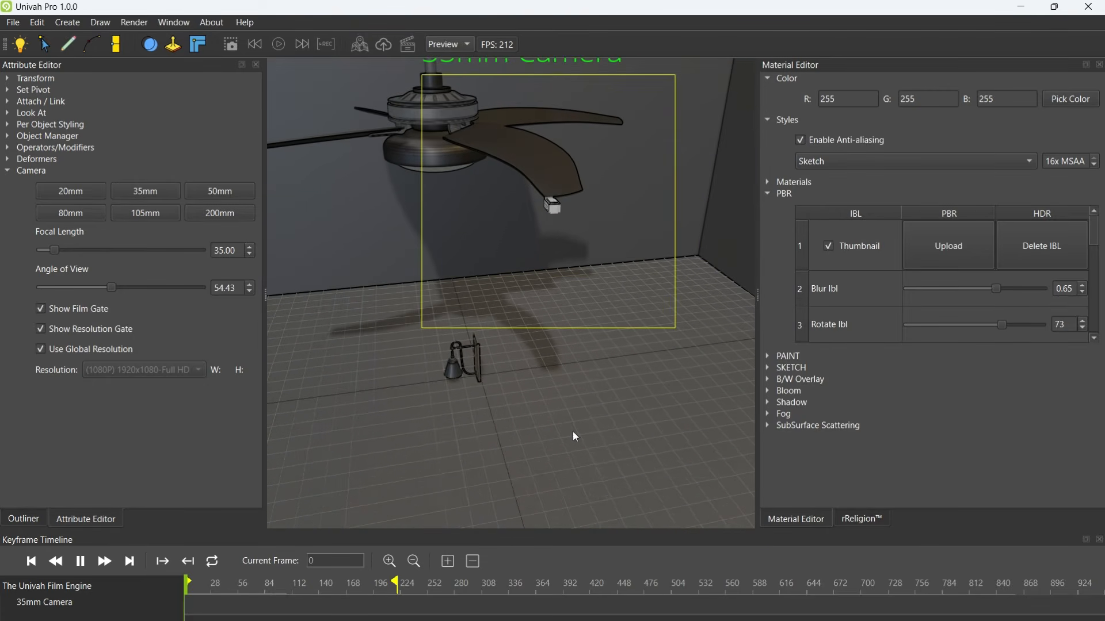
# Animate the 35mm camera with transform keyframes at frames 0 and 212, moving it to a new position for the second.
pyautogui.click(448, 561)
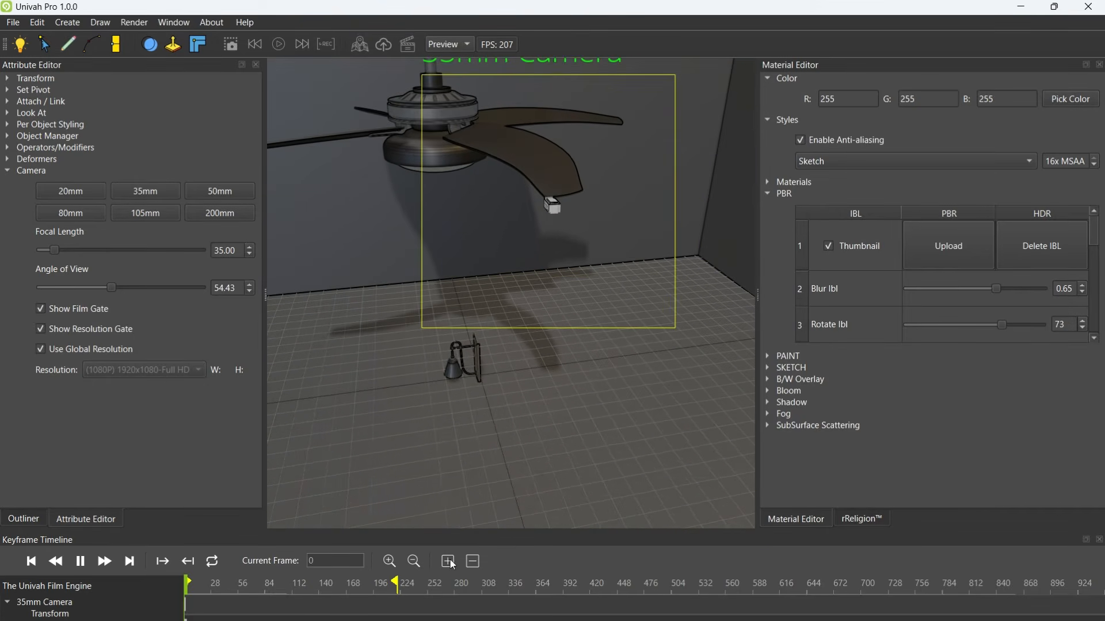
pyautogui.click(392, 597)
pyautogui.moveTo(549, 273); pyautogui.dragTo(524, 317, button='middle')
pyautogui.press('w')
pyautogui.moveTo(564, 366); pyautogui.dragTo(394, 245)
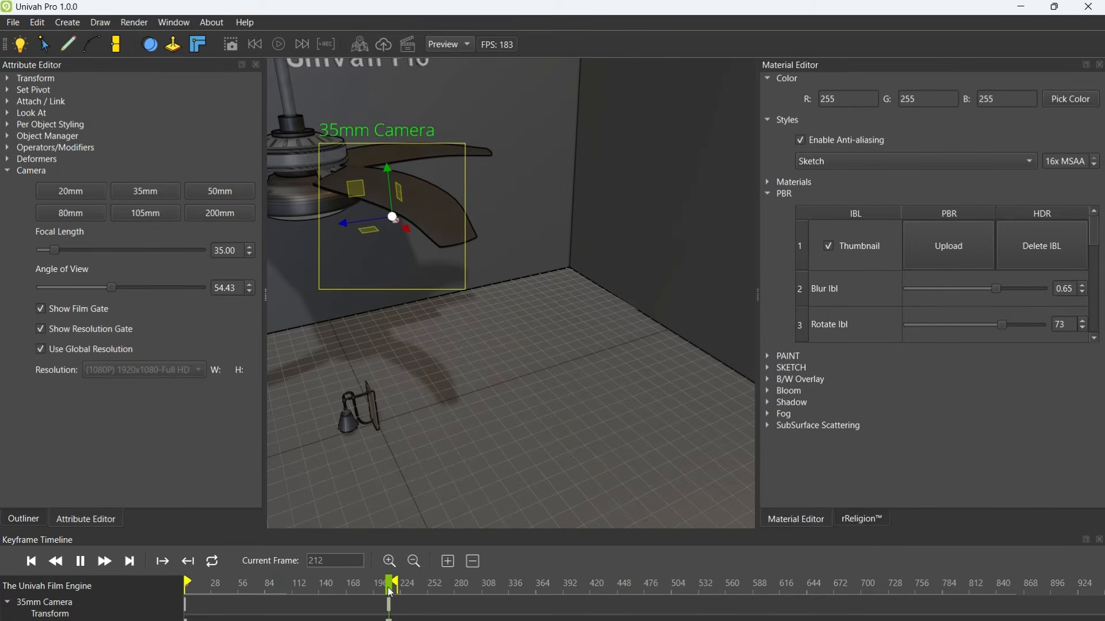
# Scrub the timeline back to frame 33 and play the scene through the 35mm Camera view.
pyautogui.click(308, 584)
pyautogui.moveTo(269, 593); pyautogui.dragTo(216, 592)
pyautogui.click(443, 44)
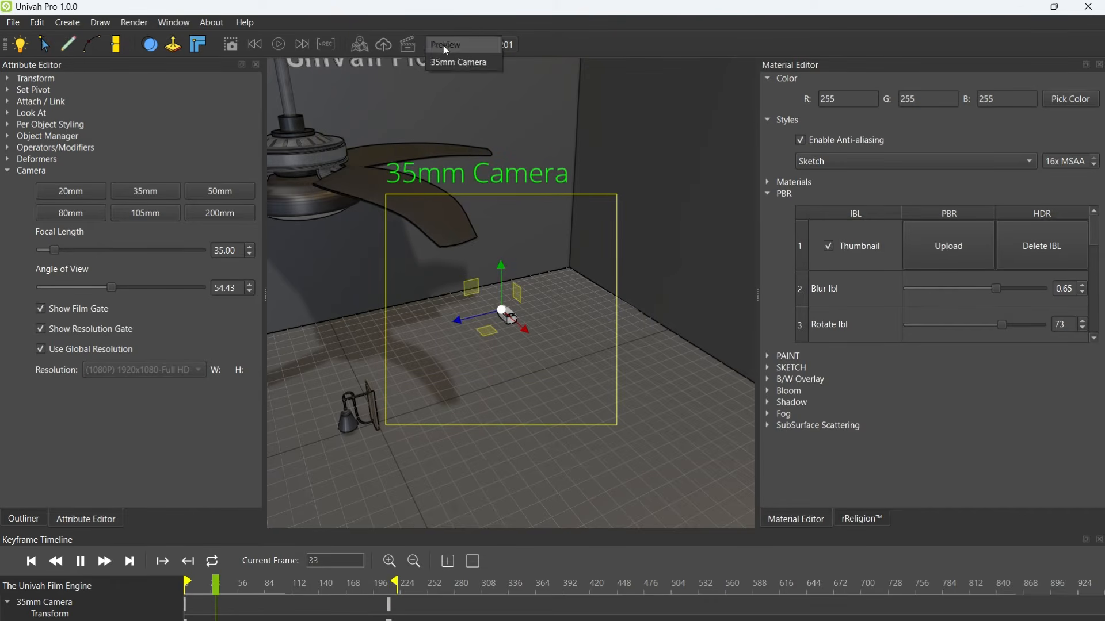
pyautogui.click(440, 58)
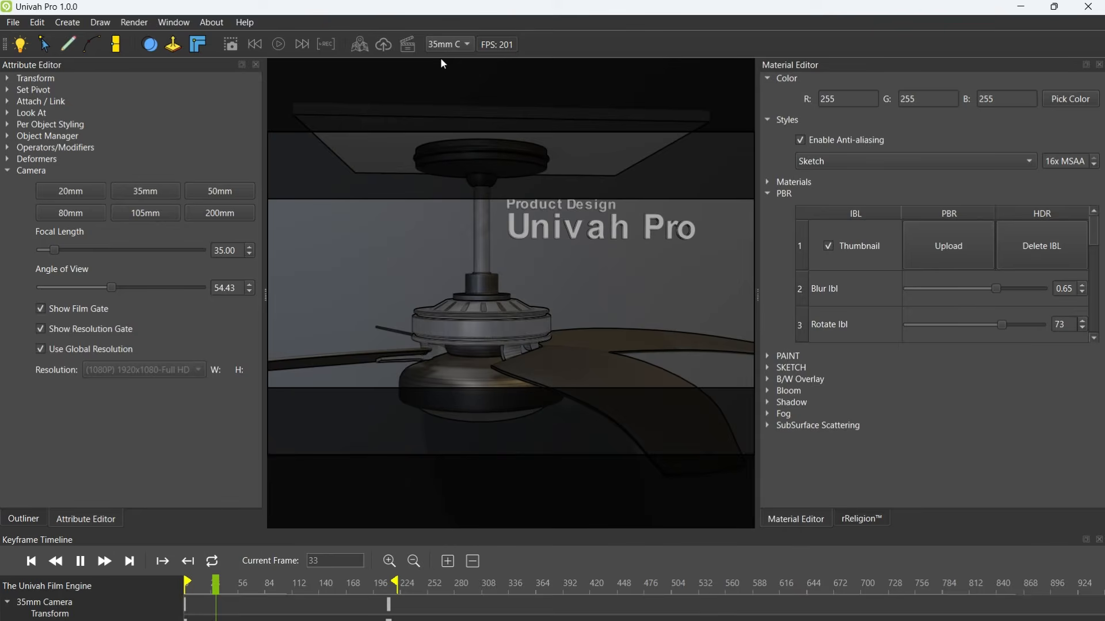
pyautogui.click(279, 44)
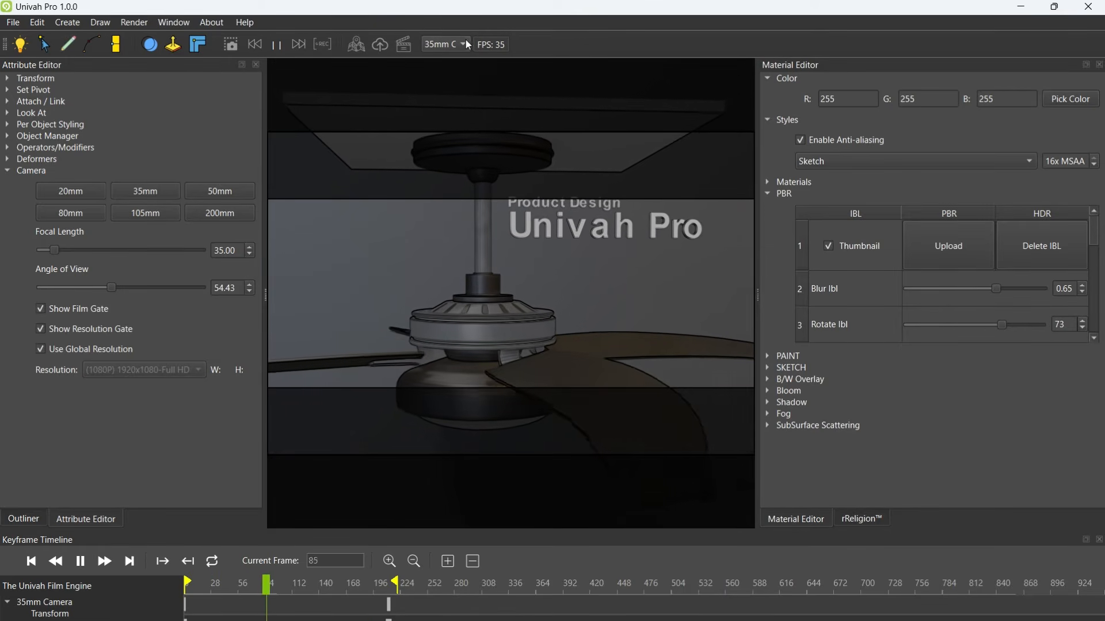
# Preview the camera shot in the Physically Based Shading, Wireframe, Paint and Architecture styles, and return to Sketch.
pyautogui.click(867, 161)
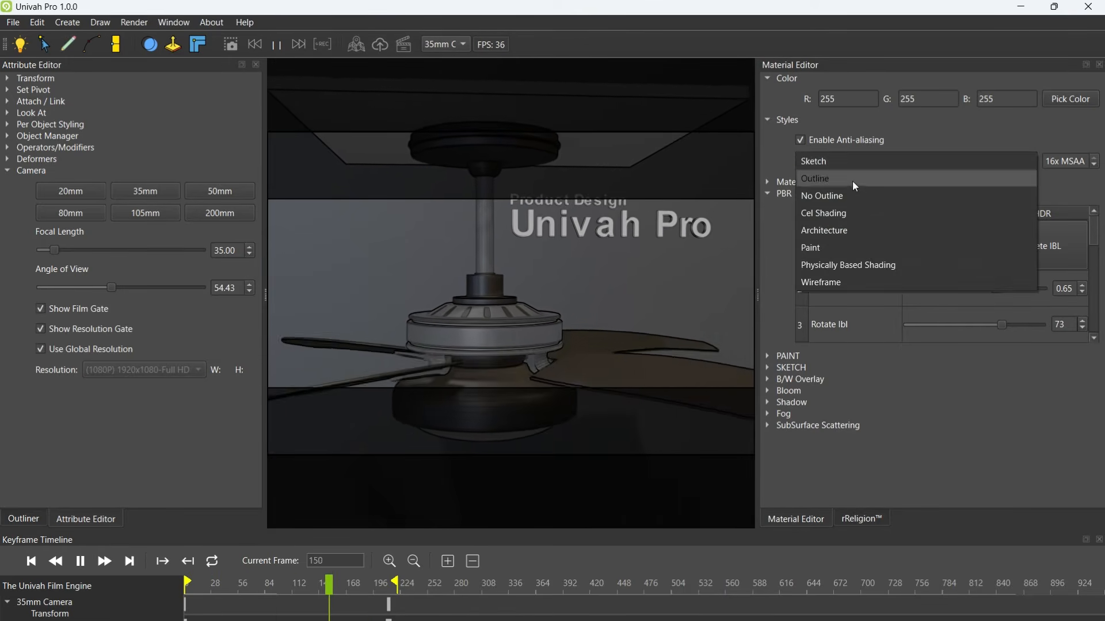
pyautogui.click(842, 265)
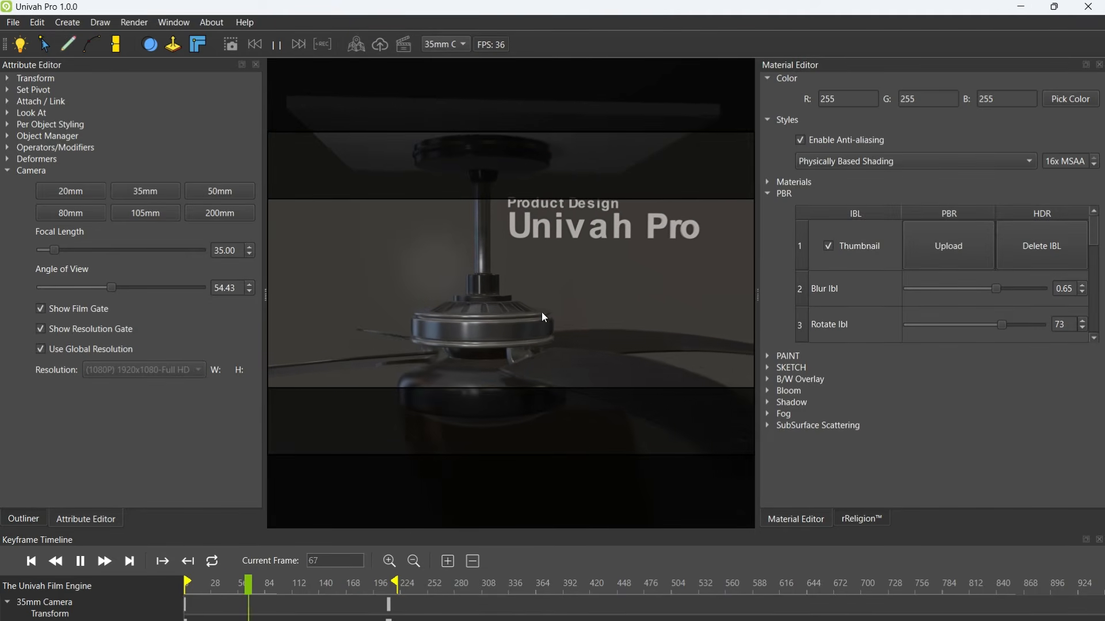
pyautogui.click(814, 163)
pyautogui.click(819, 172)
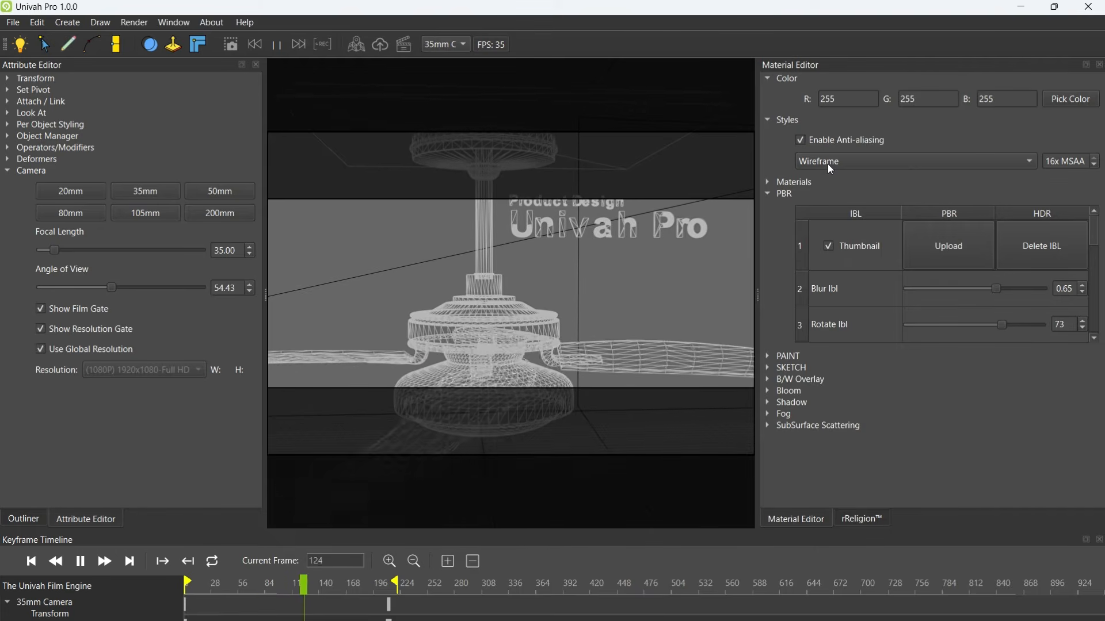
pyautogui.click(828, 164)
pyautogui.click(825, 150)
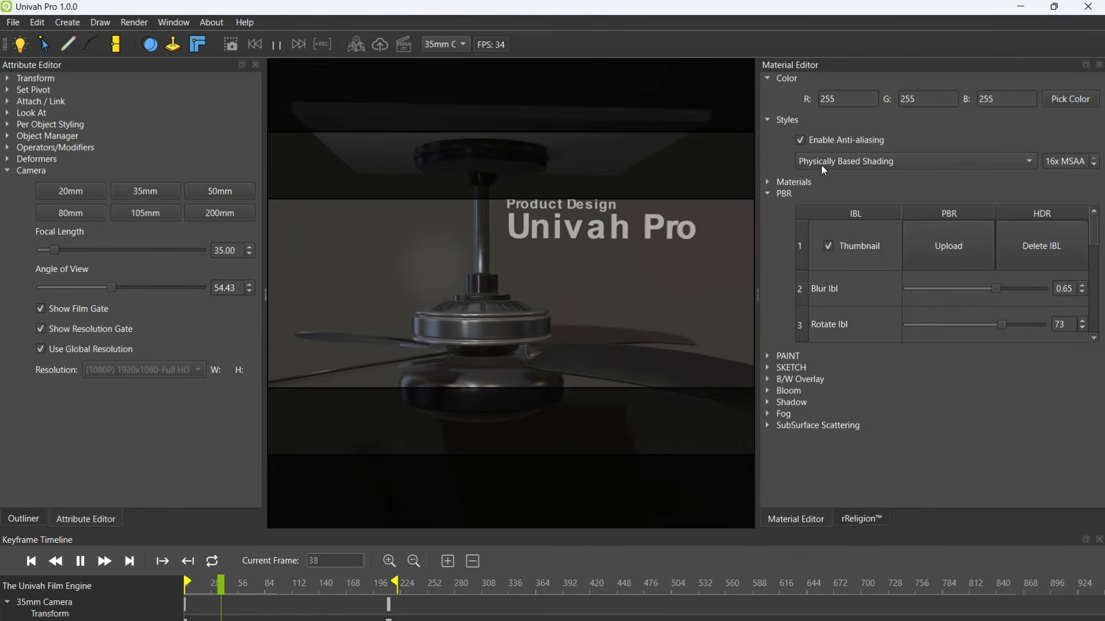
pyautogui.click(821, 164)
pyautogui.click(822, 147)
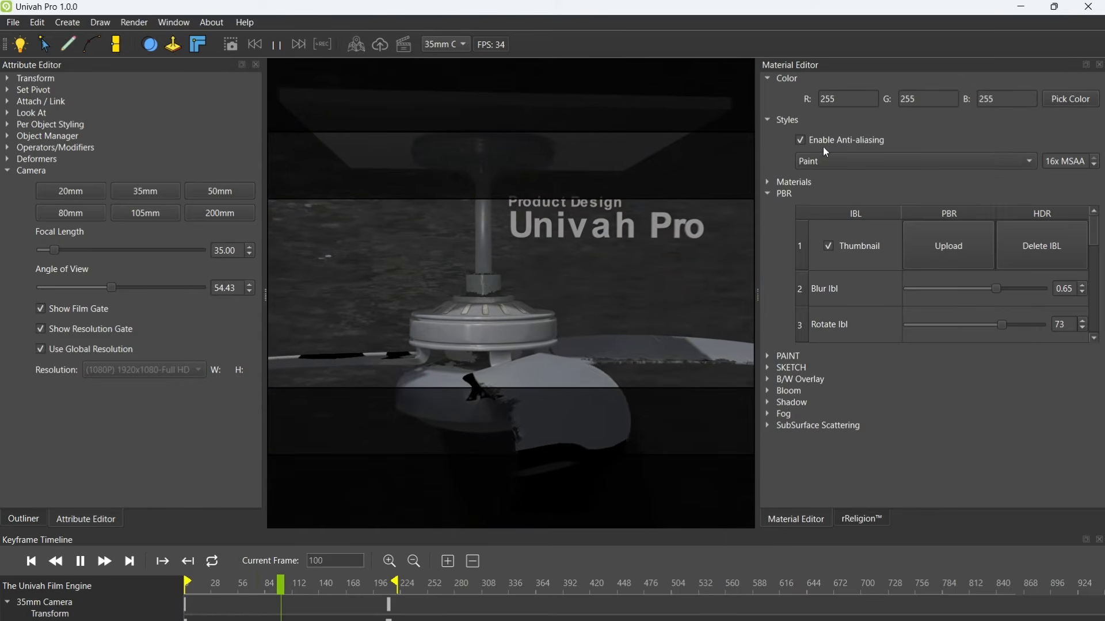
pyautogui.click(821, 165)
pyautogui.click(821, 145)
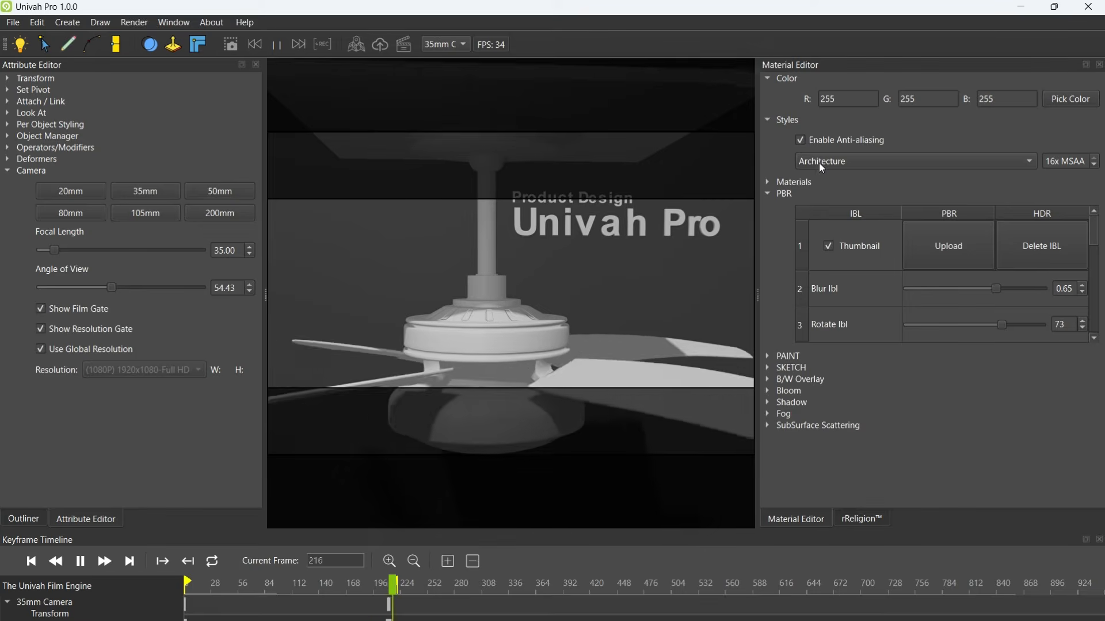
pyautogui.click(827, 162)
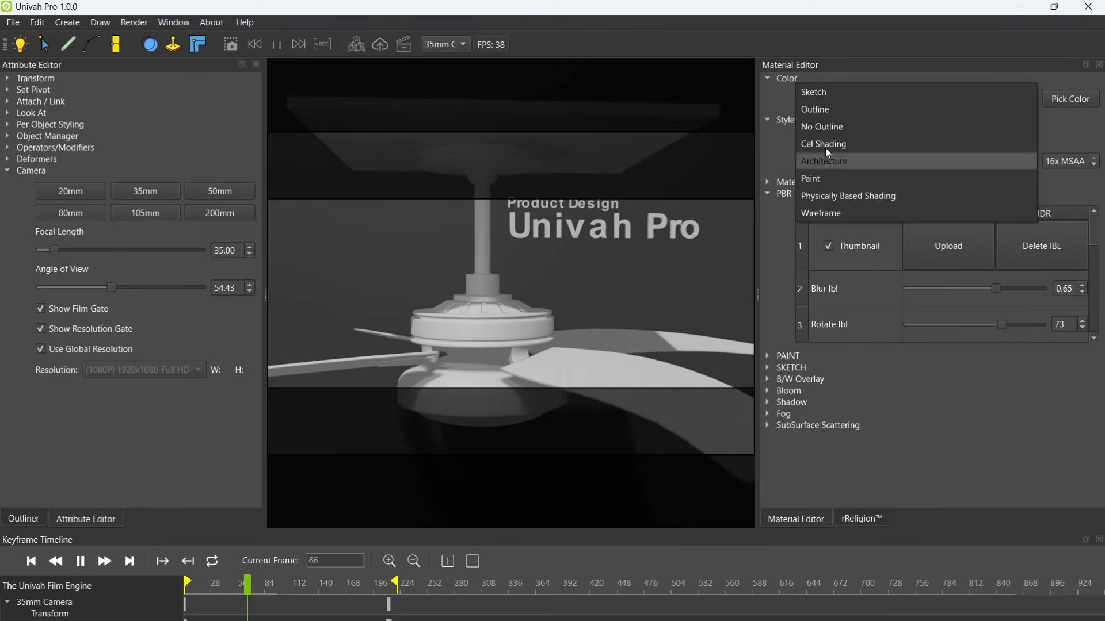
pyautogui.click(814, 97)
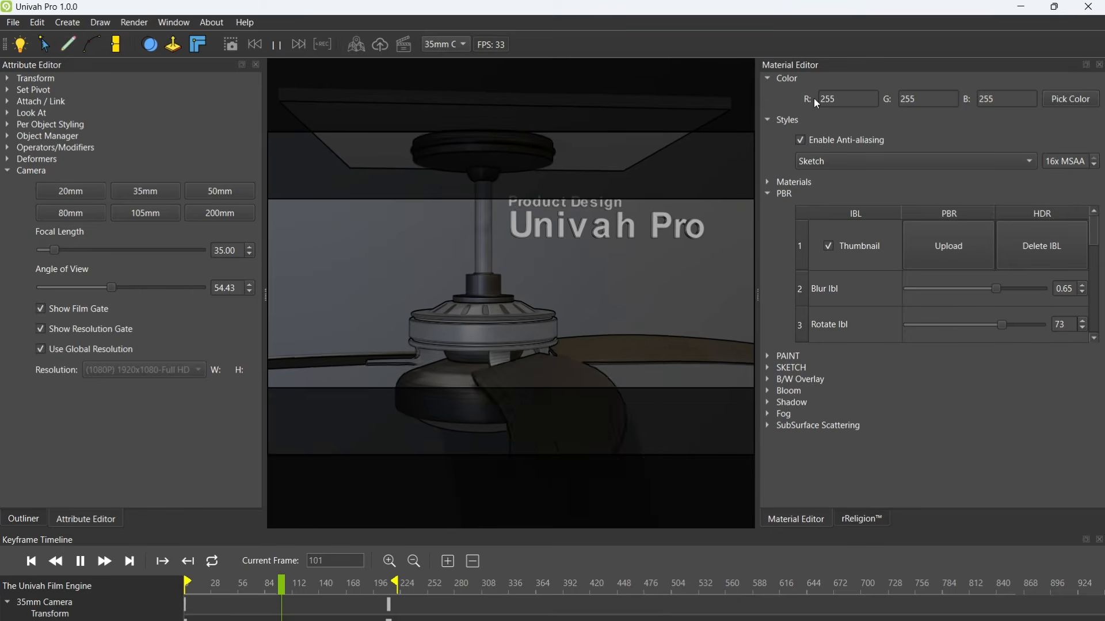
# Set the Sketch style's ambient to 0.17 and exposure to 2.3.
pyautogui.click(774, 366)
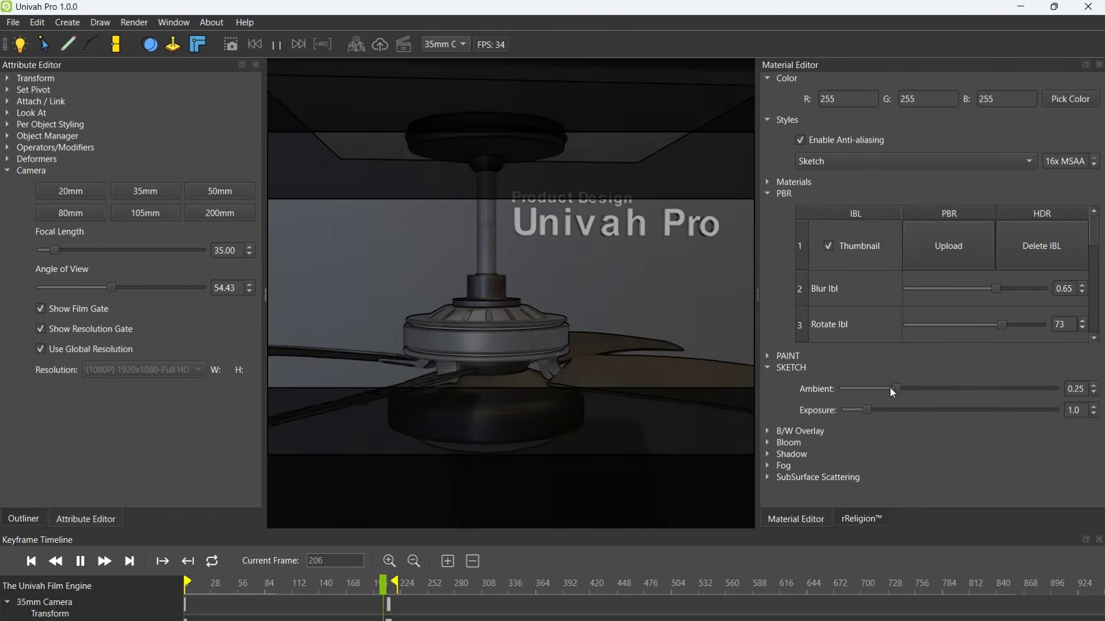
pyautogui.moveTo(891, 389)
pyautogui.mouseDown()
pyautogui.moveTo(854, 389)
pyautogui.moveTo(990, 390)
pyautogui.moveTo(963, 389)
pyautogui.mouseUp()
pyautogui.moveTo(867, 410)
pyautogui.mouseDown()
pyautogui.moveTo(979, 406)
pyautogui.moveTo(833, 400)
pyautogui.moveTo(897, 406)
pyautogui.mouseUp()
pyautogui.moveTo(966, 388); pyautogui.dragTo(883, 384)
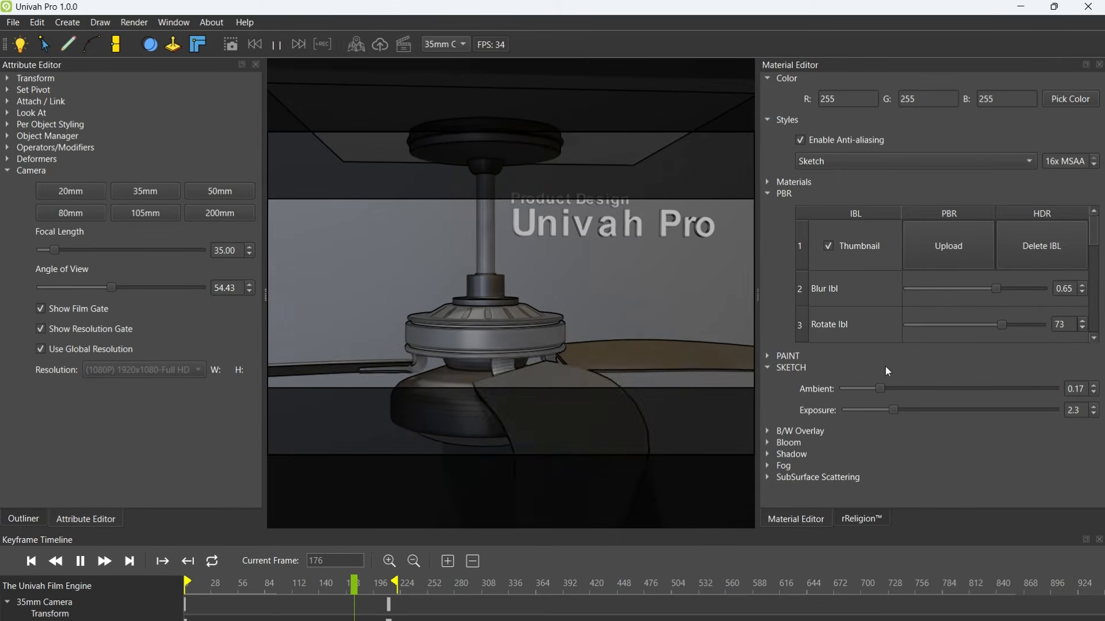
# Change the style to Outline and on to Architecture, and enable the Architectural B/W Overlay.
pyautogui.click(820, 161)
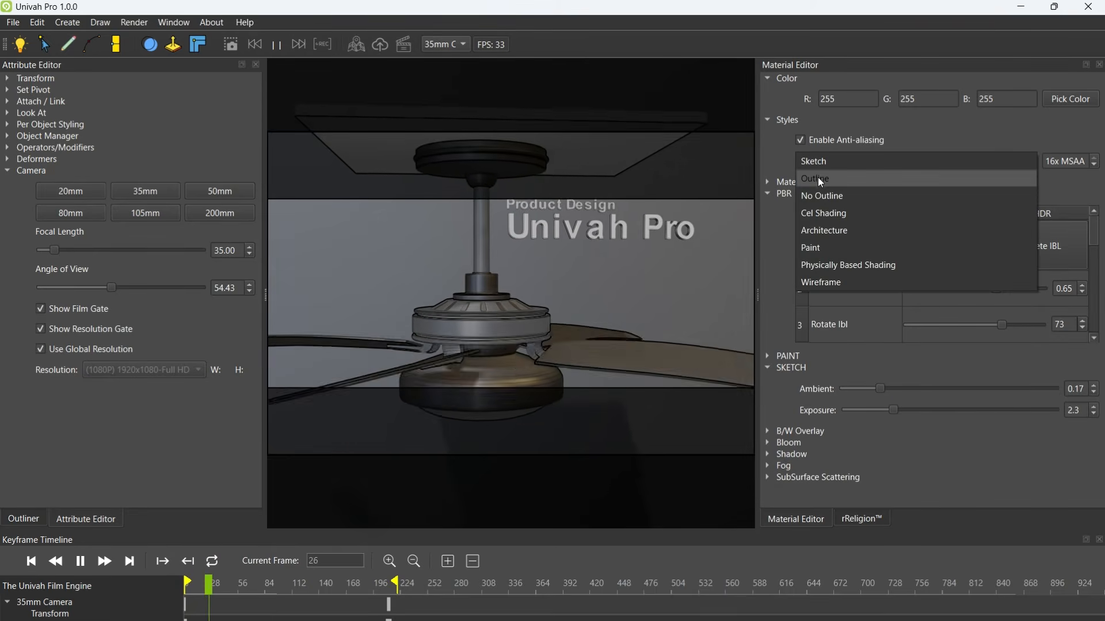
pyautogui.click(819, 178)
pyautogui.click(772, 369)
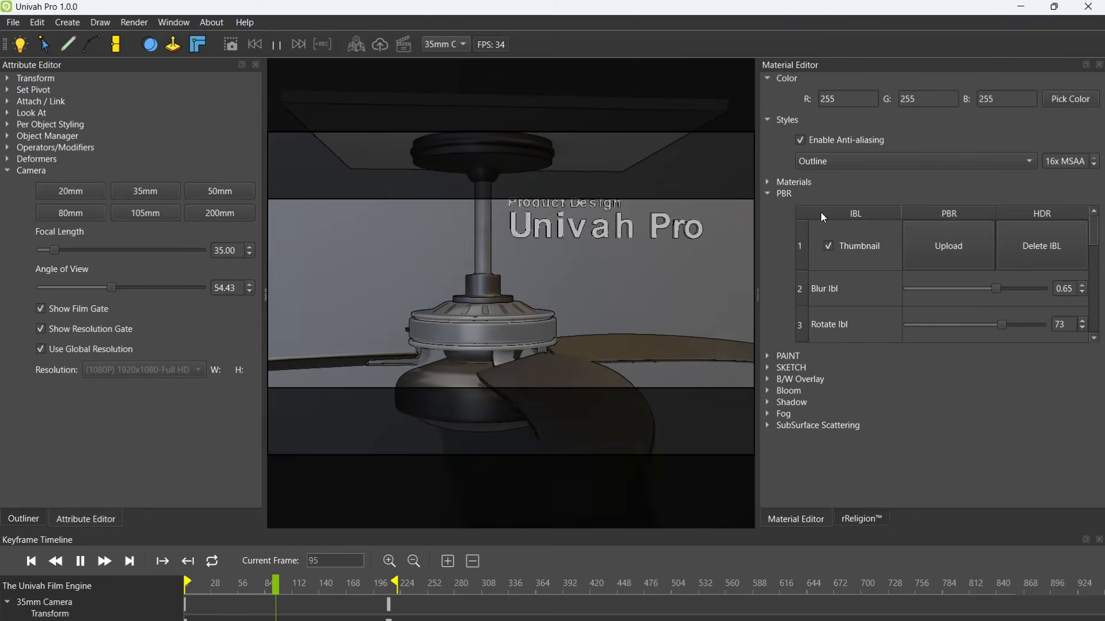
pyautogui.click(826, 162)
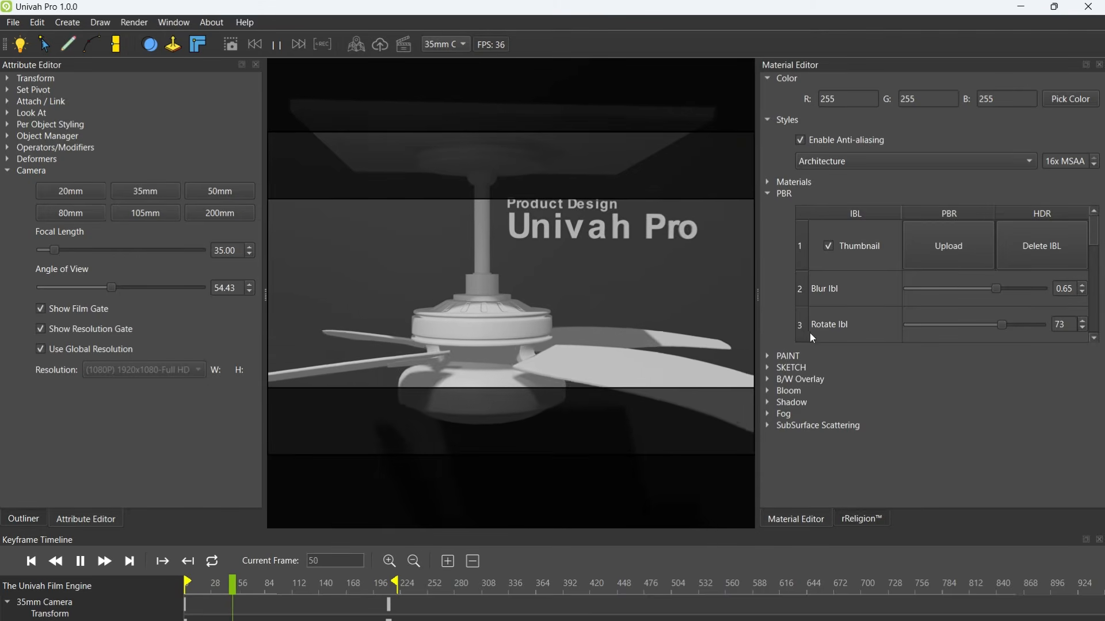
pyautogui.click(768, 379)
pyautogui.click(799, 399)
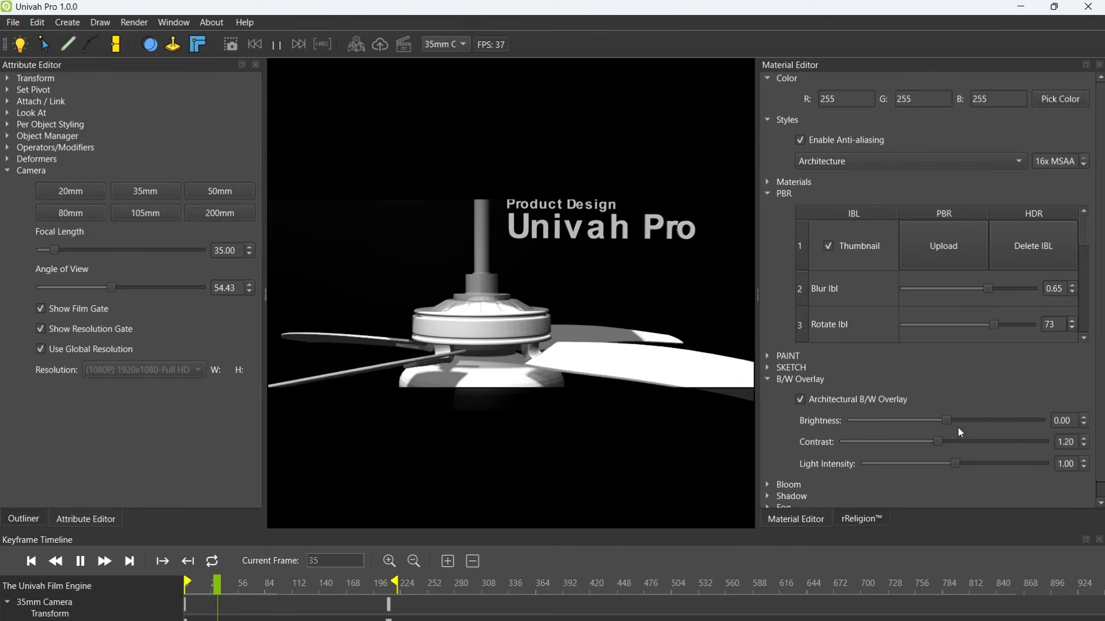
# Try the Sketch style under the overlay, switch to Physically Based Shading and set the overlay brightness to 0.16.
pyautogui.click(825, 161)
pyautogui.click(816, 92)
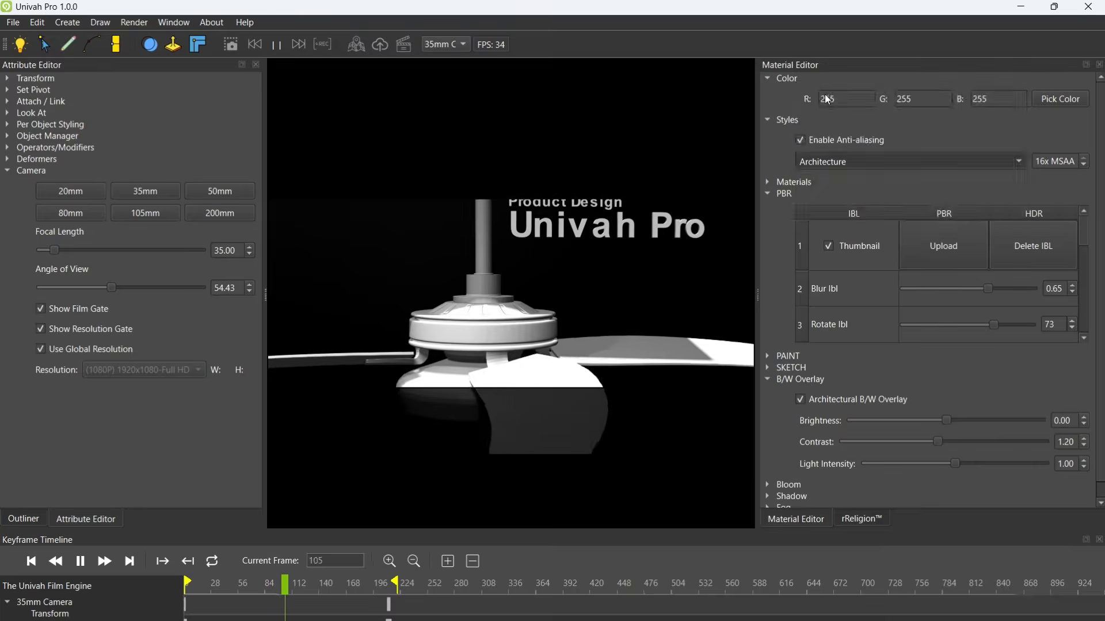
pyautogui.click(850, 169)
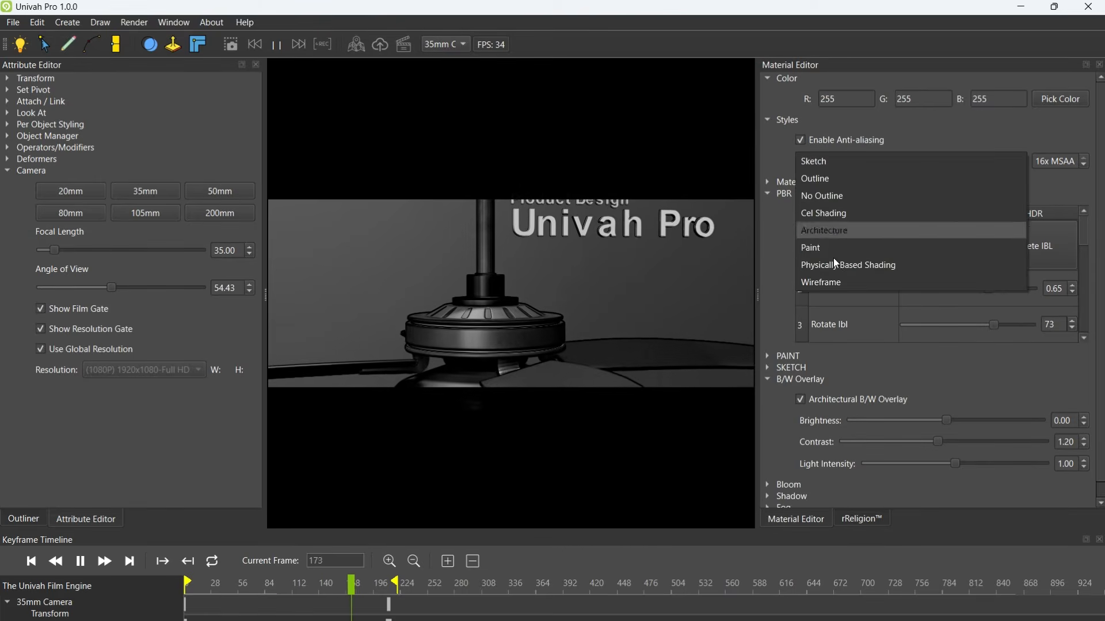
pyautogui.click(834, 263)
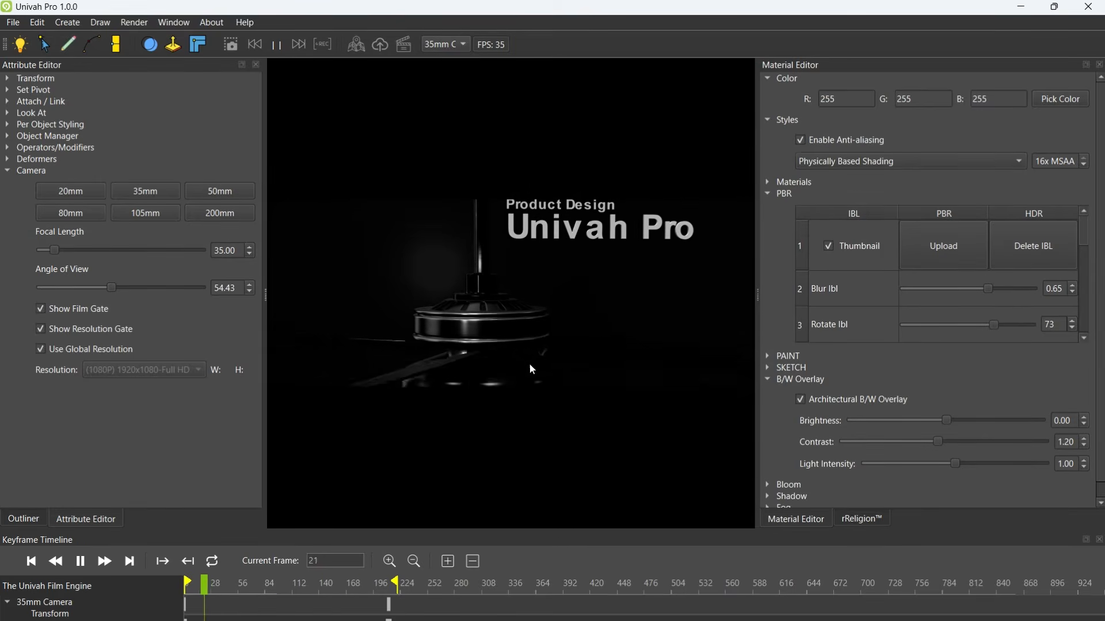
pyautogui.moveTo(947, 421)
pyautogui.mouseDown()
pyautogui.moveTo(897, 424)
pyautogui.moveTo(986, 429)
pyautogui.moveTo(961, 431)
pyautogui.mouseUp()
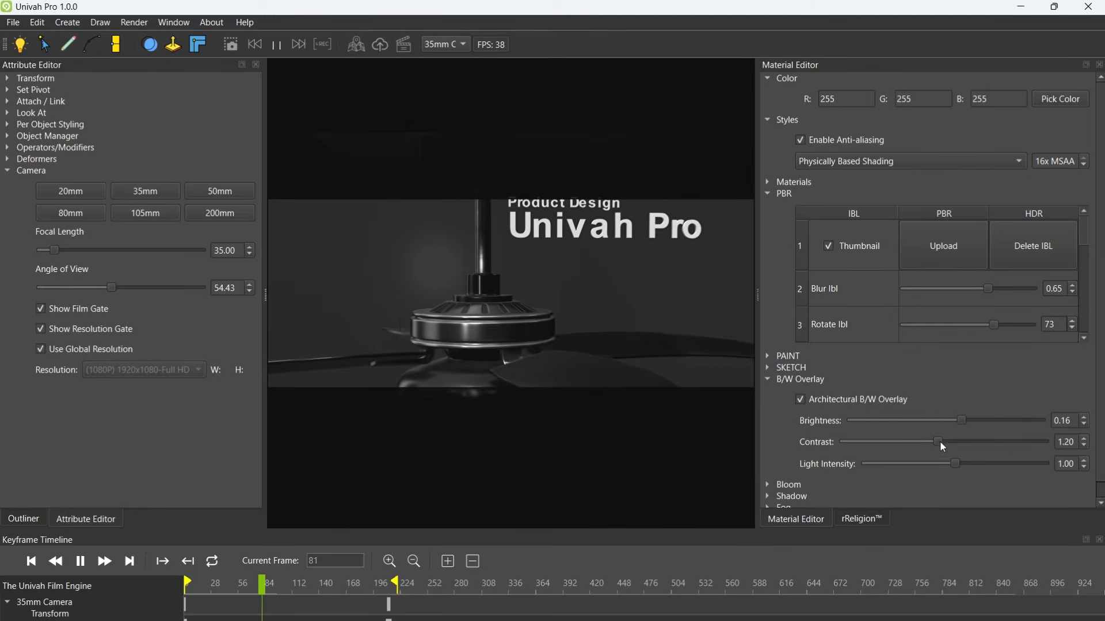
# Switch the viewport to the Preview camera and restart the timeline playback.
pyautogui.click(447, 45)
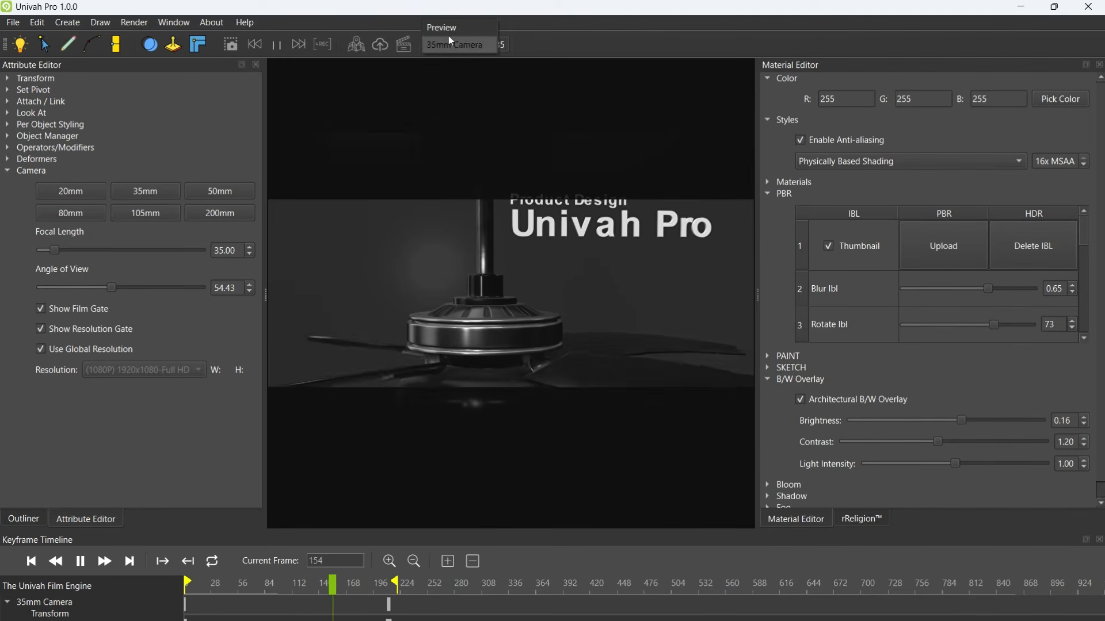
pyautogui.click(447, 37)
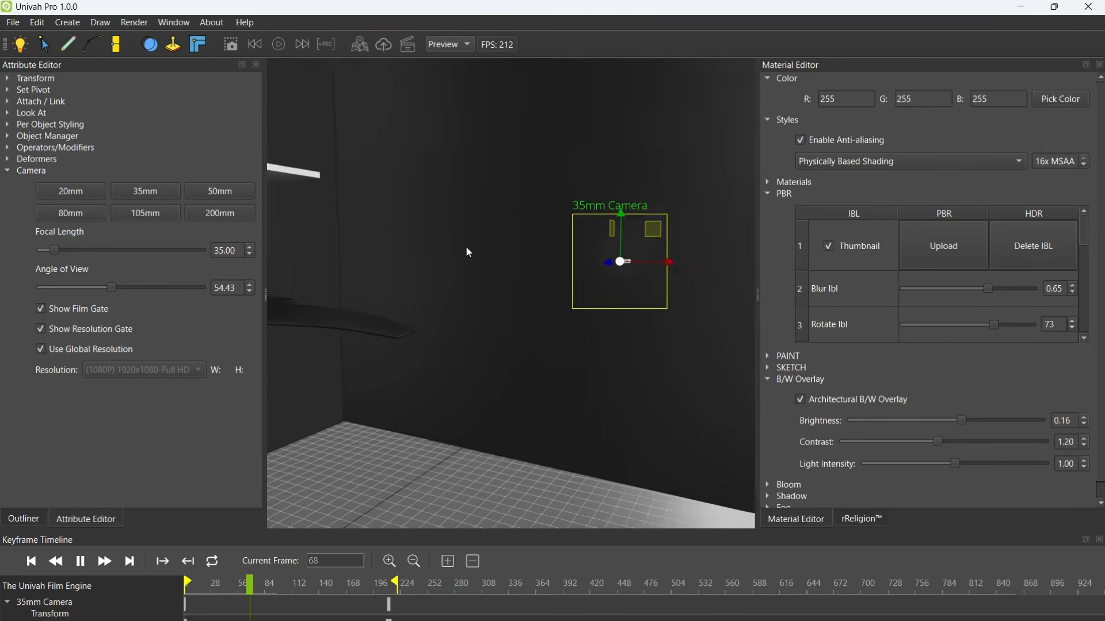
pyautogui.click(83, 560)
pyautogui.click(81, 561)
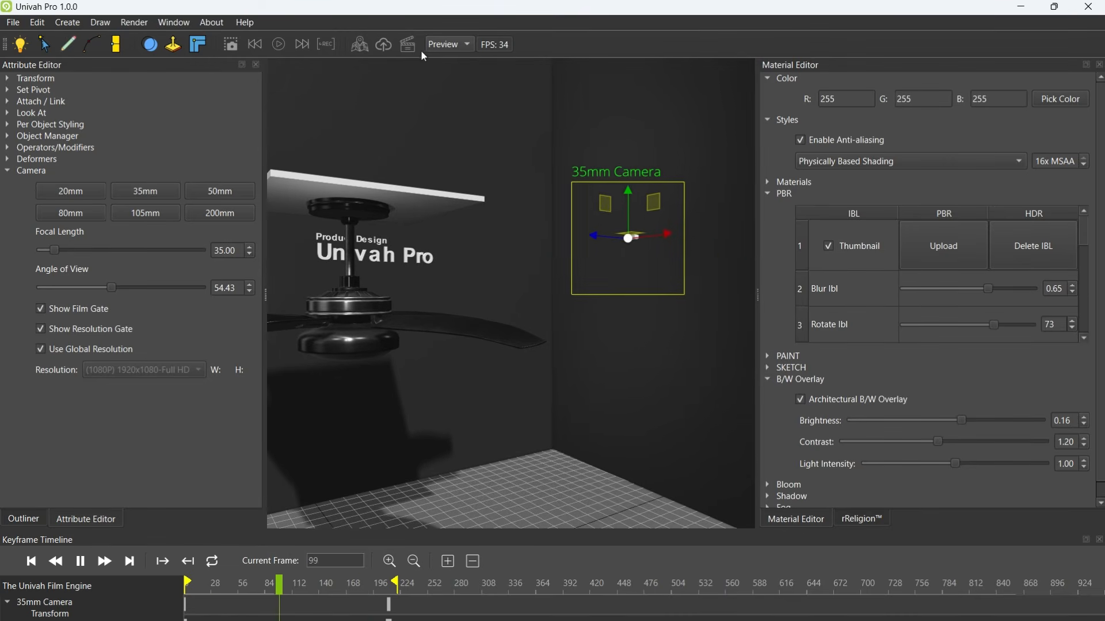
# Check the animated black-and-white shot through the 35mm Camera and return to the Preview view.
pyautogui.click(450, 44)
pyautogui.click(448, 64)
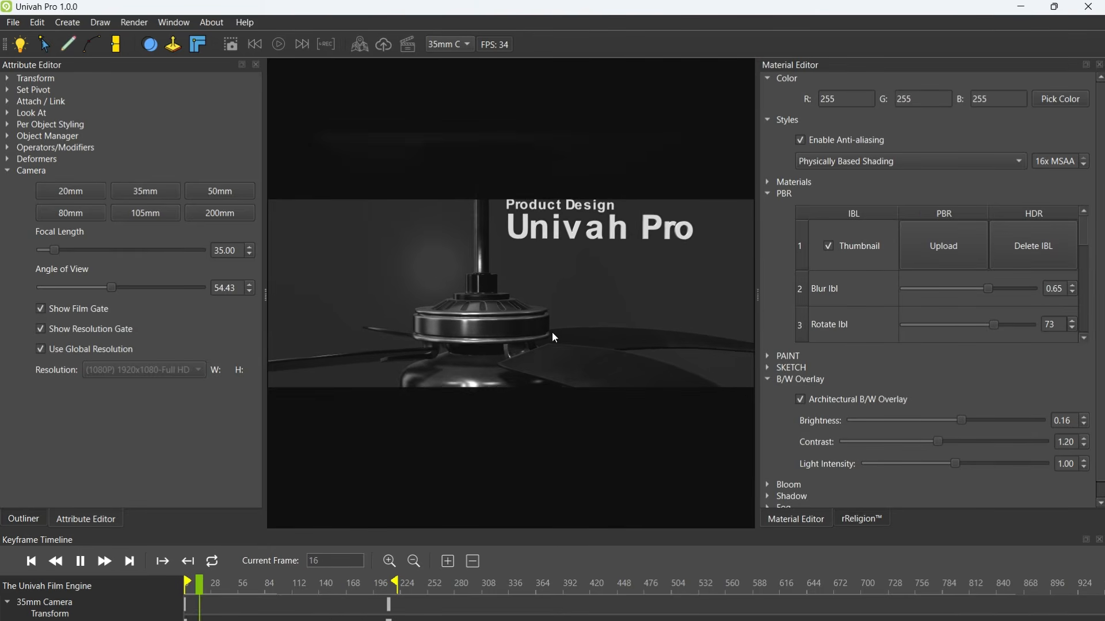
pyautogui.click(464, 46)
pyautogui.click(460, 34)
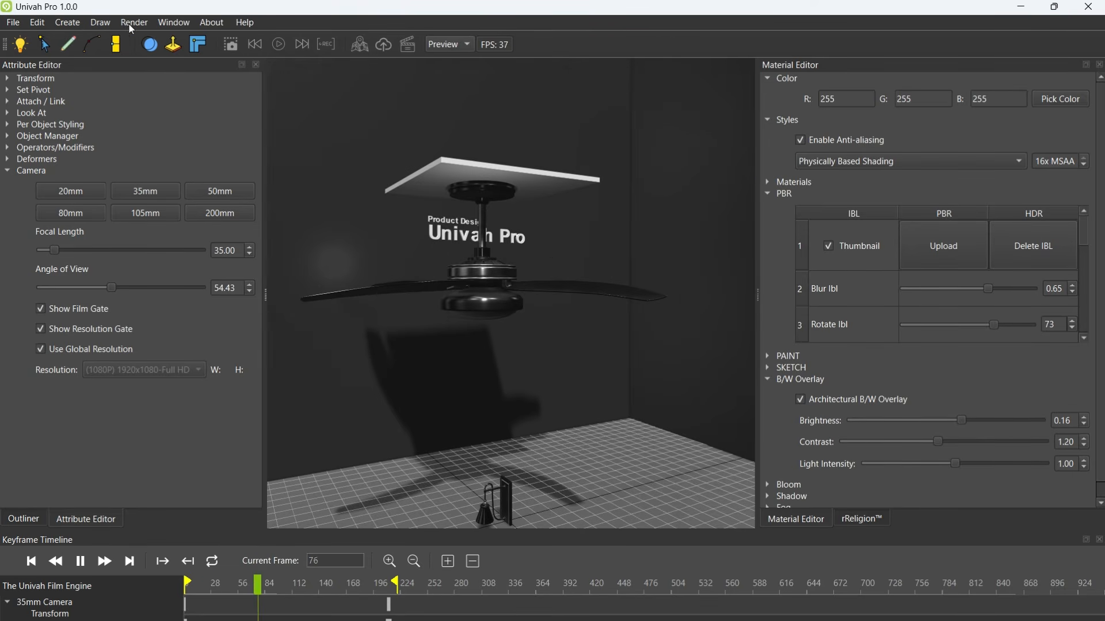
# Create a 70mm TV Projection camera in the scene.
pyautogui.click(67, 23)
pyautogui.moveTo(118, 45)
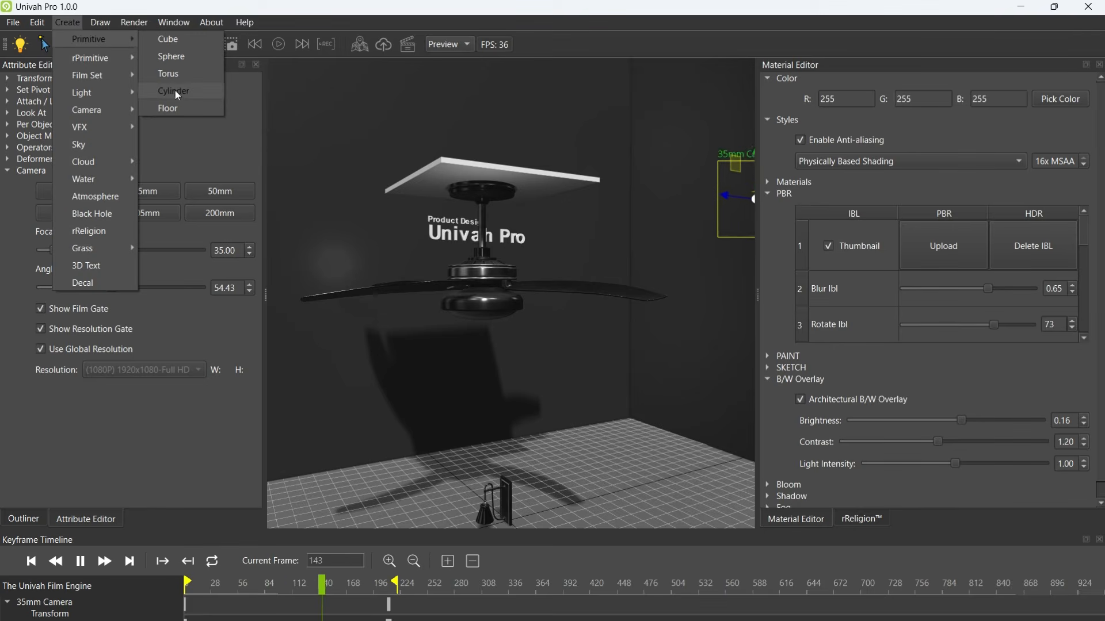
pyautogui.moveTo(98, 111)
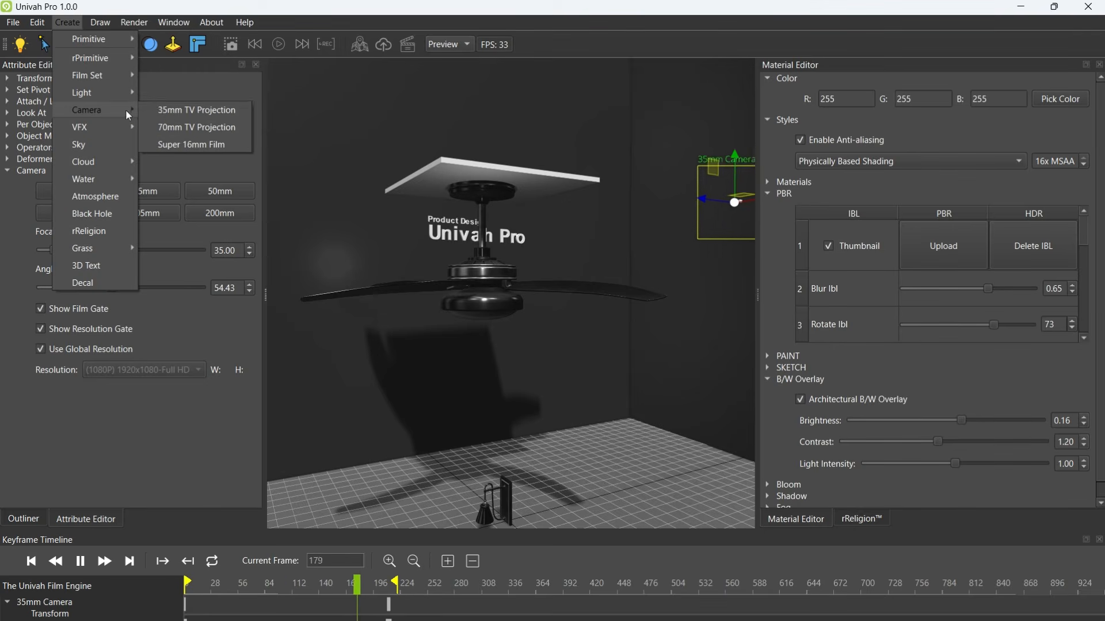
pyautogui.click(180, 125)
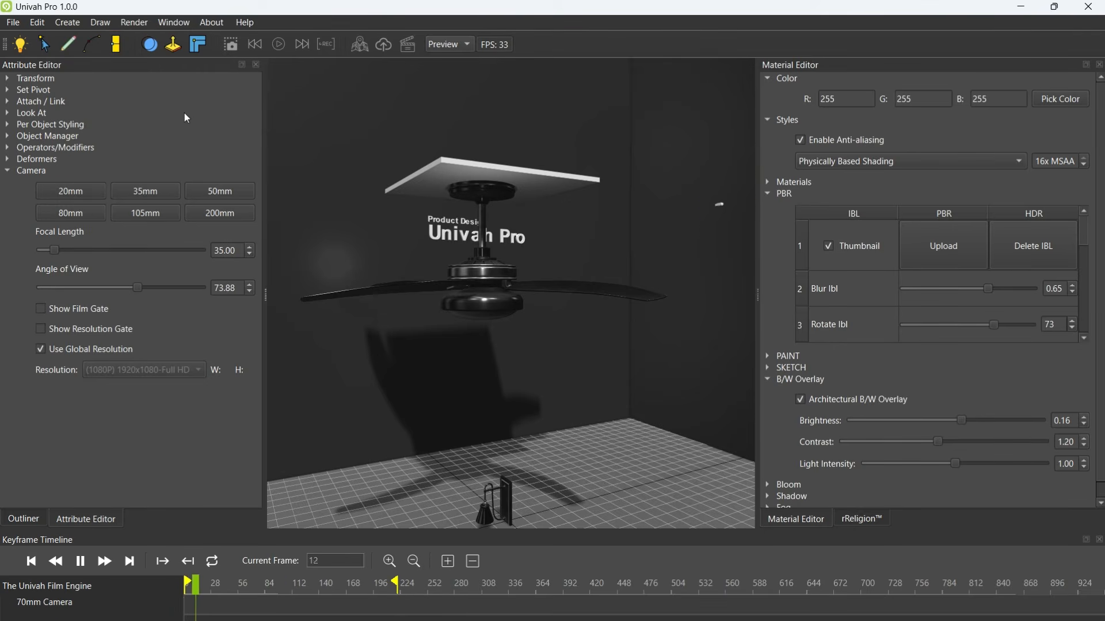
# Compare the 70mm Camera view with the 35mm Camera view and return to Preview.
pyautogui.click(442, 44)
pyautogui.click(442, 77)
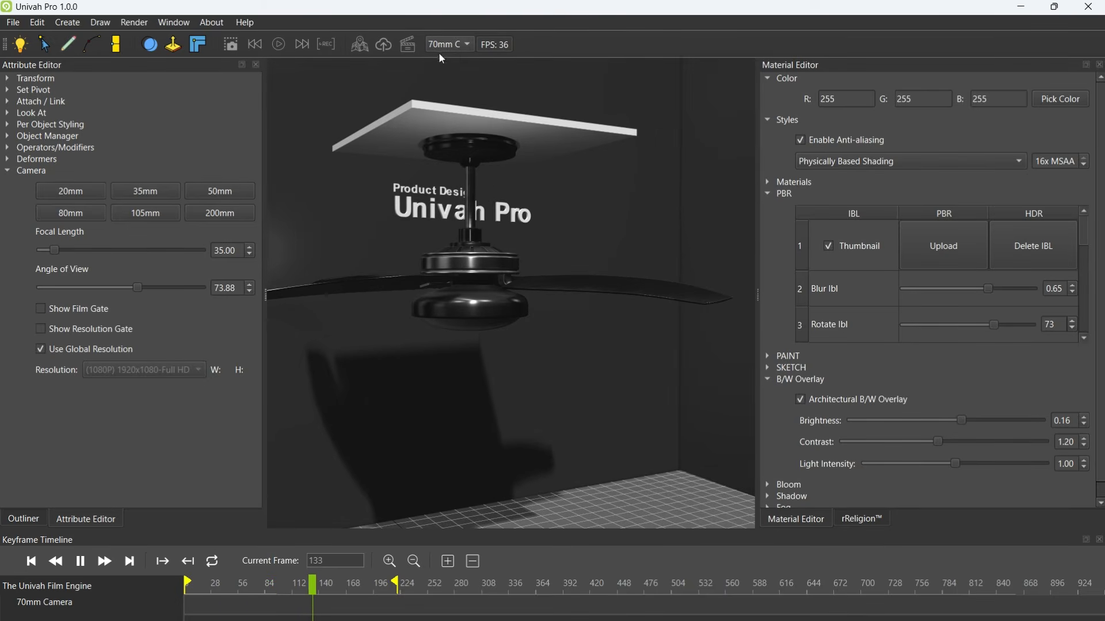
pyautogui.click(441, 49)
pyautogui.click(453, 29)
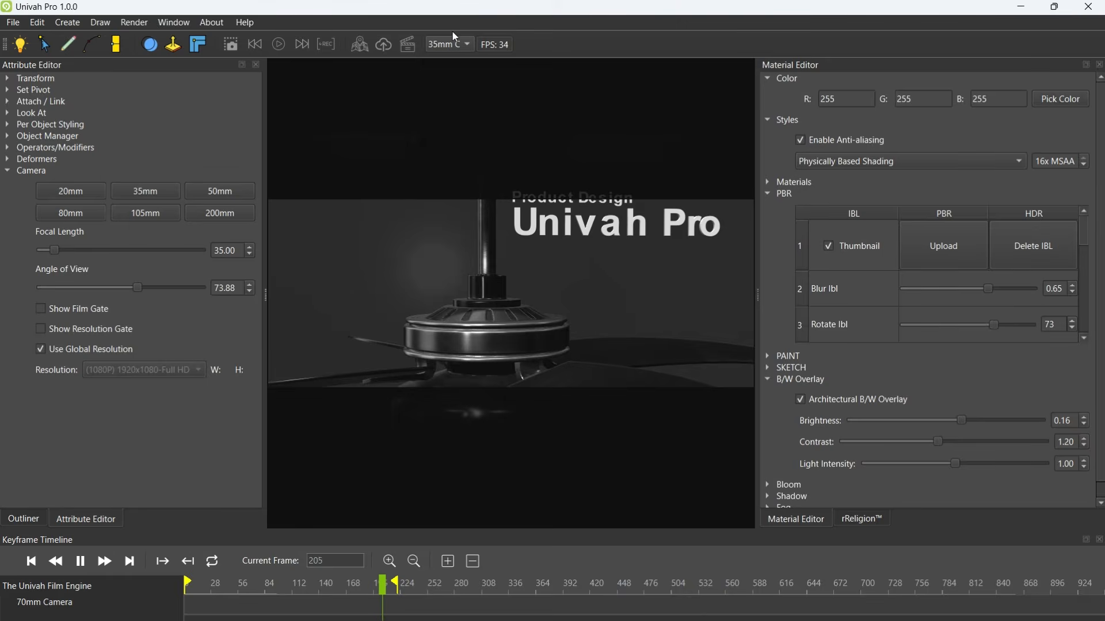
pyautogui.click(447, 45)
pyautogui.click(447, 28)
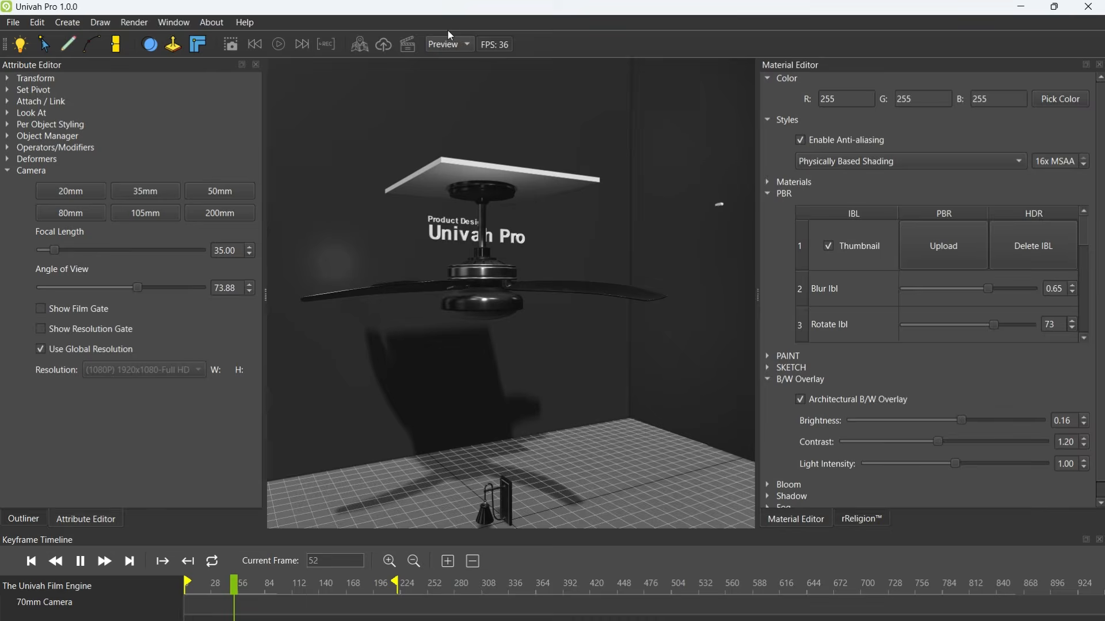
# Return the timeline to frame 0, switch the move gizmo to the 70mm Camera's own axes, and key its starting transform.
pyautogui.moveTo(537, 226); pyautogui.dragTo(638, 229, button='middle')
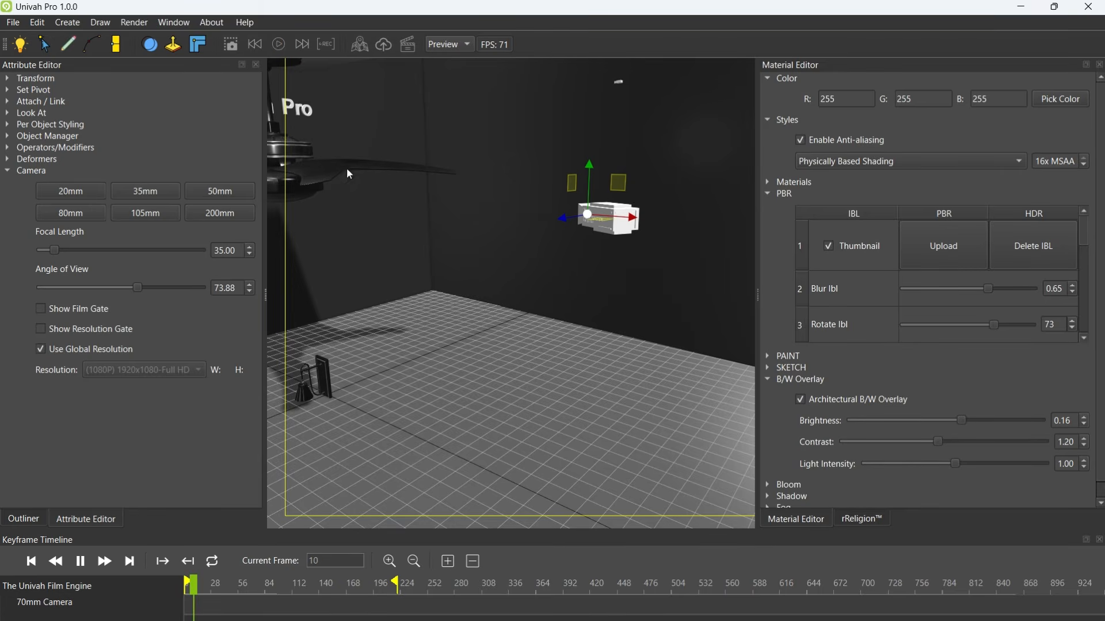
pyautogui.moveTo(581, 259); pyautogui.dragTo(555, 252, button='middle')
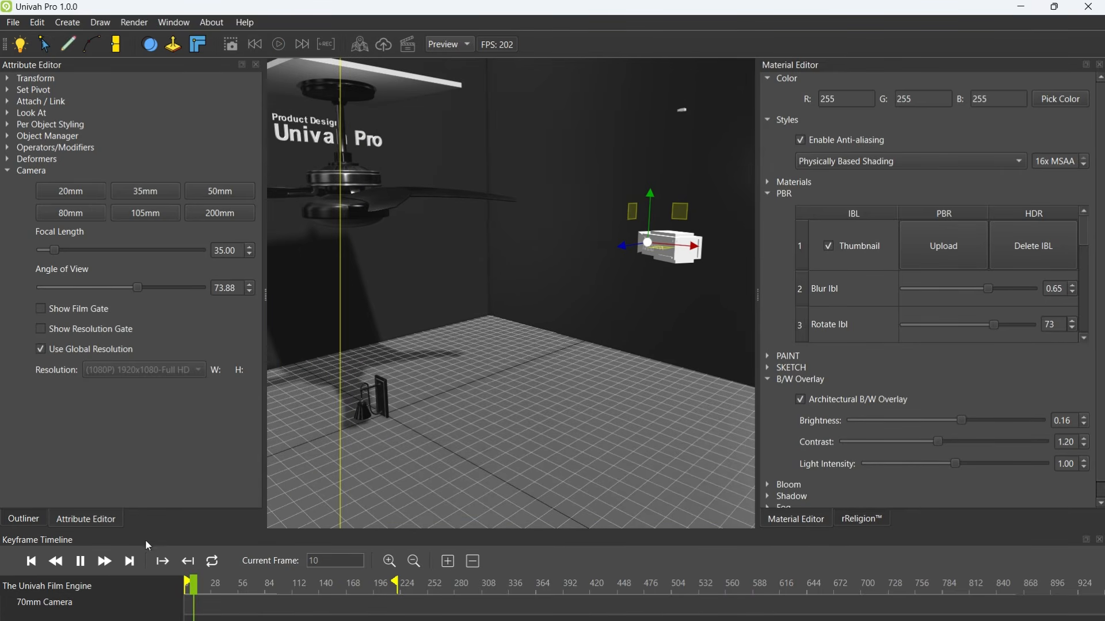
pyautogui.click(36, 563)
pyautogui.moveTo(450, 323); pyautogui.dragTo(437, 350, button='middle')
pyautogui.scroll(-3, 441, 351)
pyautogui.press('r')
pyautogui.press('w')
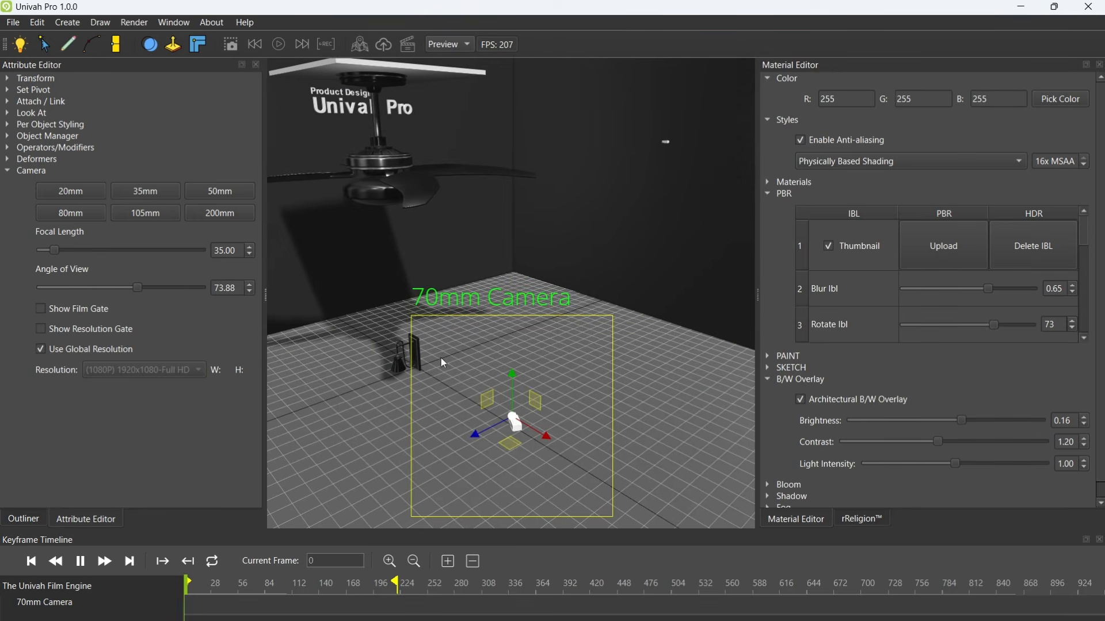
pyautogui.click(531, 428)
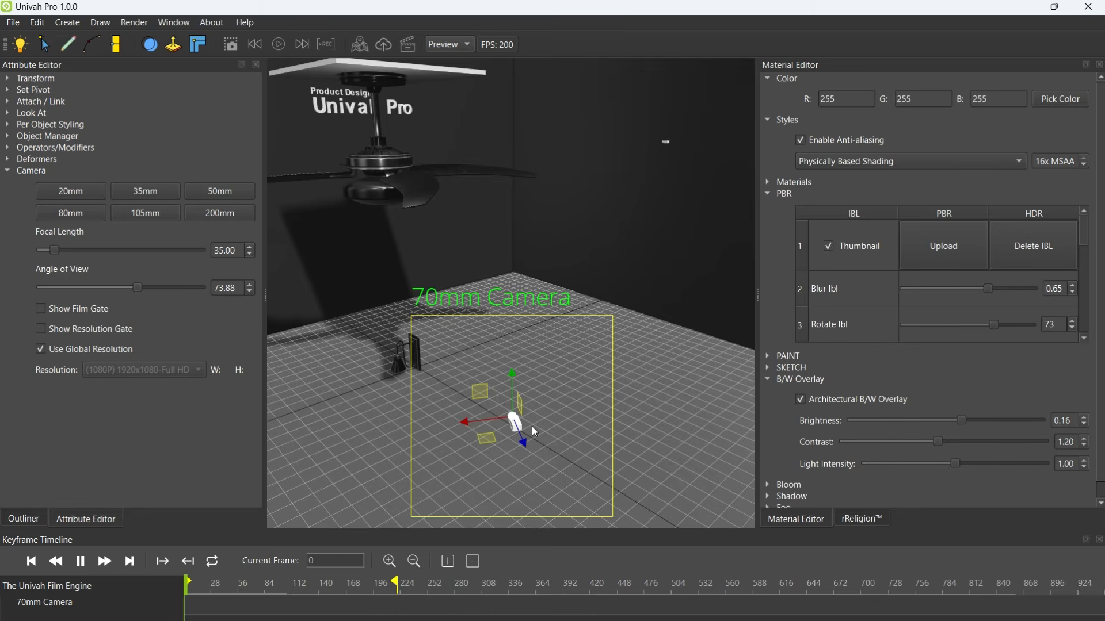
pyautogui.click(449, 562)
# At frame 206, move the 70mm Camera toward the ceiling fan and check the framing through its view.
pyautogui.click(382, 586)
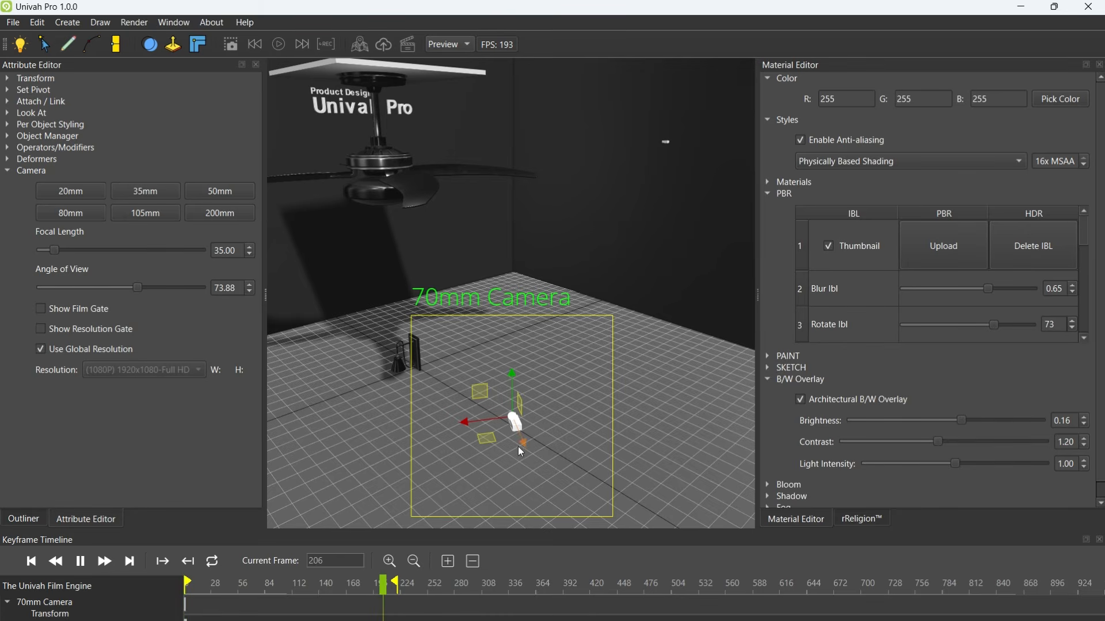
pyautogui.moveTo(520, 446); pyautogui.dragTo(460, 307)
pyautogui.moveTo(531, 330)
pyautogui.mouseDown(button='middle')
pyautogui.moveTo(547, 332)
pyautogui.moveTo(534, 288)
pyautogui.moveTo(528, 350)
pyautogui.mouseUp(button='middle')
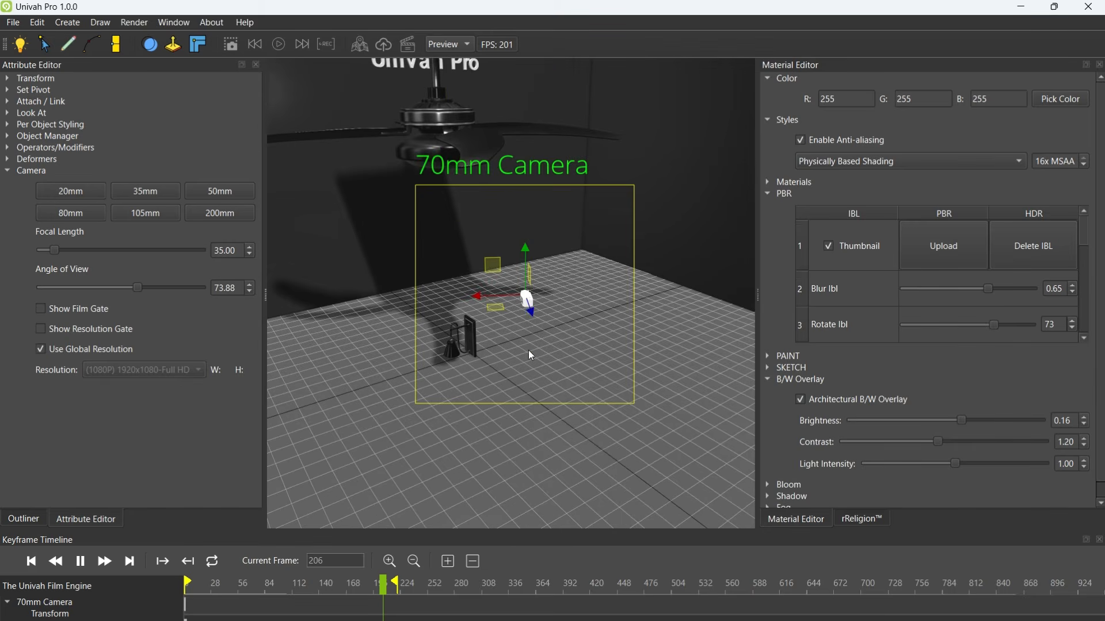
pyautogui.moveTo(527, 316); pyautogui.dragTo(479, 236)
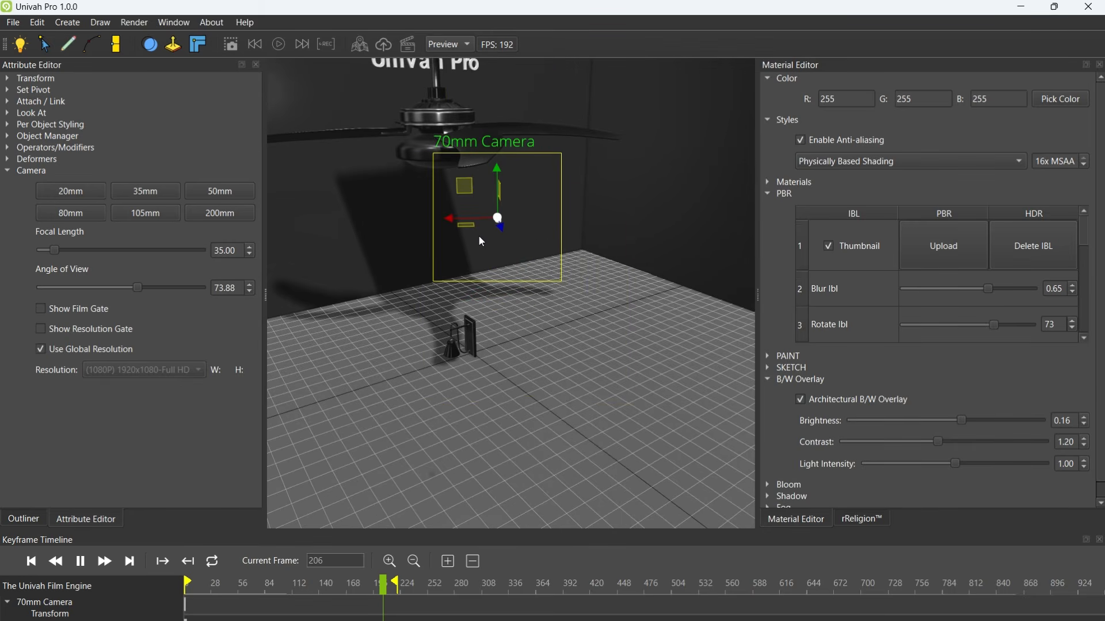
pyautogui.click(450, 45)
pyautogui.click(445, 78)
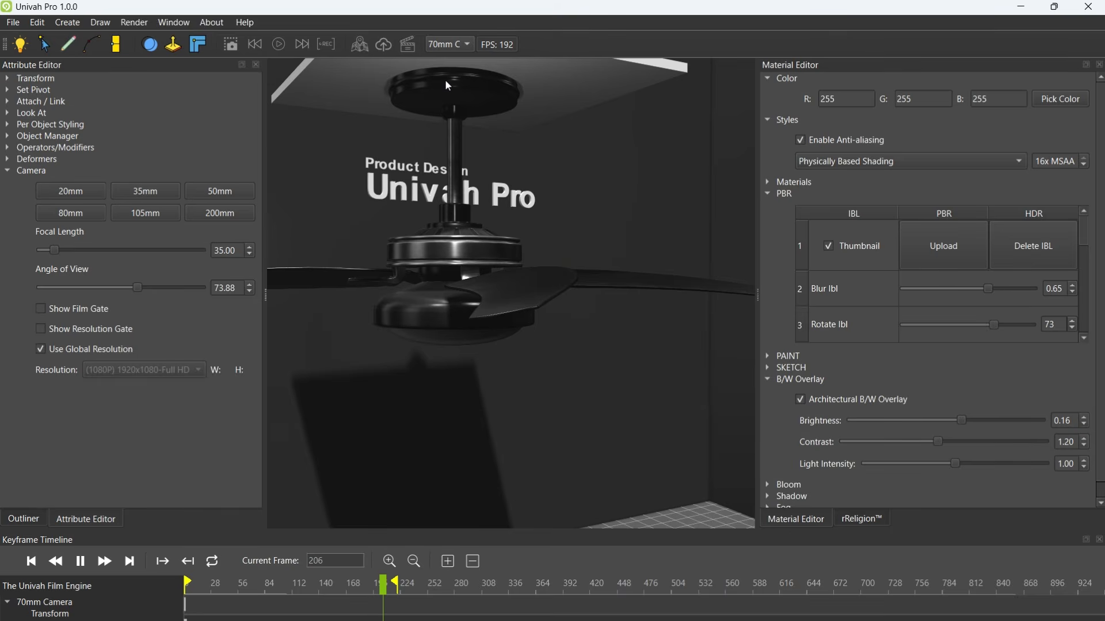
pyautogui.click(449, 44)
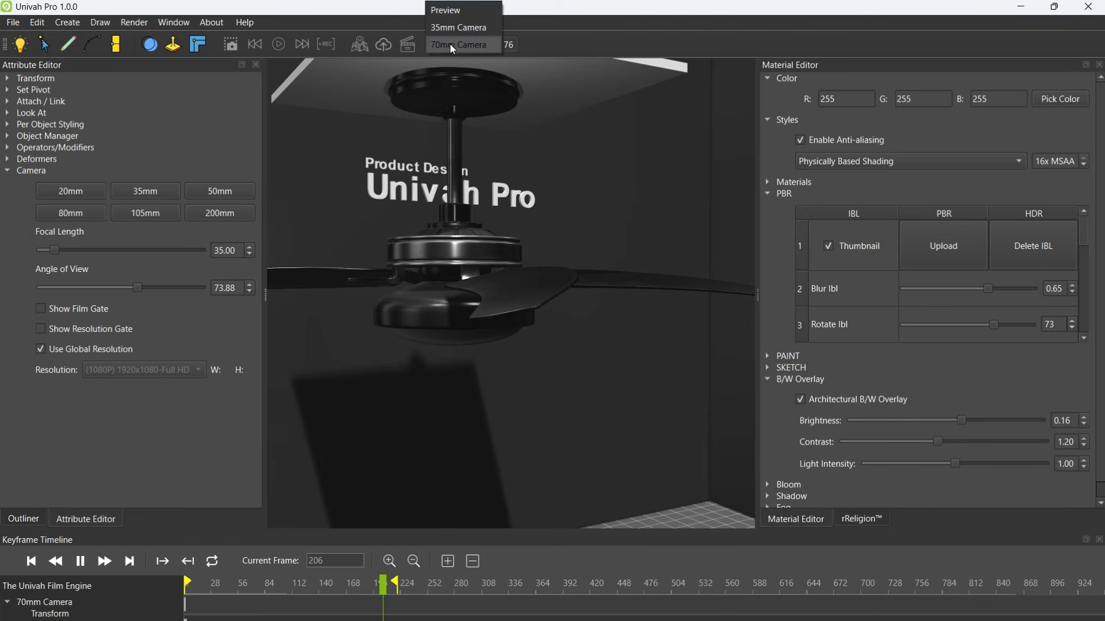
pyautogui.click(451, 16)
# Move the 70mm Camera still closer to the ceiling fan along its viewing axis.
pyautogui.moveTo(502, 229); pyautogui.dragTo(488, 196)
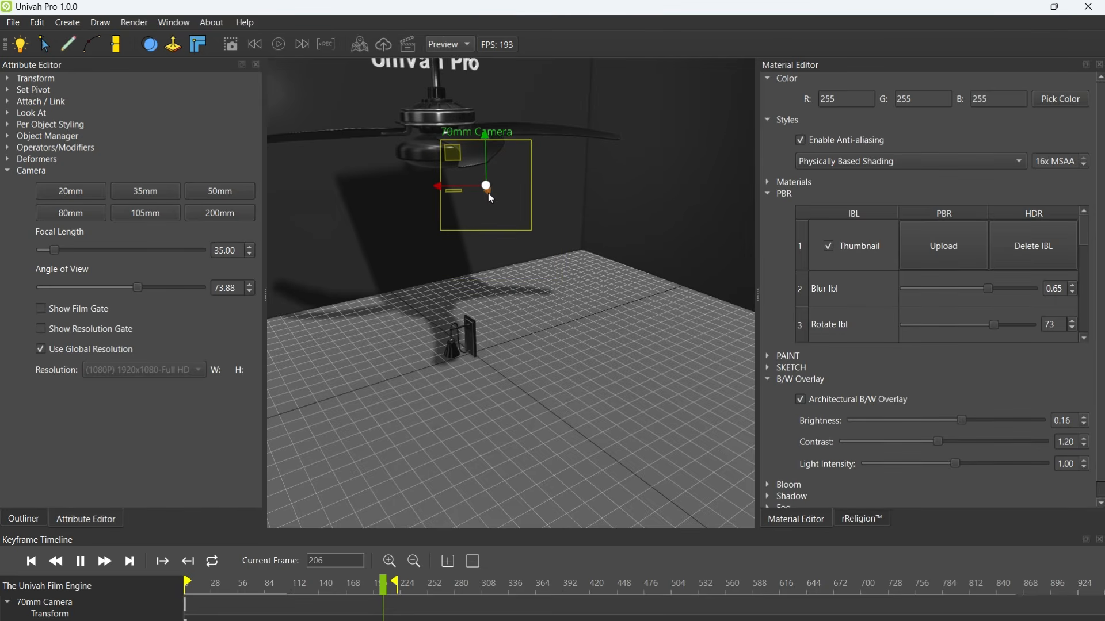
pyautogui.click(450, 45)
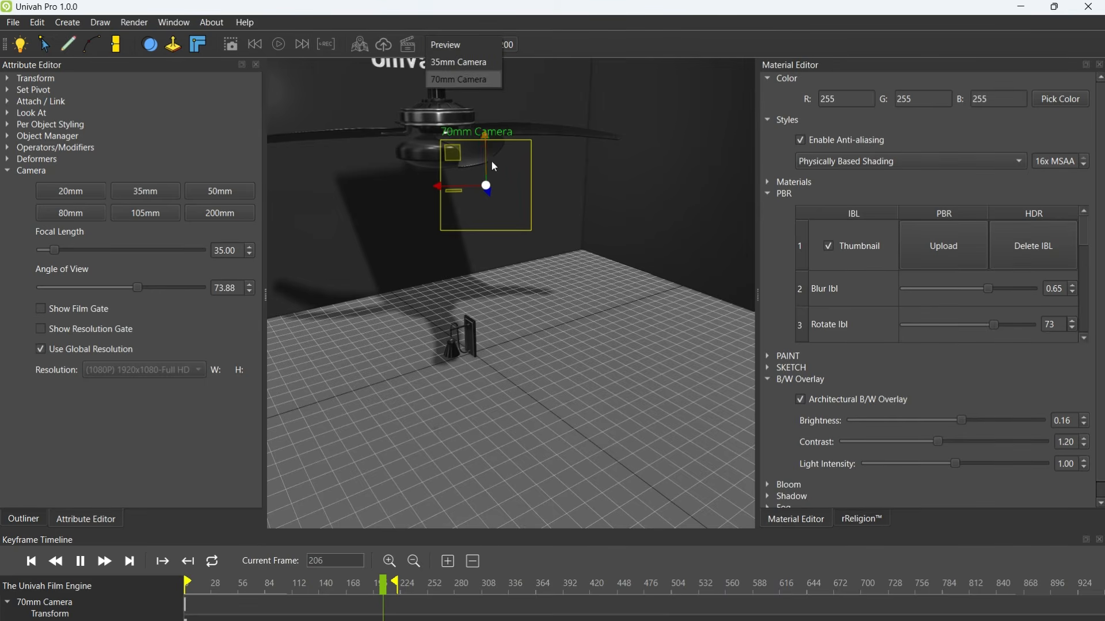
pyautogui.click(505, 178)
# Rotate the 70mm Camera to look upward and check the tilted framing through its view.
pyautogui.moveTo(562, 193); pyautogui.dragTo(606, 185, button='middle')
pyautogui.press('e')
pyautogui.moveTo(540, 125); pyautogui.dragTo(538, 150)
pyautogui.press('w')
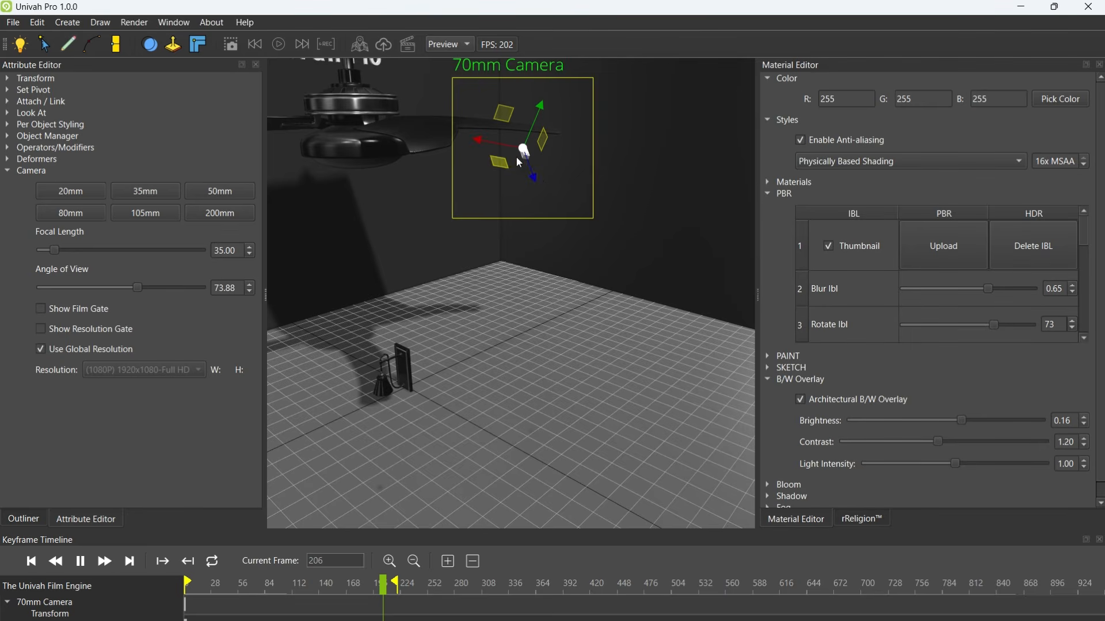
pyautogui.click(452, 44)
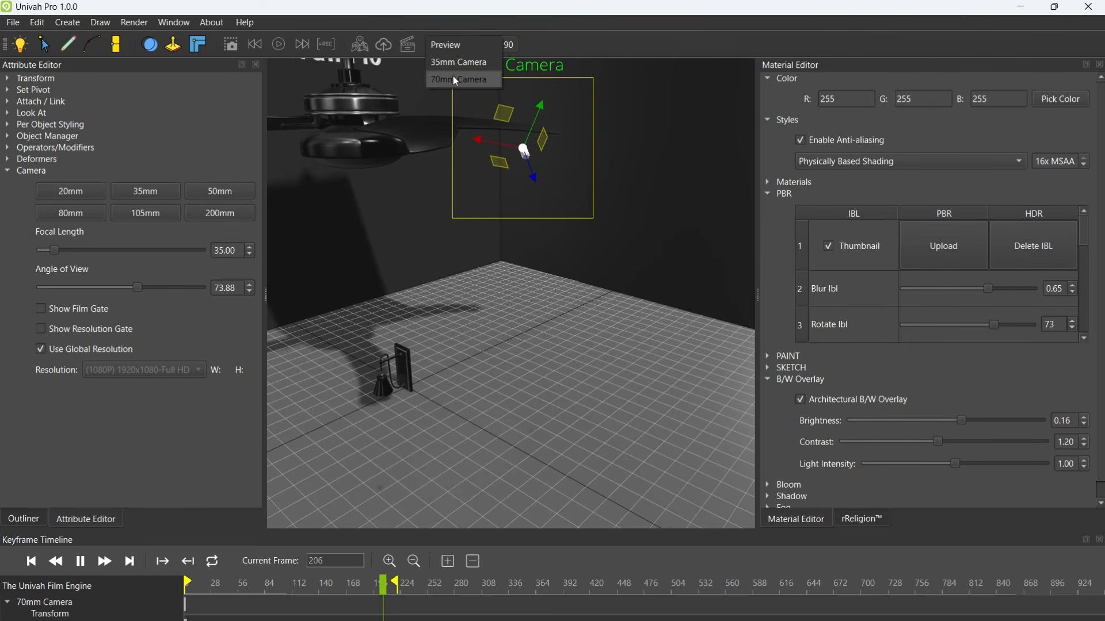
pyautogui.click(453, 76)
pyautogui.click(450, 43)
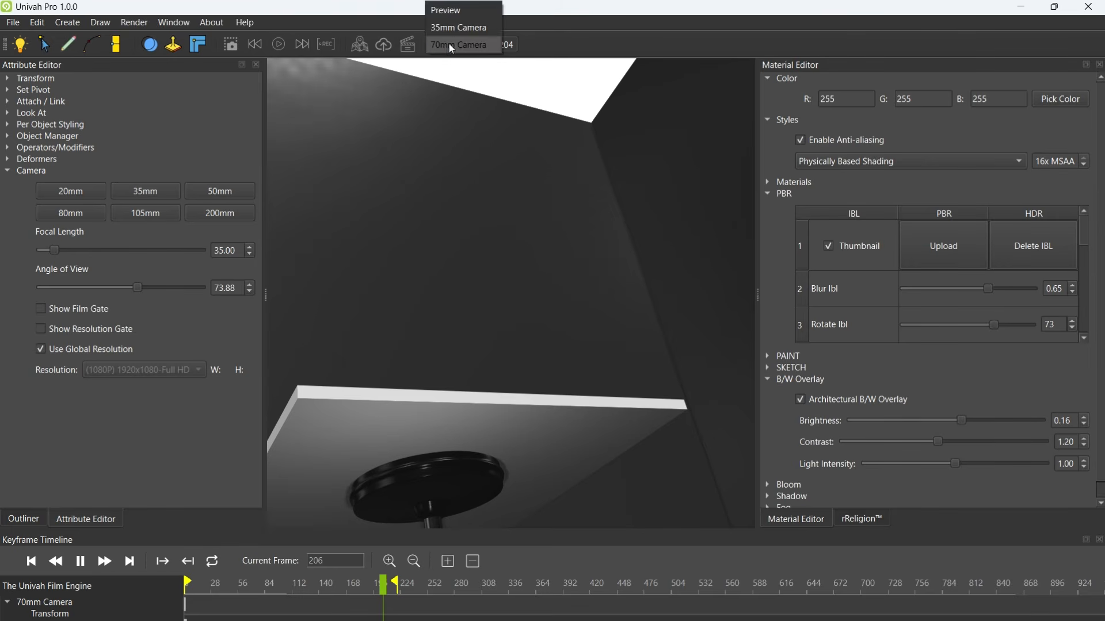
pyautogui.click(456, 10)
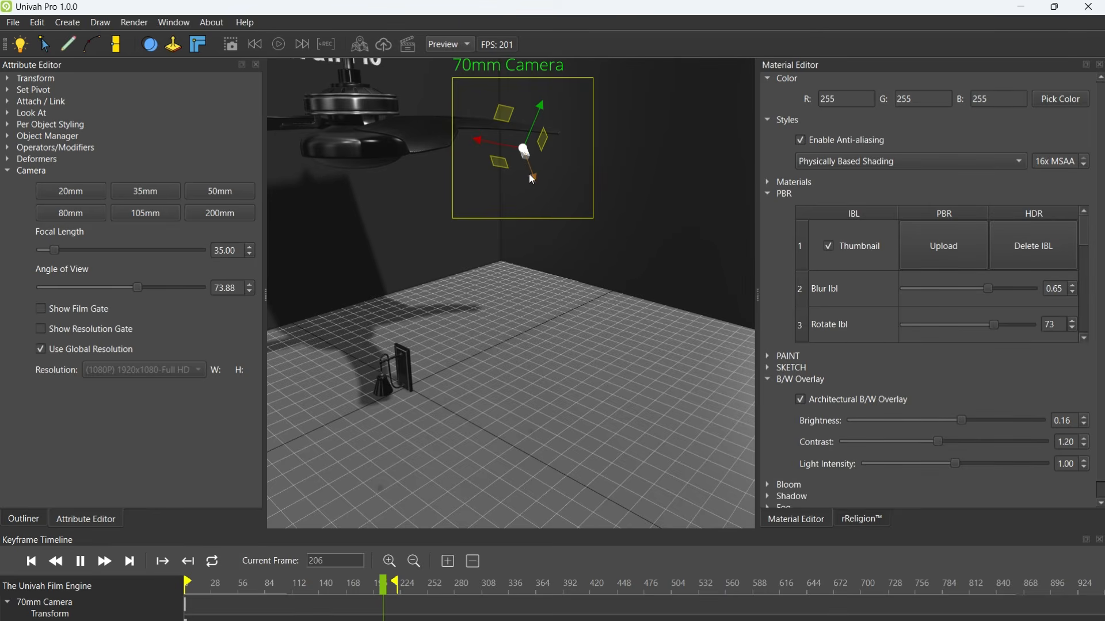
# Pull the tilted 70mm Camera back from the fan along its viewing axis and check the shot.
pyautogui.moveTo(533, 179); pyautogui.dragTo(483, 217)
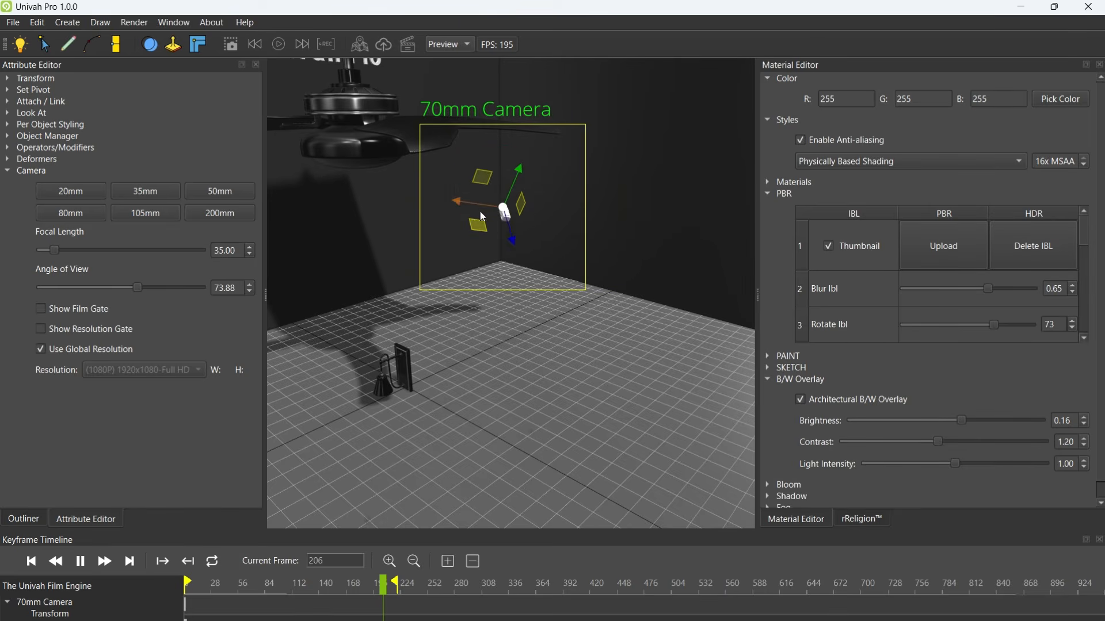
pyautogui.moveTo(552, 205); pyautogui.dragTo(482, 190, button='middle')
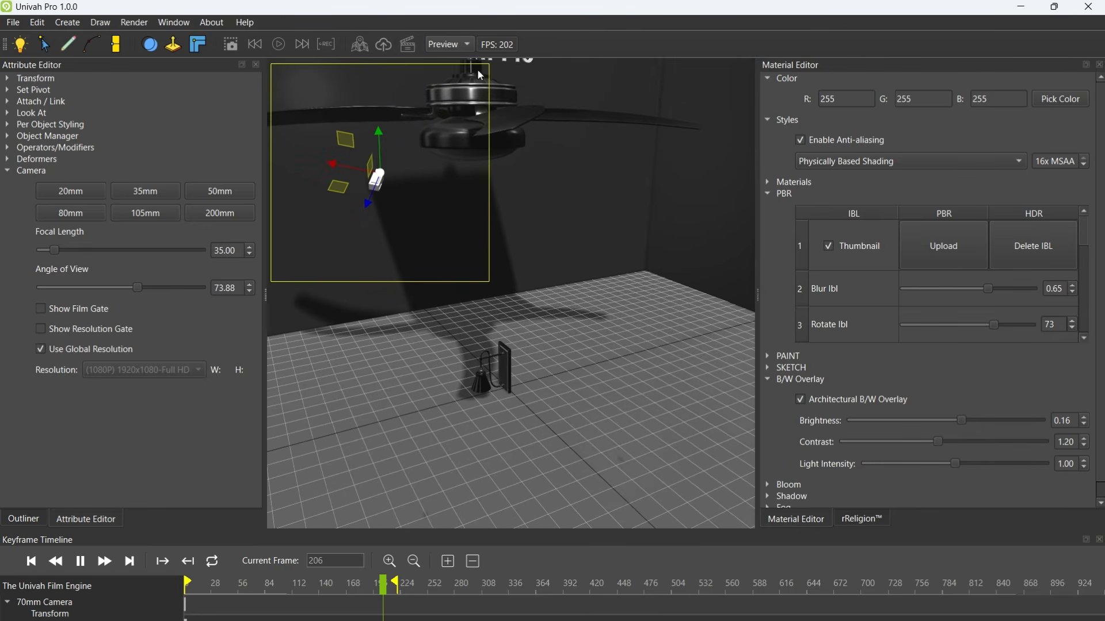
pyautogui.click(458, 45)
pyautogui.click(451, 77)
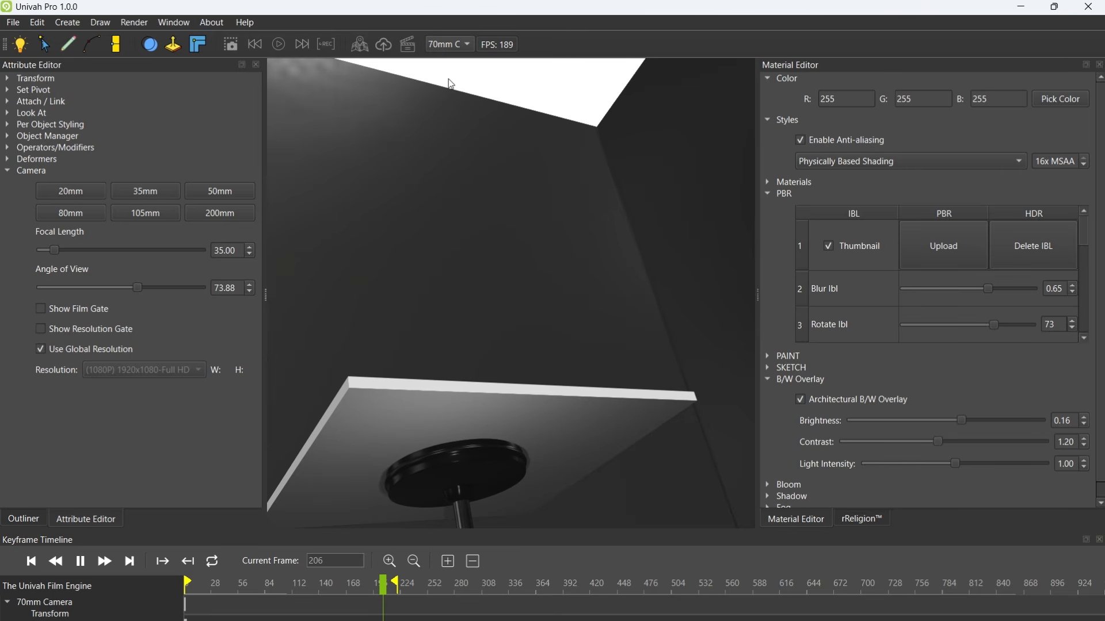
pyautogui.click(450, 44)
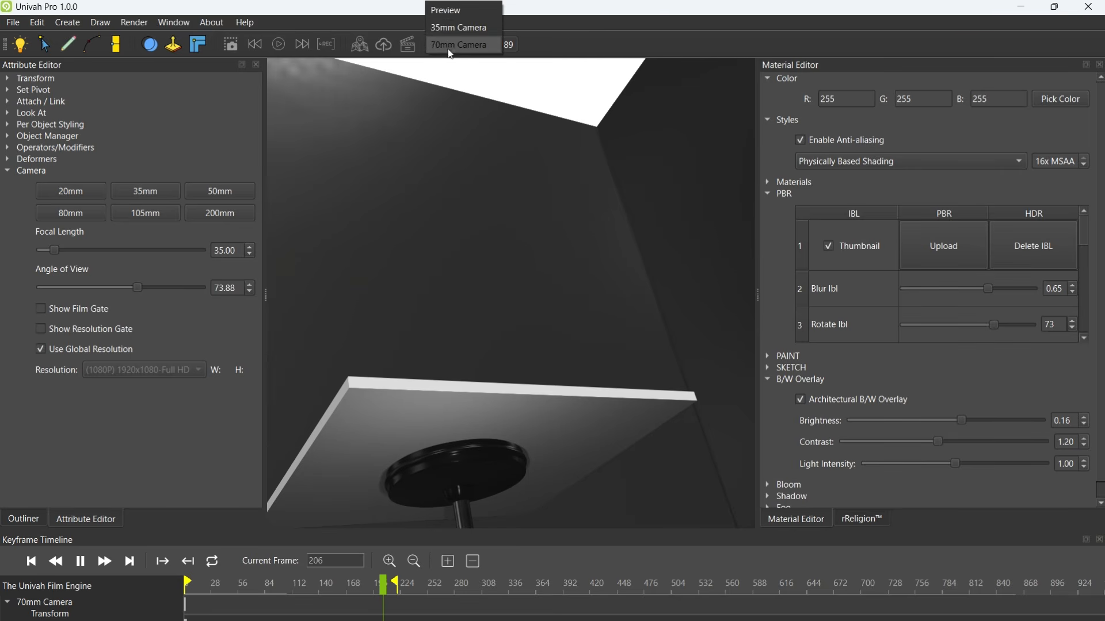
pyautogui.click(449, 17)
# Lower the 70mm Camera along its local vertical axis and check the shot before returning to Preview.
pyautogui.moveTo(458, 226); pyautogui.dragTo(550, 216, button='middle')
pyautogui.click(724, 73)
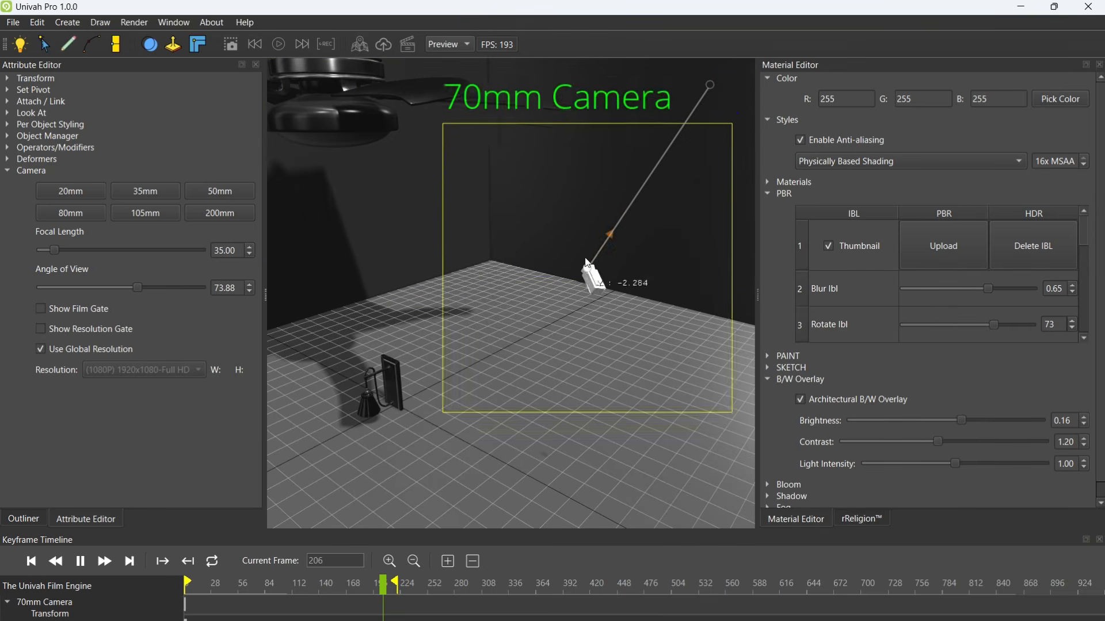
pyautogui.click(449, 43)
pyautogui.click(462, 80)
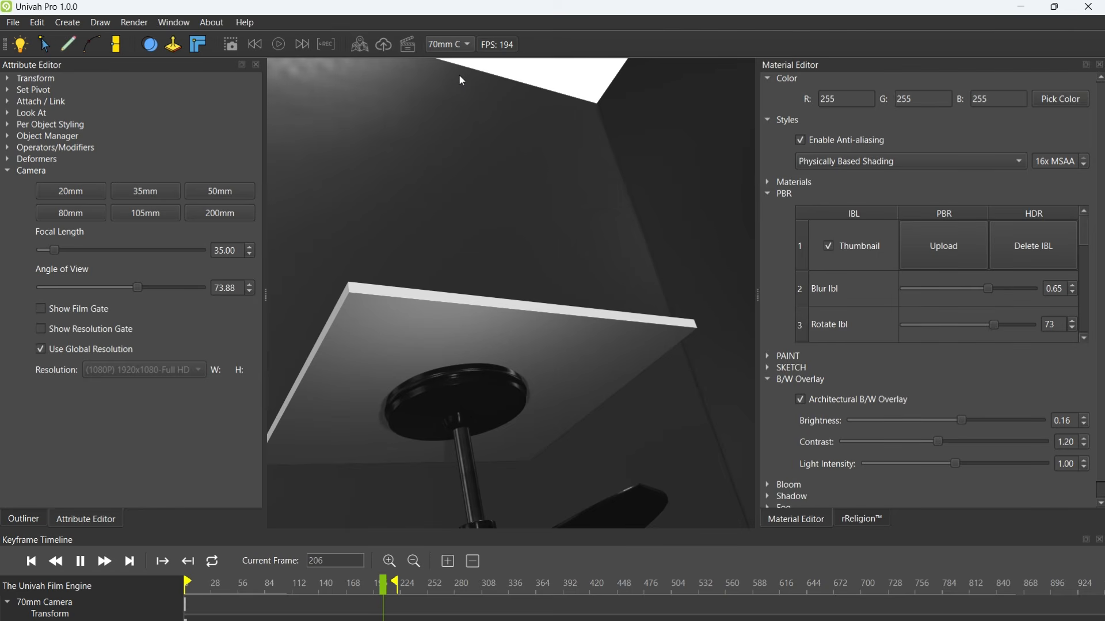
pyautogui.click(449, 44)
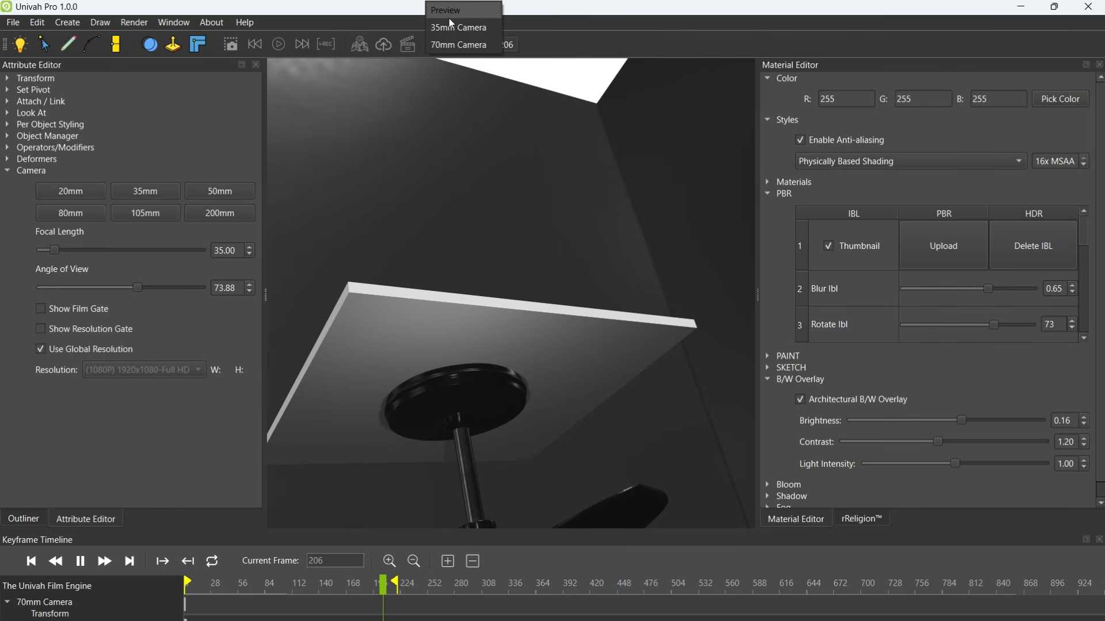
pyautogui.click(451, 16)
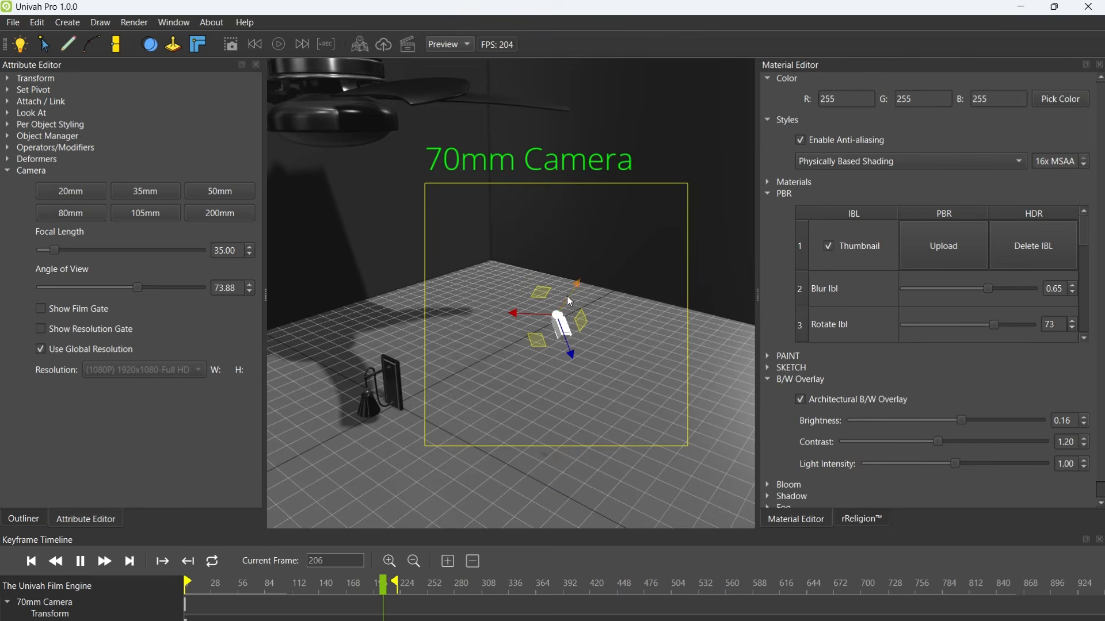
# Lower the 70mm Camera further to bring the fan's downrod and motor into frame, checking through its view.
pyautogui.moveTo(568, 296); pyautogui.dragTo(496, 394)
pyautogui.click(446, 46)
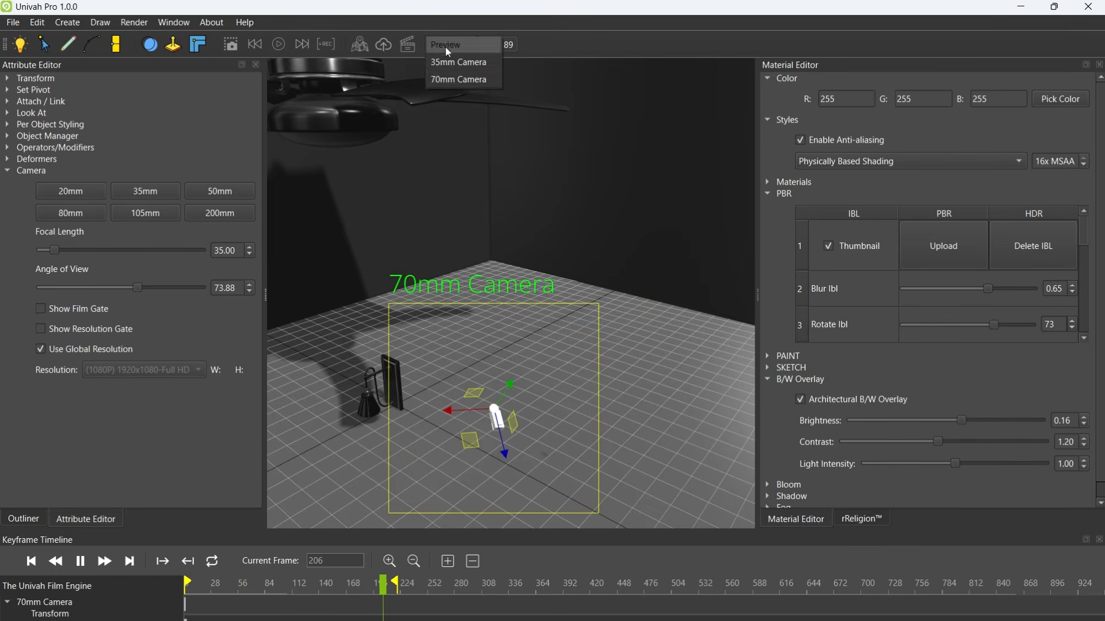
pyautogui.click(441, 77)
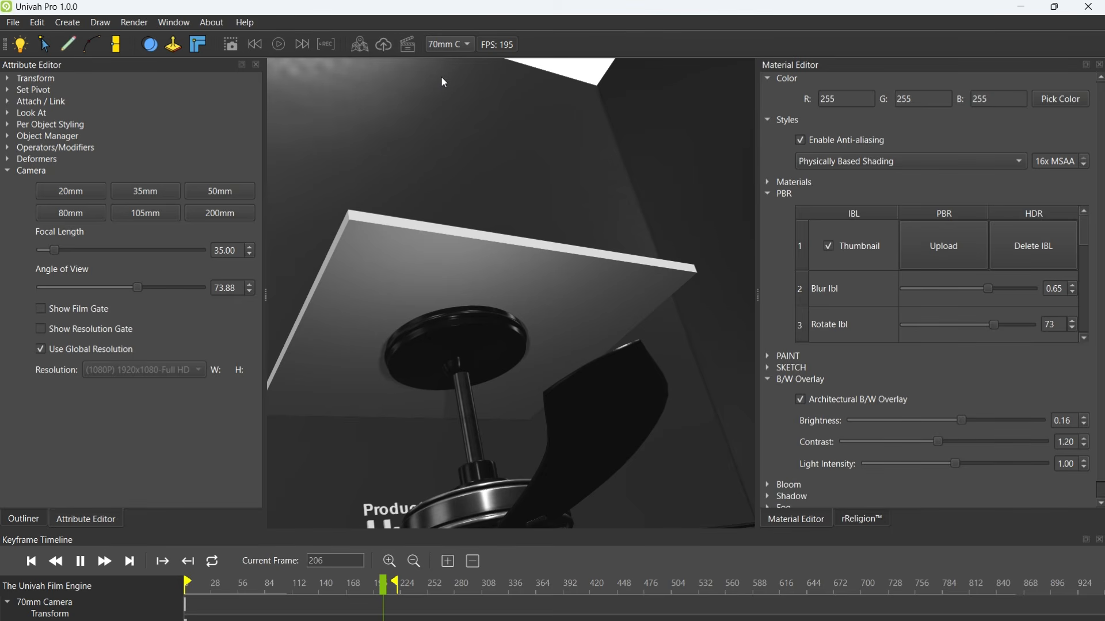
pyautogui.click(450, 44)
pyautogui.click(456, 15)
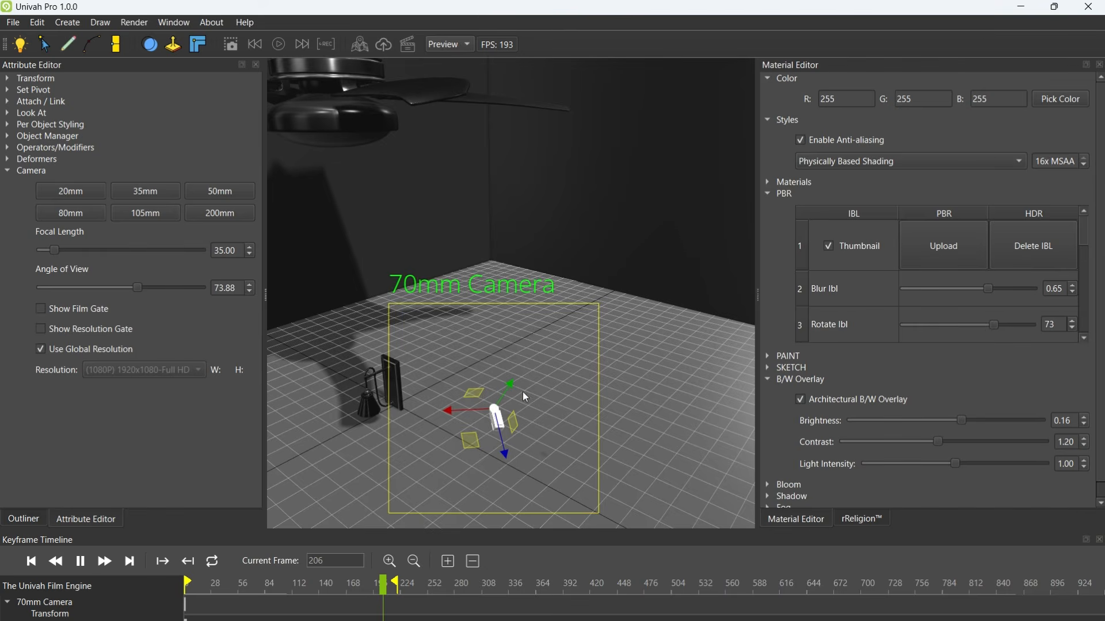
# Lower the 70mm Camera once more to frame the fan motor and blades, and key its transform at frame 206.
pyautogui.moveTo(512, 384); pyautogui.dragTo(455, 460)
pyautogui.click(450, 44)
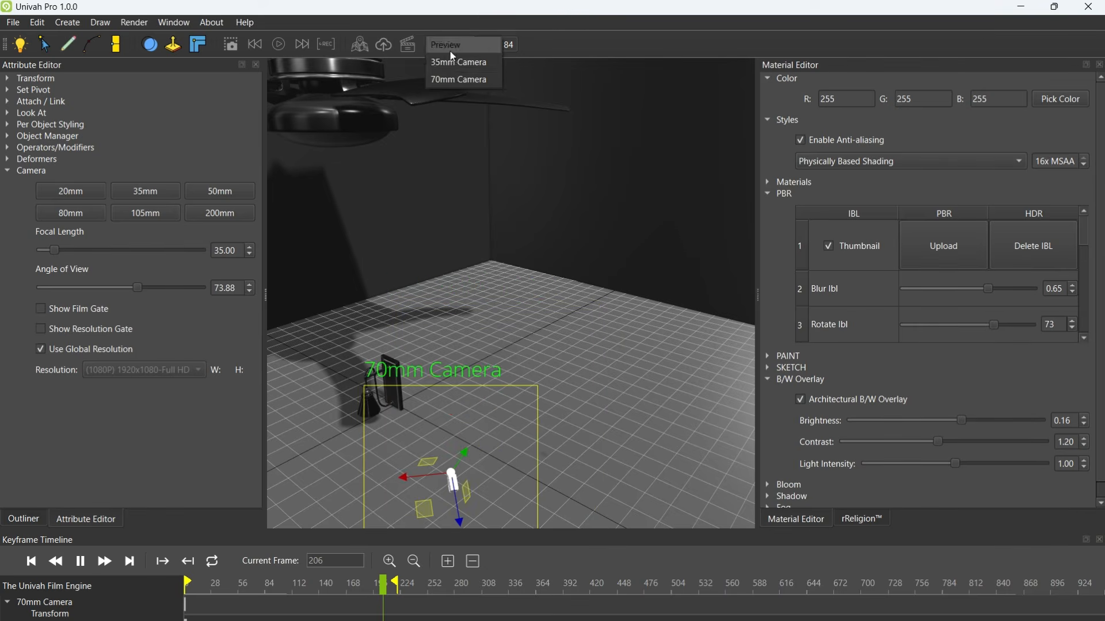
pyautogui.click(451, 76)
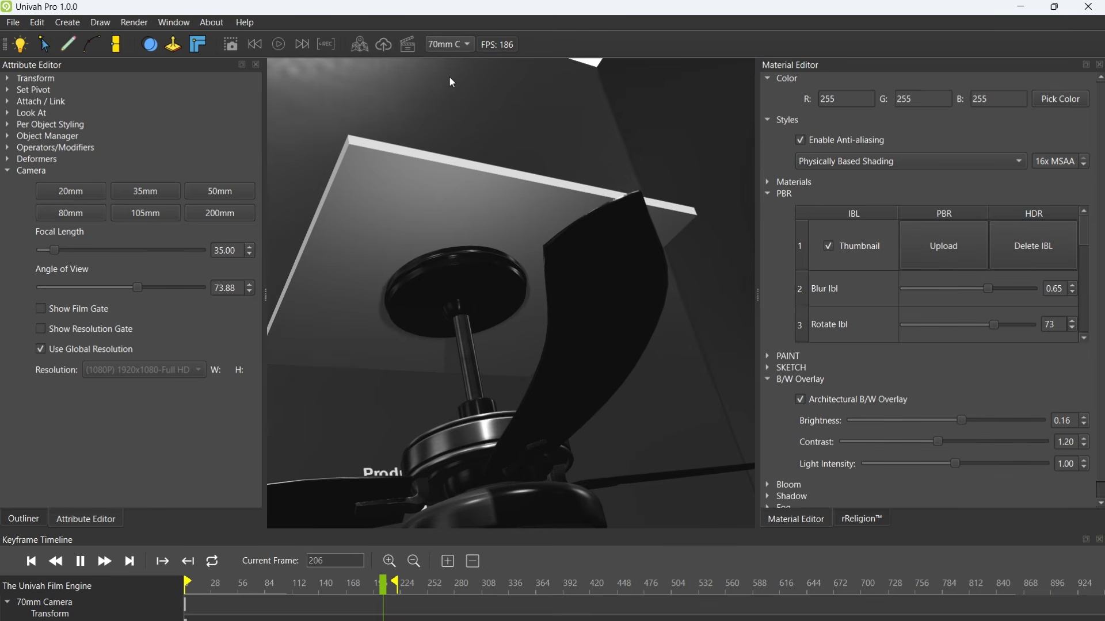
pyautogui.click(448, 44)
pyautogui.click(454, 11)
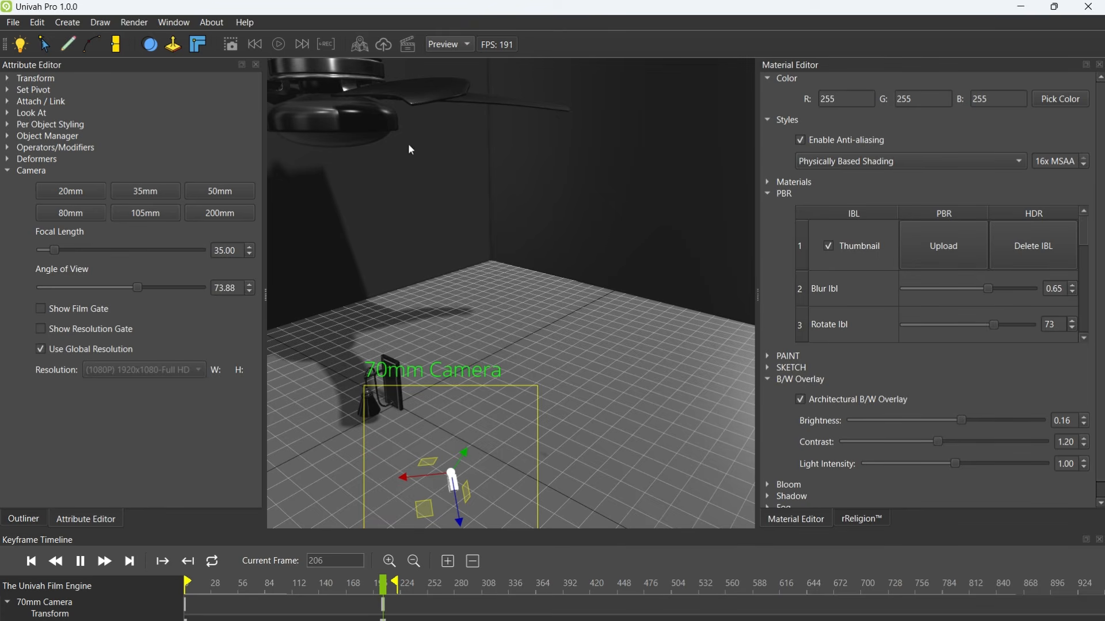
# Play the animated scene and review it through the 35mm Camera and the 70mm Camera, including a full-screen viewing.
pyautogui.click(276, 45)
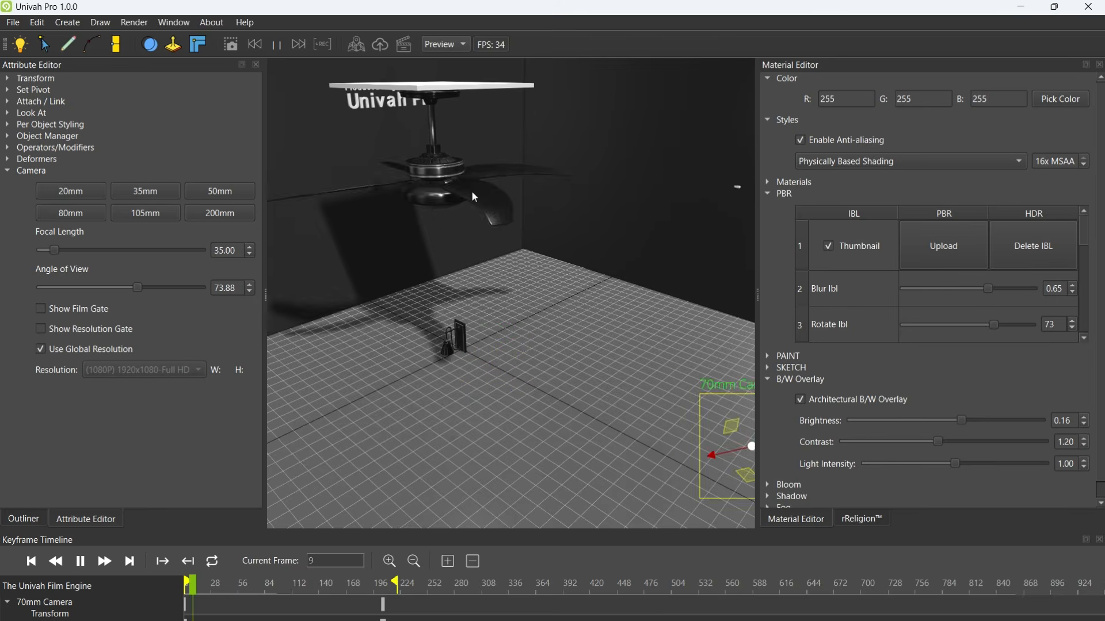
pyautogui.click(445, 44)
pyautogui.click(444, 61)
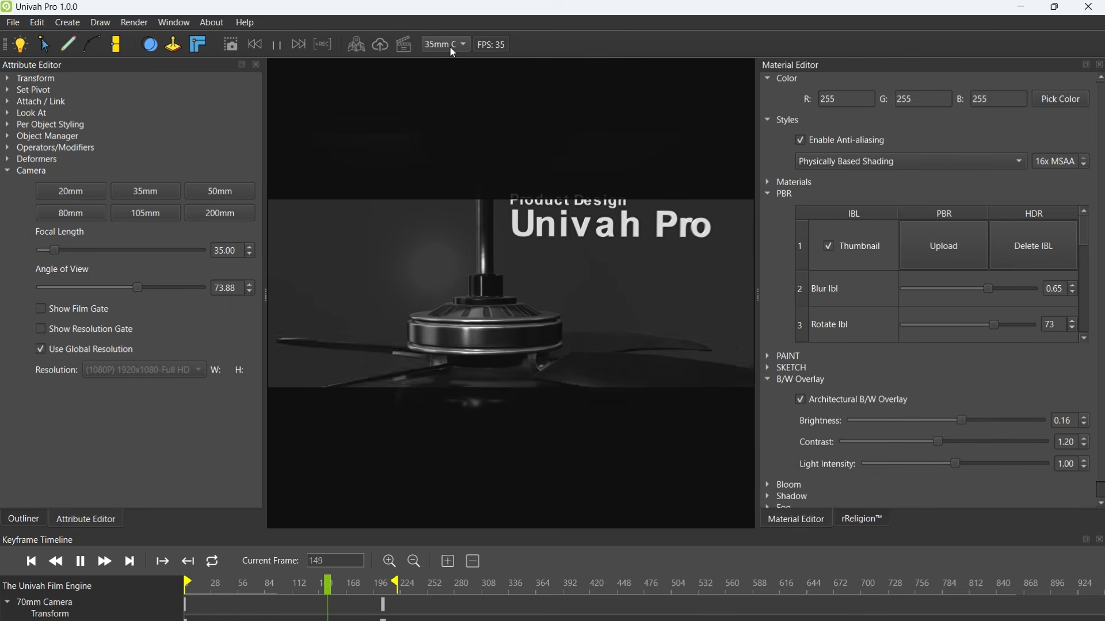
pyautogui.click(449, 46)
pyautogui.click(444, 58)
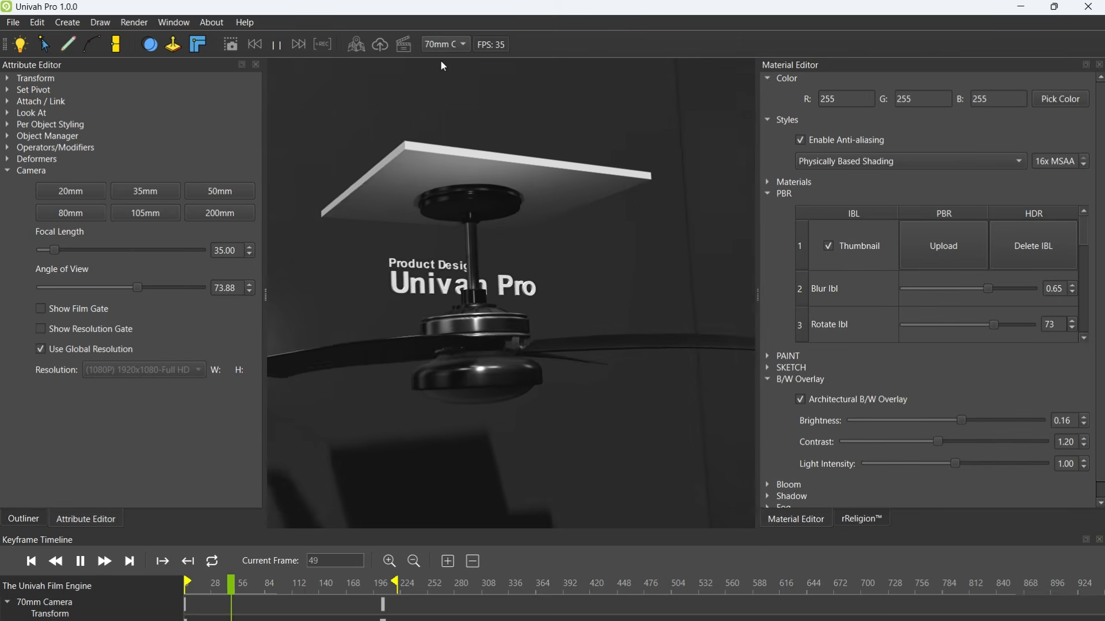
pyautogui.doubleClick(568, 229)
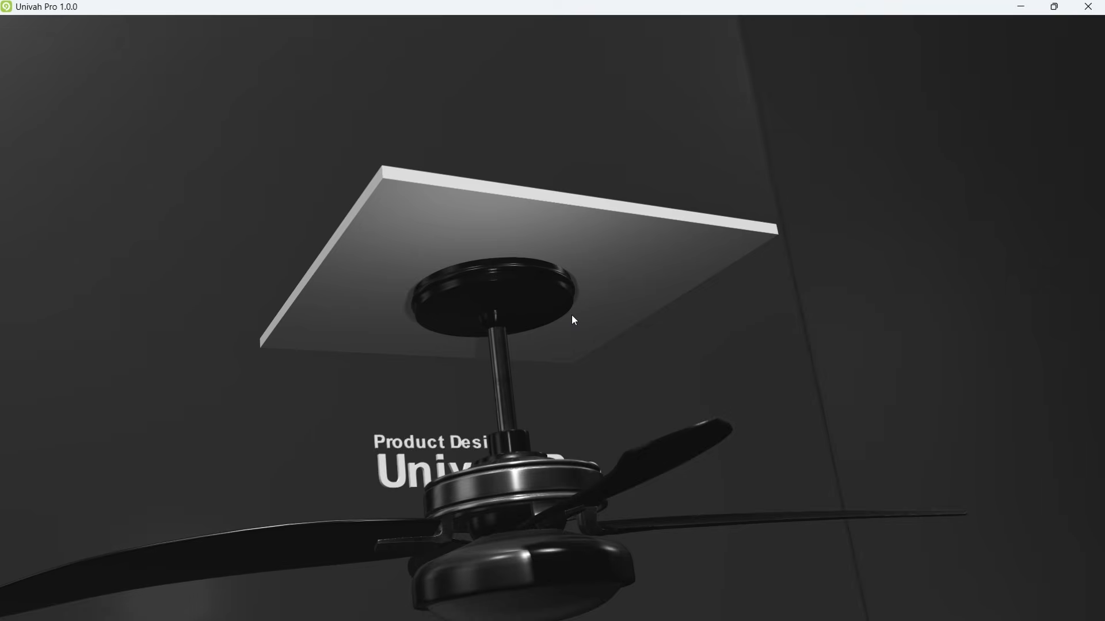
pyautogui.press('Escape')
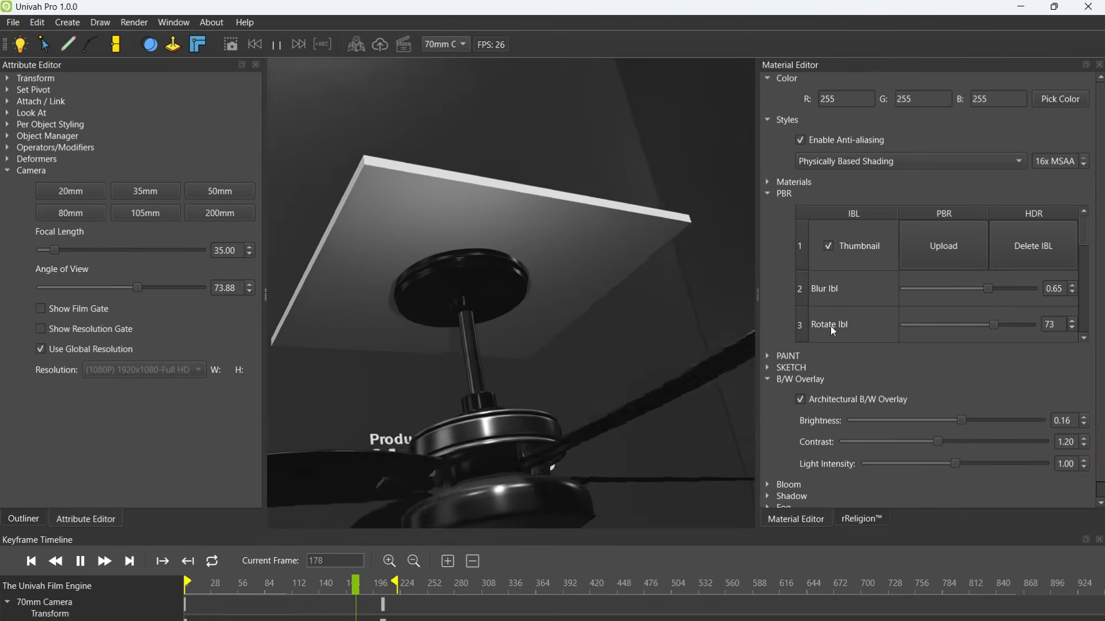
# Preview the playing scene through the 70mm Camera in Sketch, Outline, No Outline and Cel Shading styles, ending on Physically Based Shading.
pyautogui.click(847, 162)
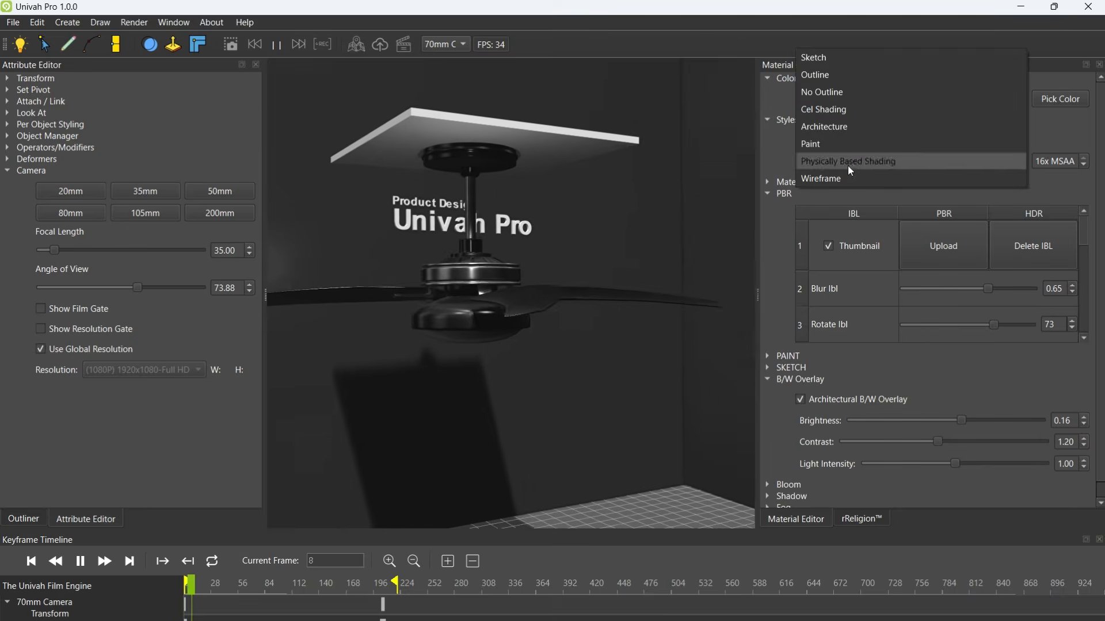
pyautogui.click(824, 58)
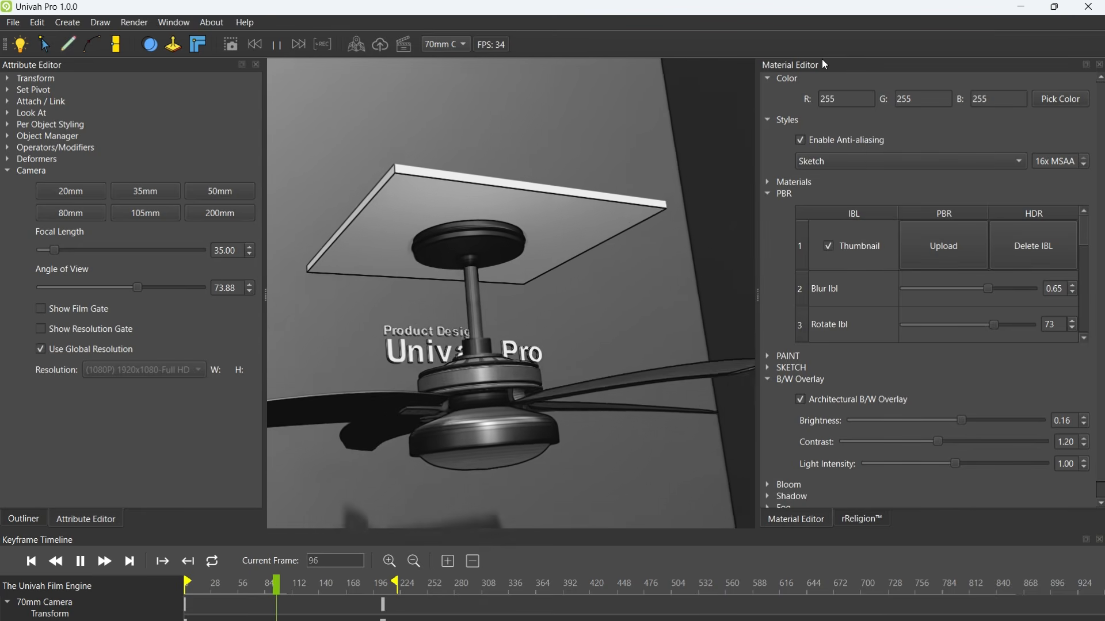
pyautogui.click(817, 166)
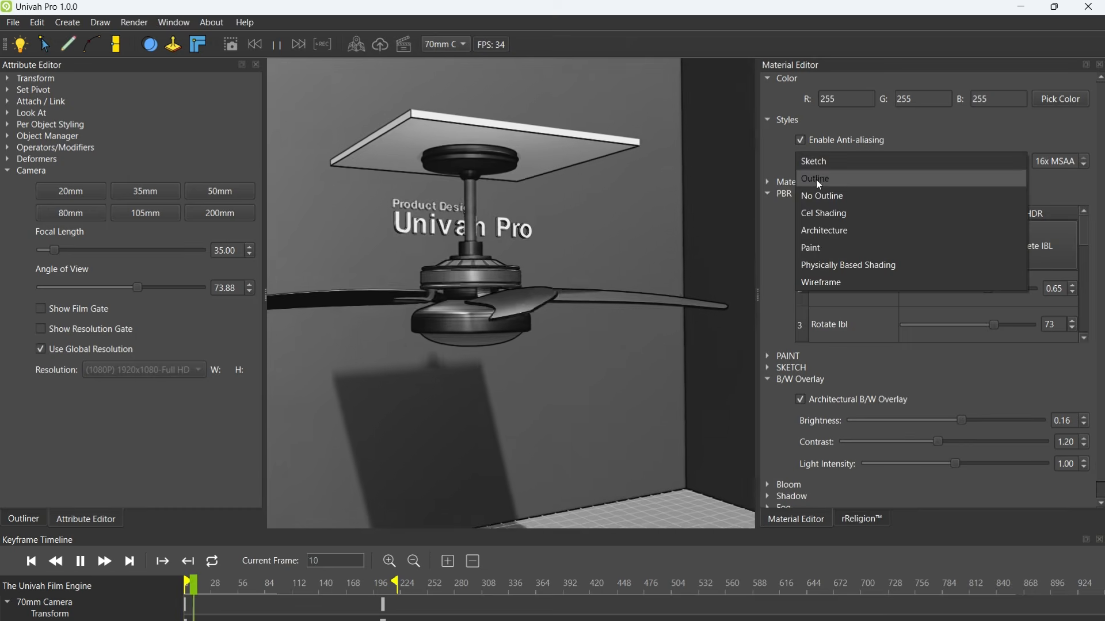
pyautogui.click(816, 179)
pyautogui.click(835, 164)
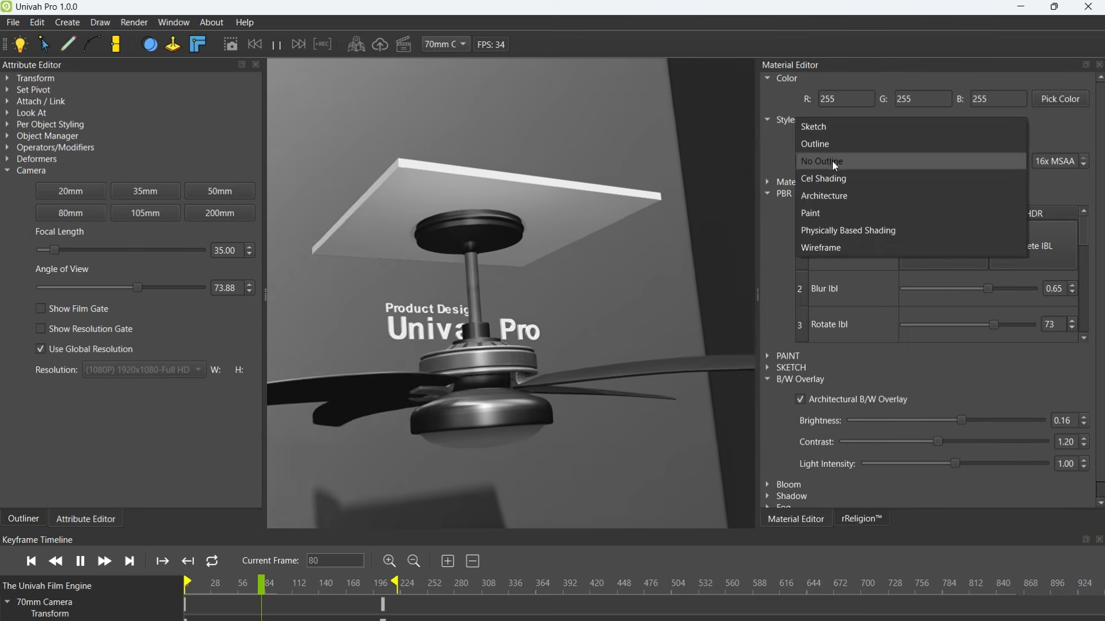
pyautogui.click(832, 178)
pyautogui.click(835, 162)
pyautogui.click(841, 217)
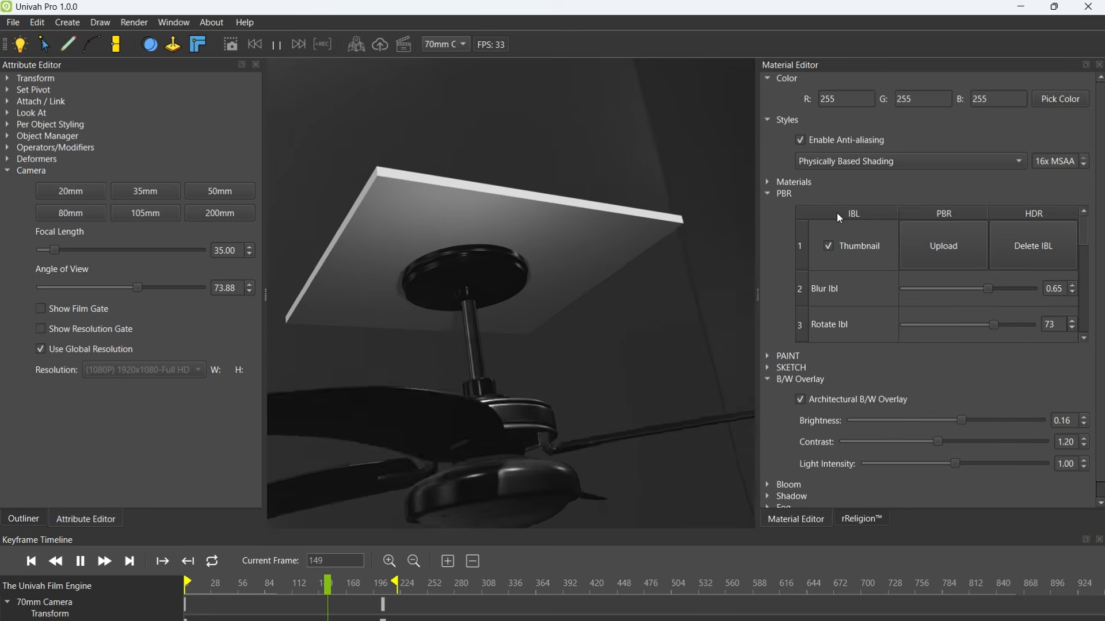
# Compare the animated fan in the Wireframe style and the Sketch style while playback continues.
pyautogui.click(841, 163)
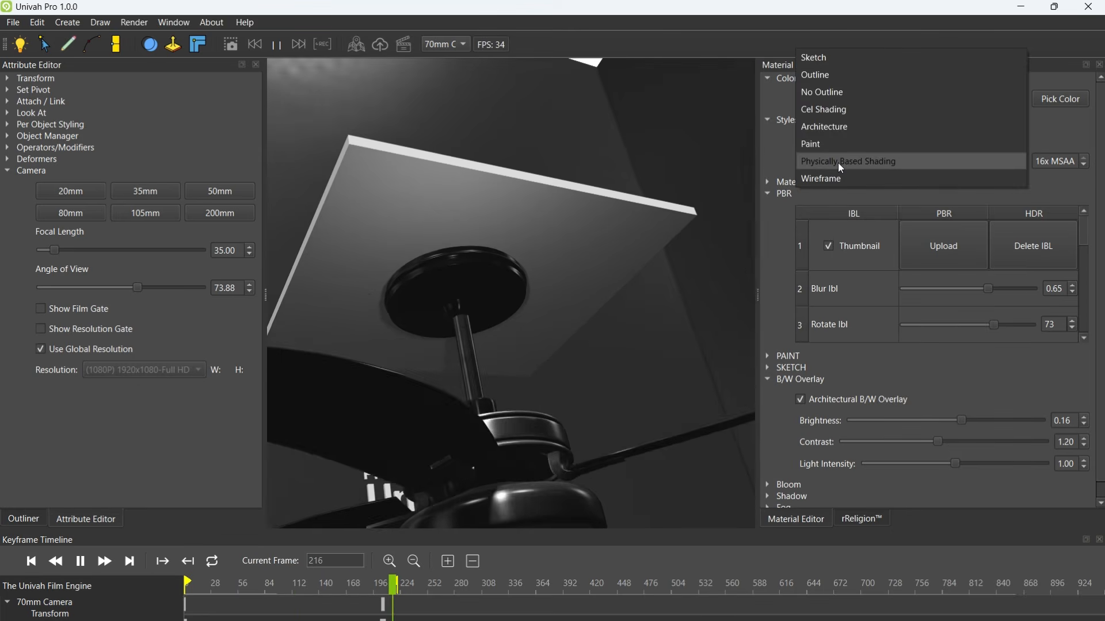
pyautogui.click(830, 179)
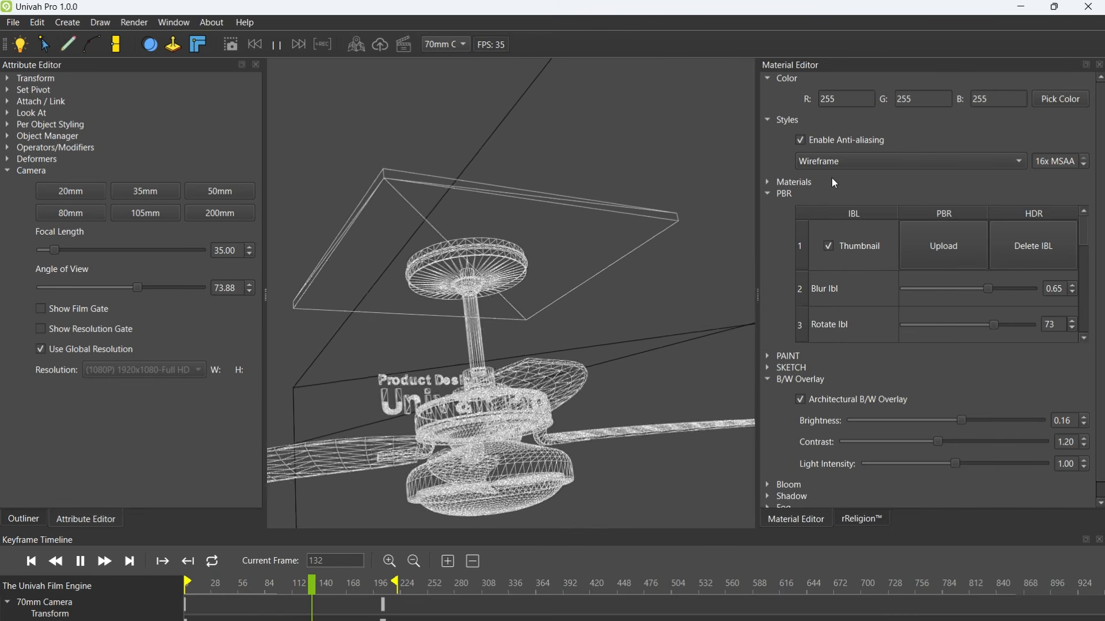
pyautogui.click(823, 166)
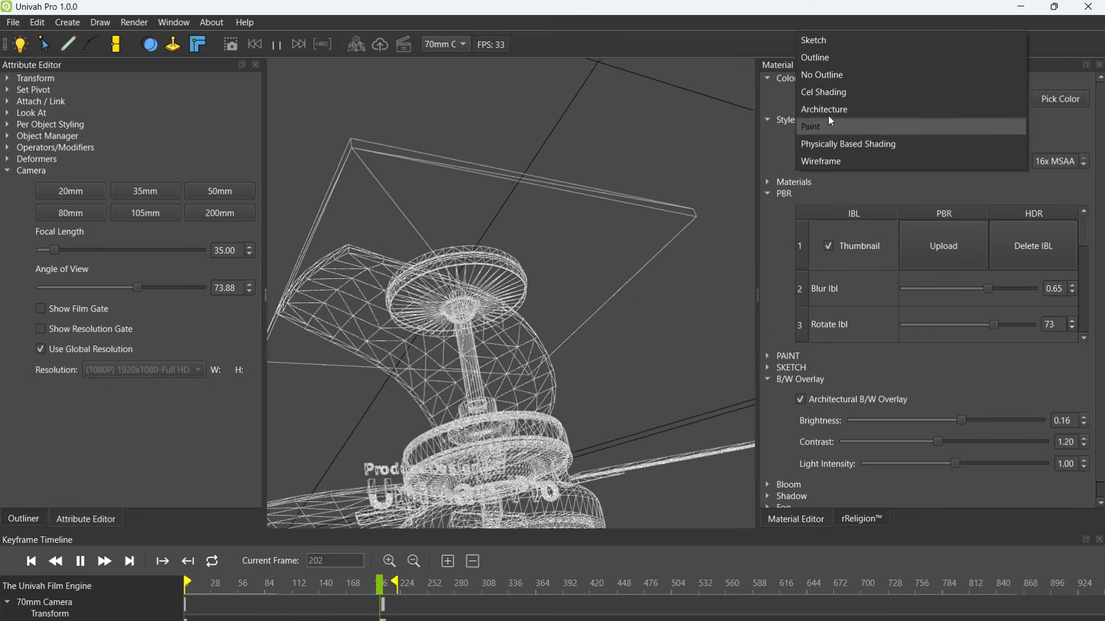
pyautogui.click(822, 43)
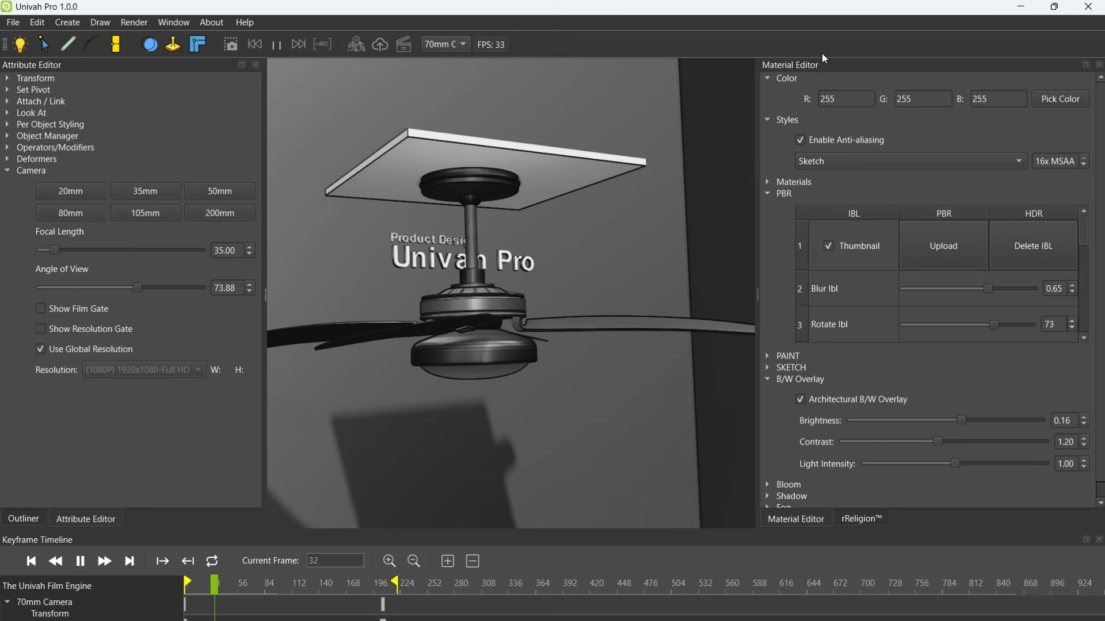
# Return the scene to Physically Based Shading and compare it with the Architectural B/W Overlay off and on, leaving the overlay enabled.
pyautogui.click(812, 162)
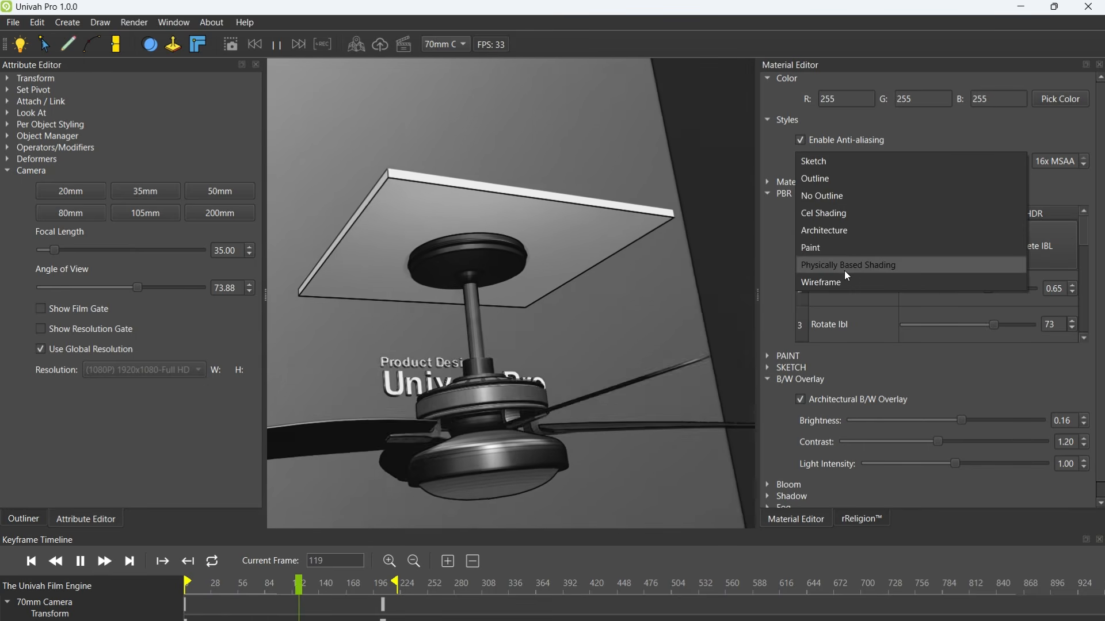
pyautogui.click(831, 265)
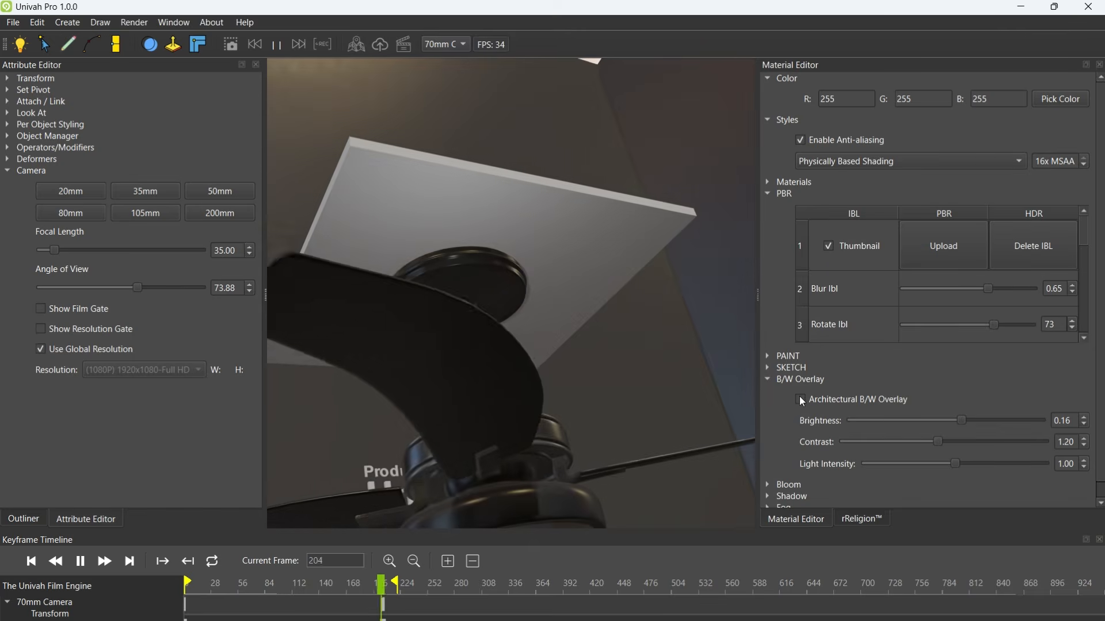
pyautogui.click(801, 400)
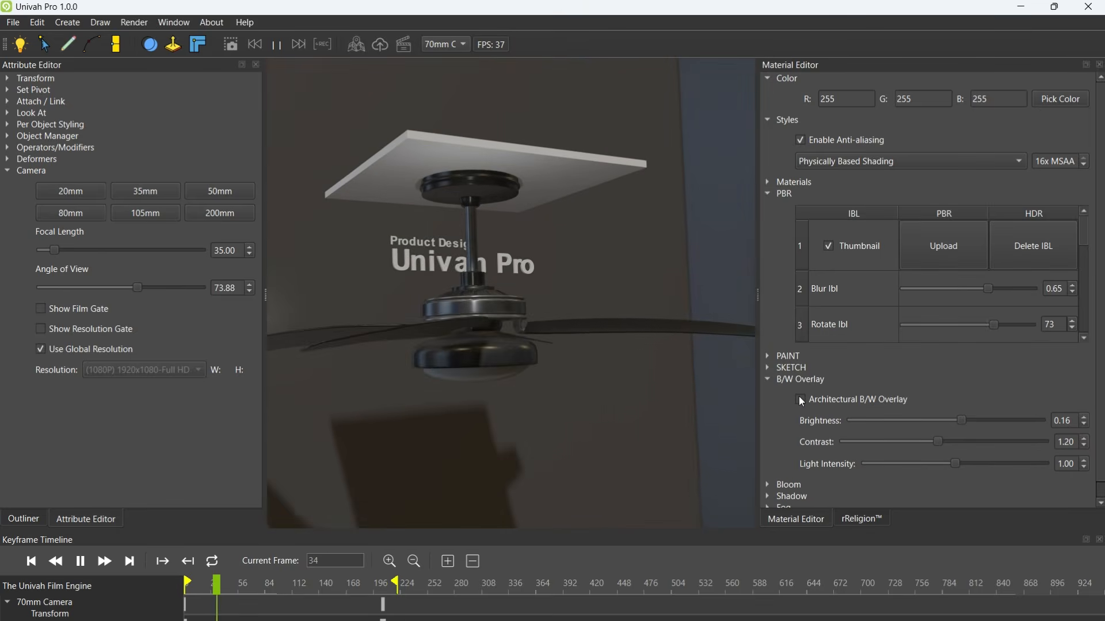
pyautogui.click(800, 401)
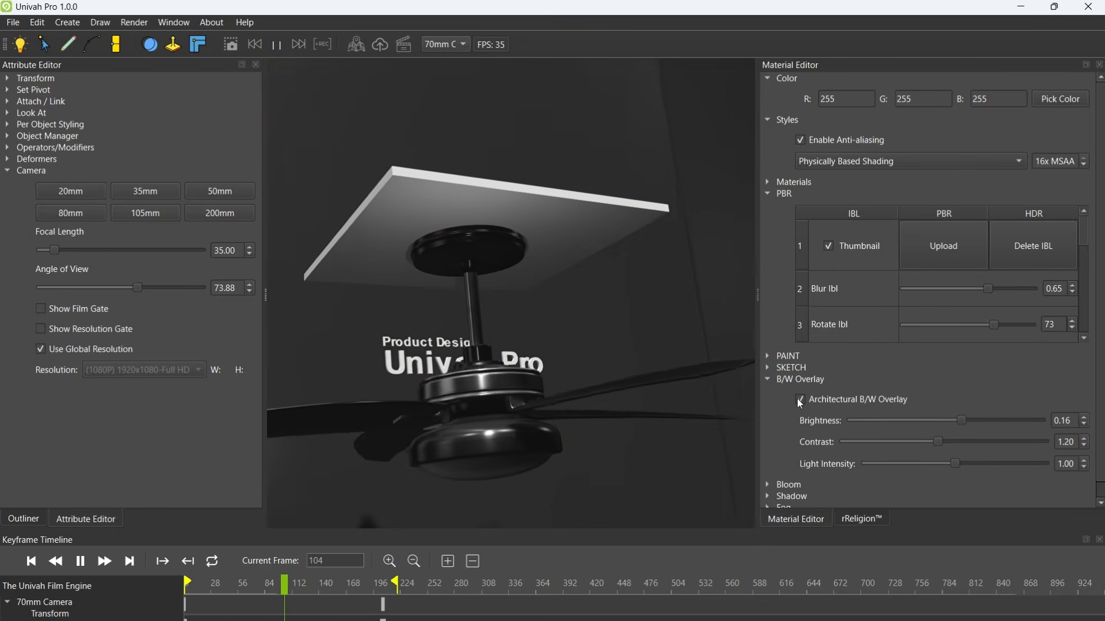